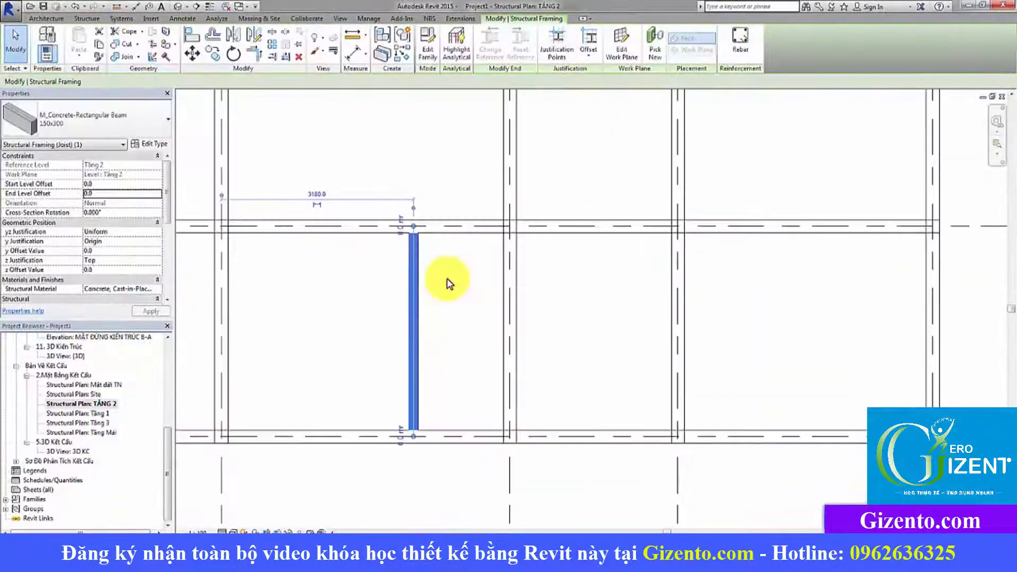
Step: Measure the vertical 150x300 beam's temporary dimension from the right-hand grid line
scroll(462, 276, up, 1)
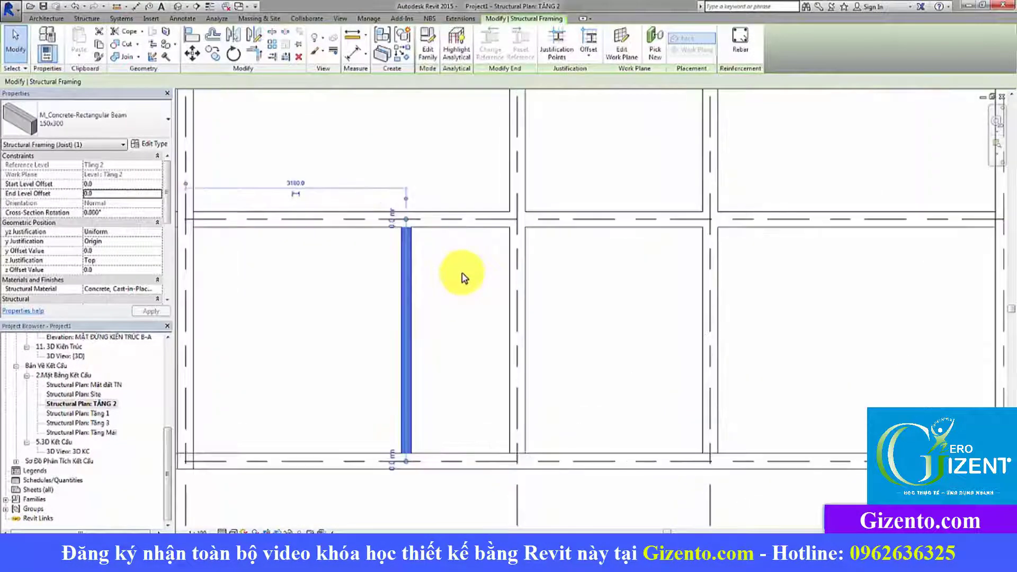
scroll(552, 302, up, 1)
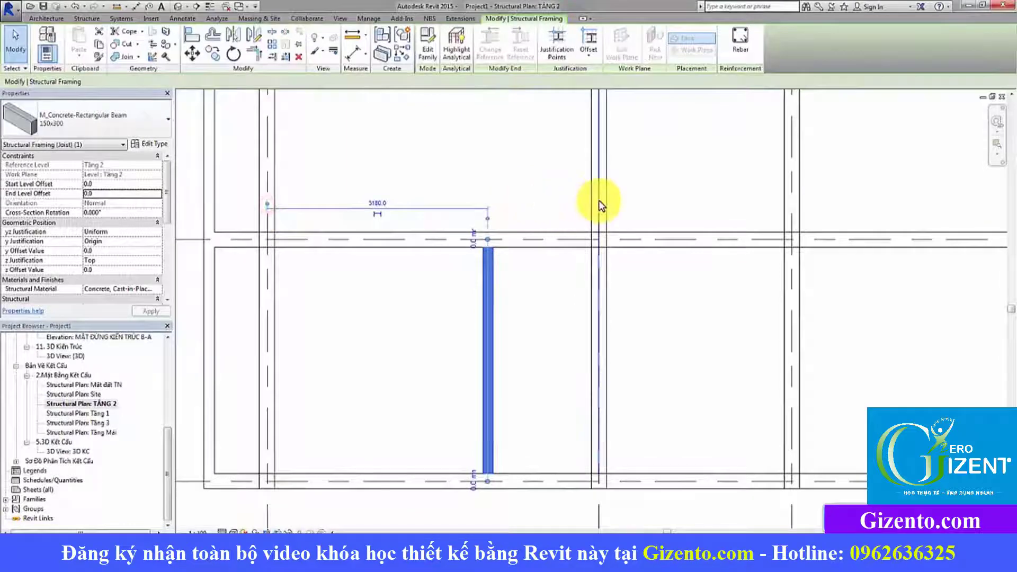
drag(528, 208, 600, 206)
Step: Work out the 820 mm beam offset in Calculator and begin entering it in the temporary dimension
click(545, 203)
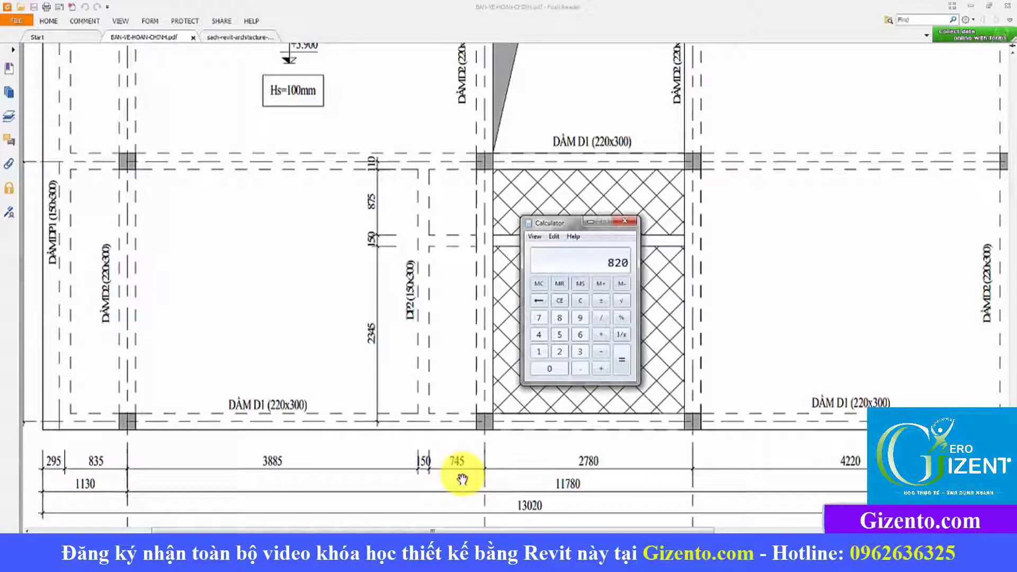
click(628, 225)
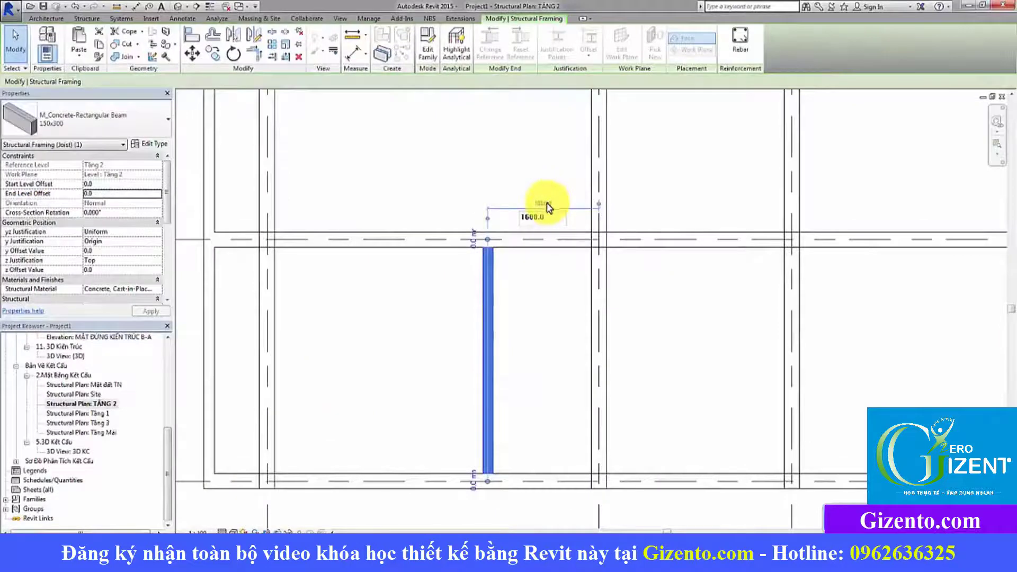
click(532, 216)
text(820)
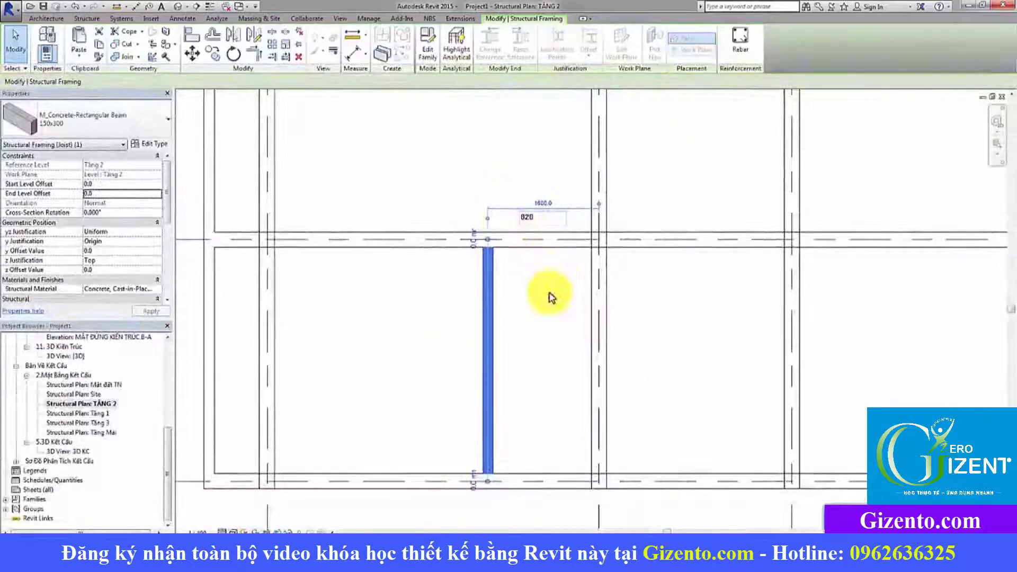
Step: Apply the 820 mm offset to the vertical beam and deselect it
key(Return)
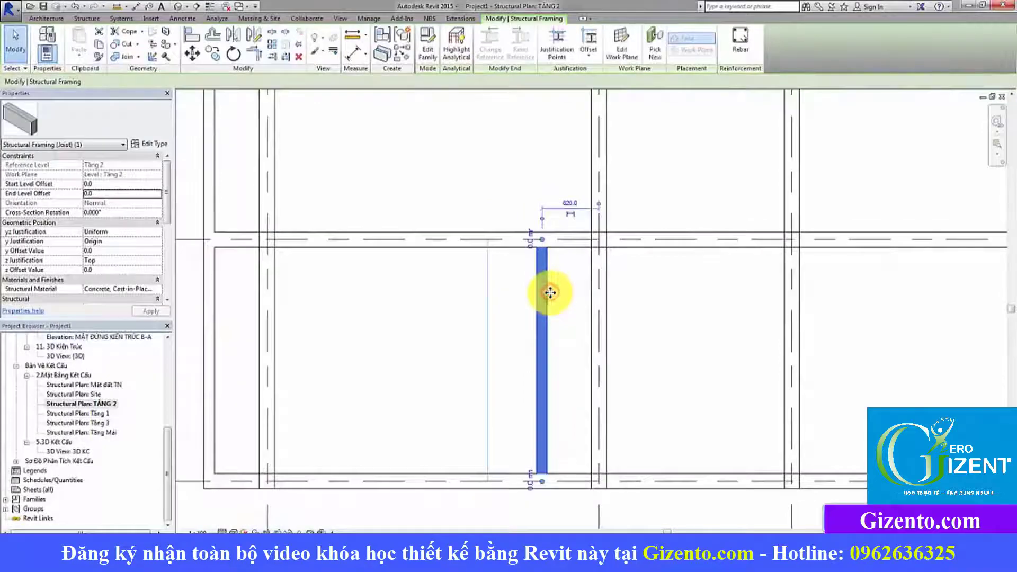
click(658, 295)
middle_drag(658, 295, 518, 313)
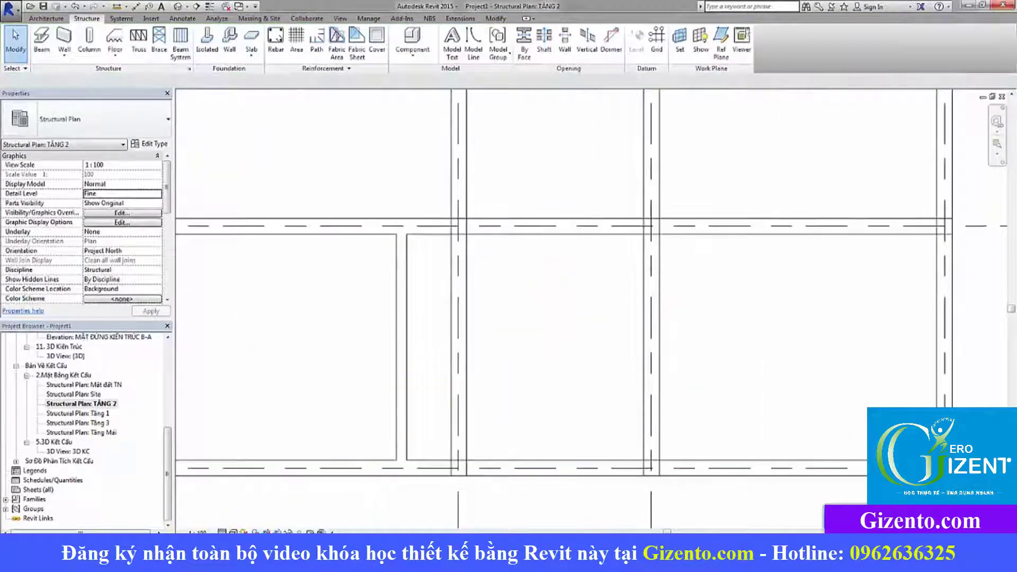
Step: Compare the Revit plan against the PDF structural drawing
key(alt+Tab)
scroll(566, 292, up, 1)
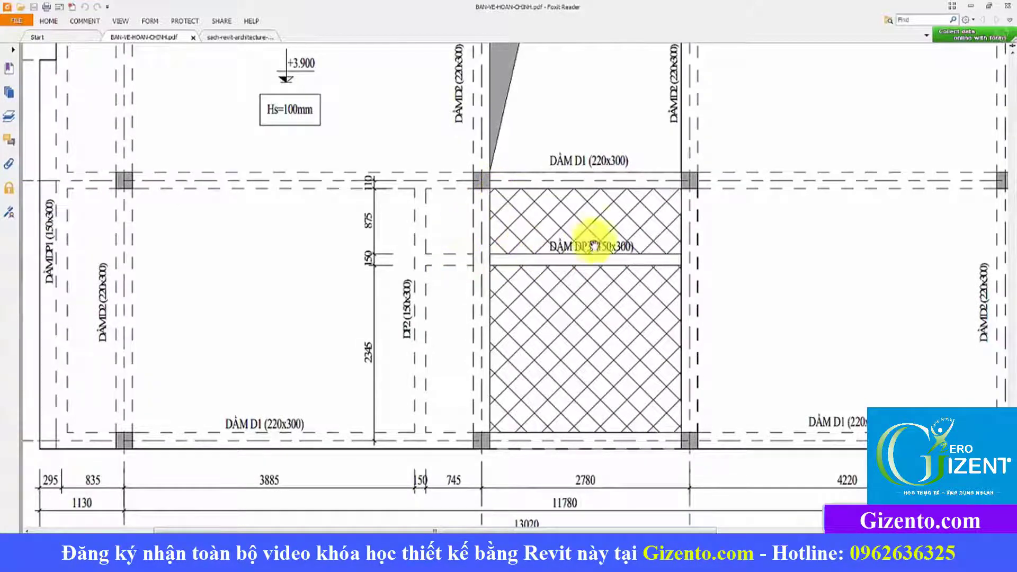
ctrl+scroll(579, 290, down, 1)
ctrl+scroll(590, 409, up, 1)
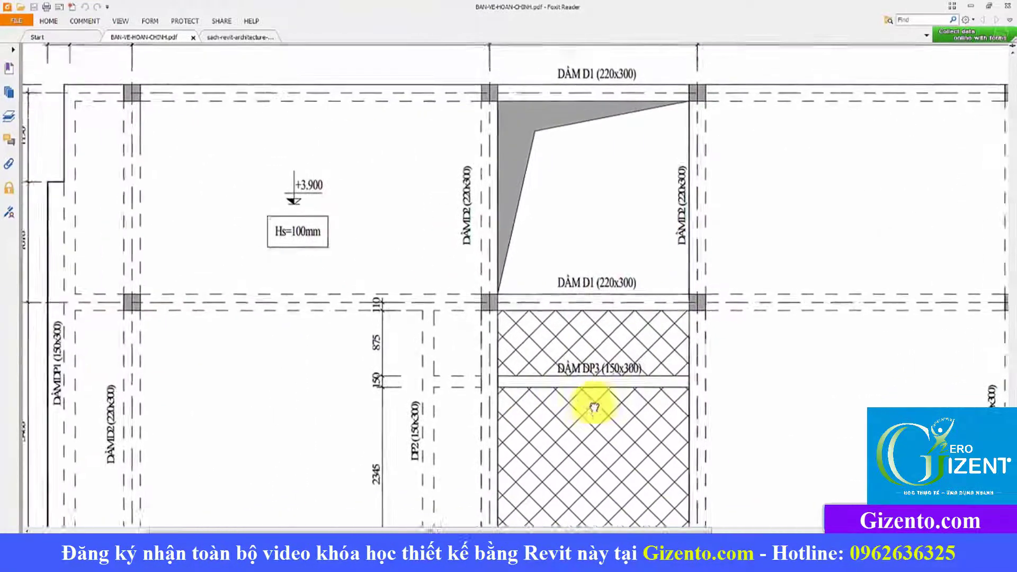
key(alt+Tab)
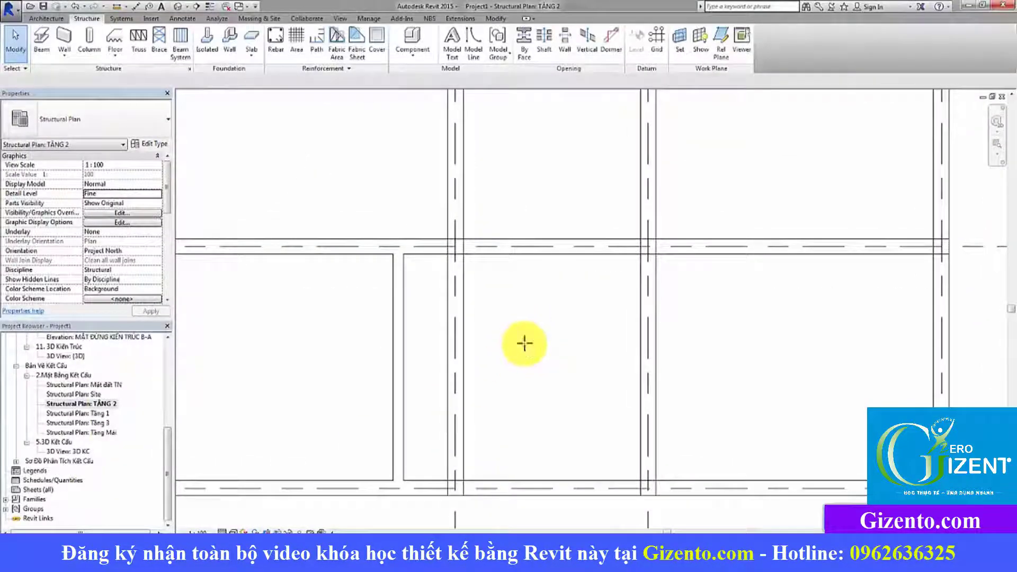
Step: Draw a horizontal 150x300 beam (BM) from the column edge to the right-hand column
key(b)
key(m)
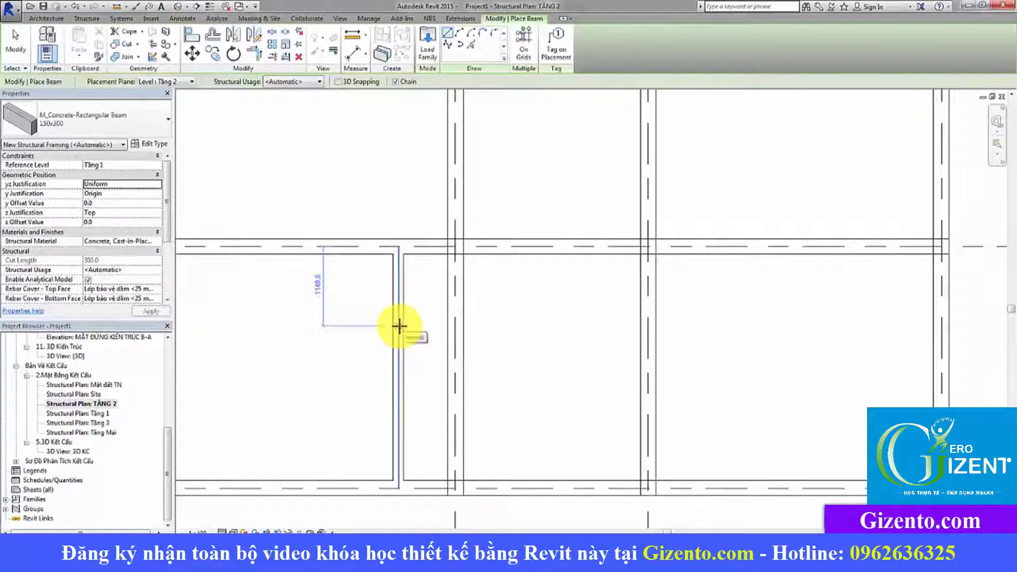
click(399, 326)
click(648, 325)
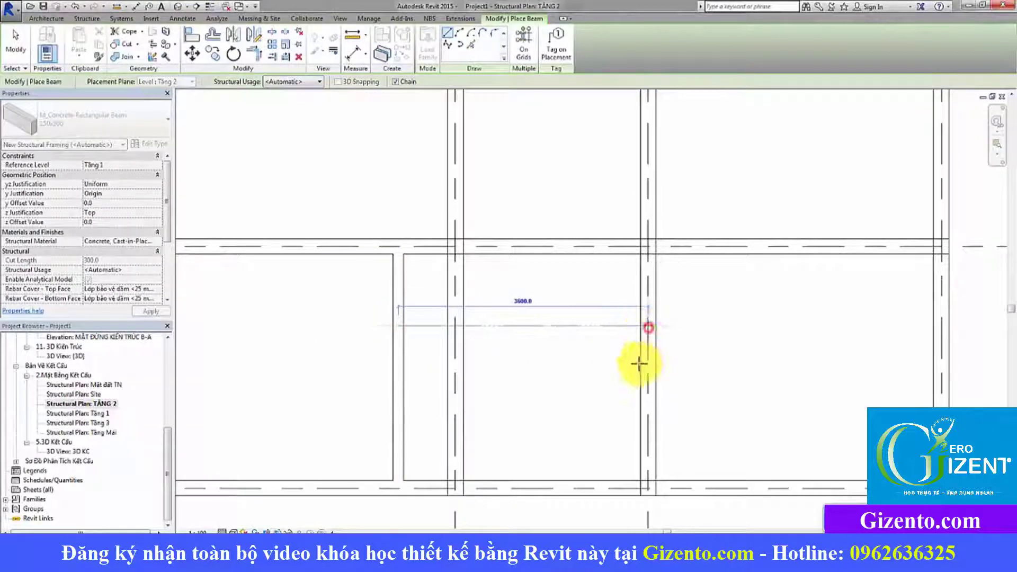
key(Escape)
key(Escape)
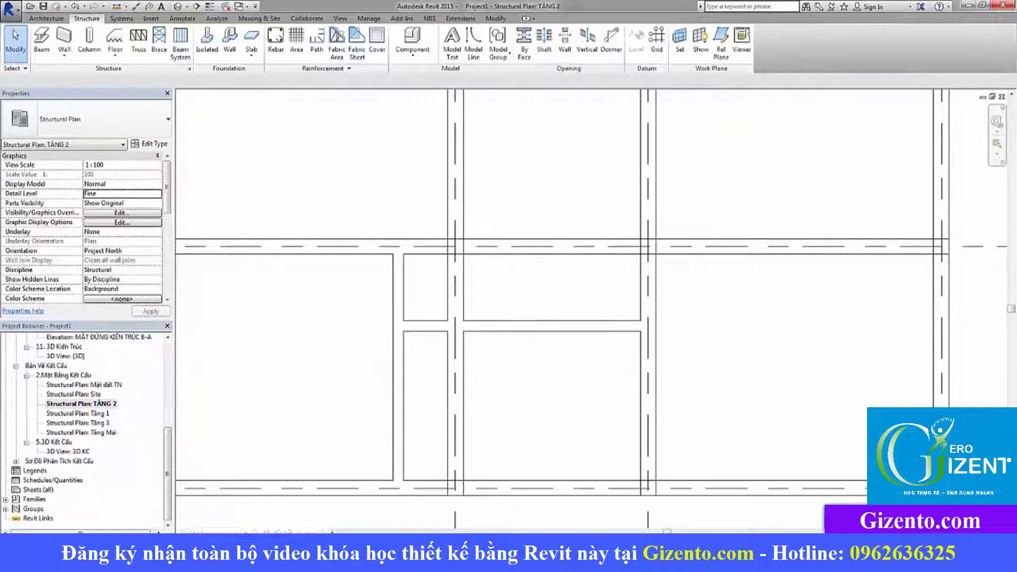
key(alt+Tab)
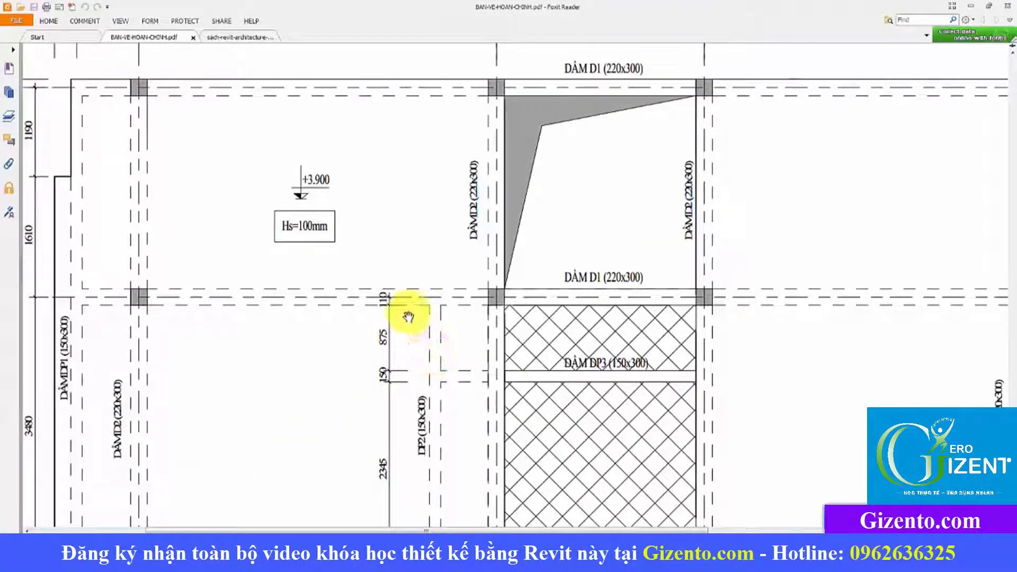
Step: Add 110 + 875 + 75 in Calculator to get the 1060 mm offset
key(XF86Calculator)
text(1060)
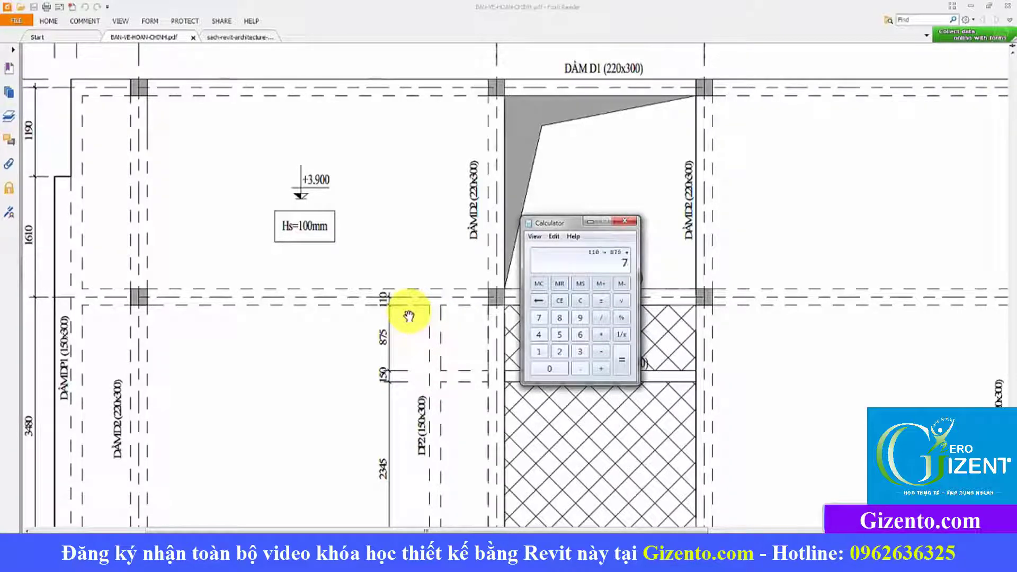
click(632, 222)
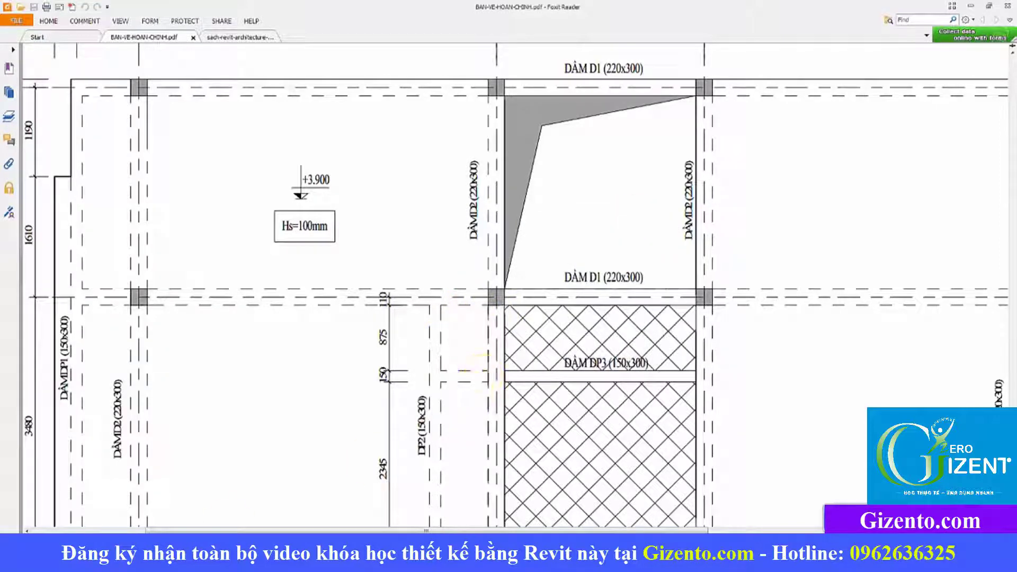
key(alt+Tab)
Step: Set the horizontal beam 1060 mm from the grid line above it
click(505, 331)
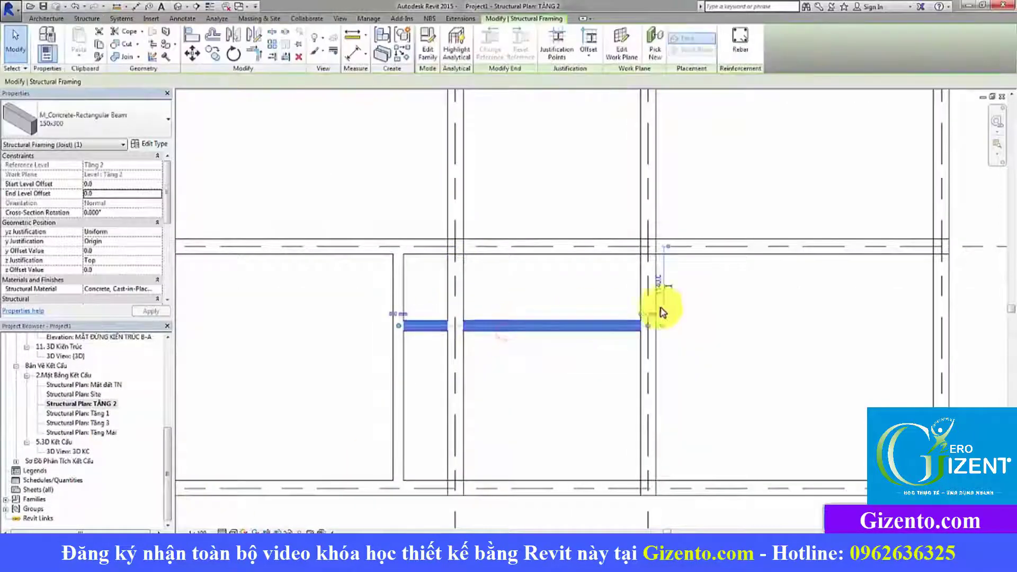
click(659, 287)
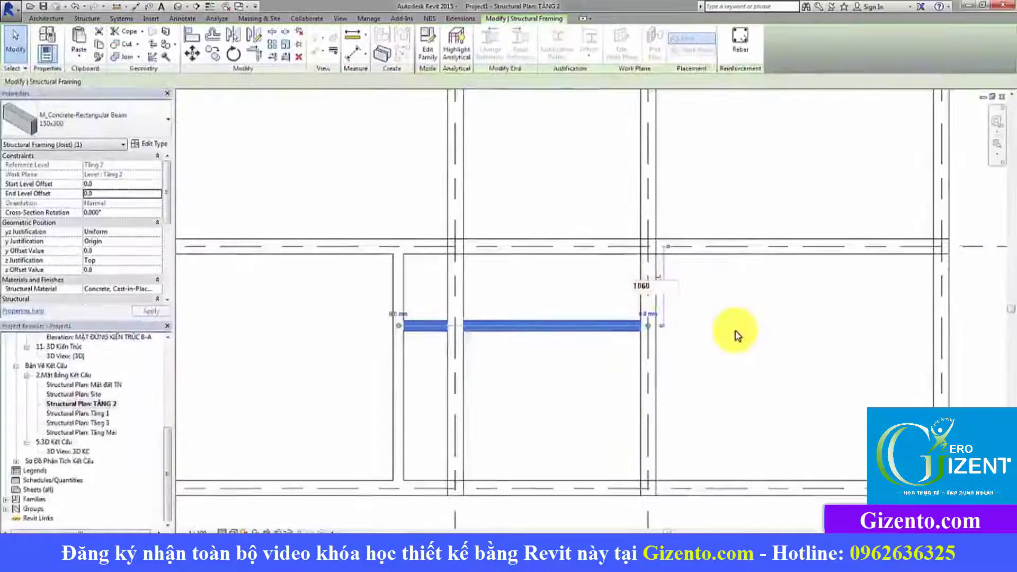
key(Return)
click(761, 348)
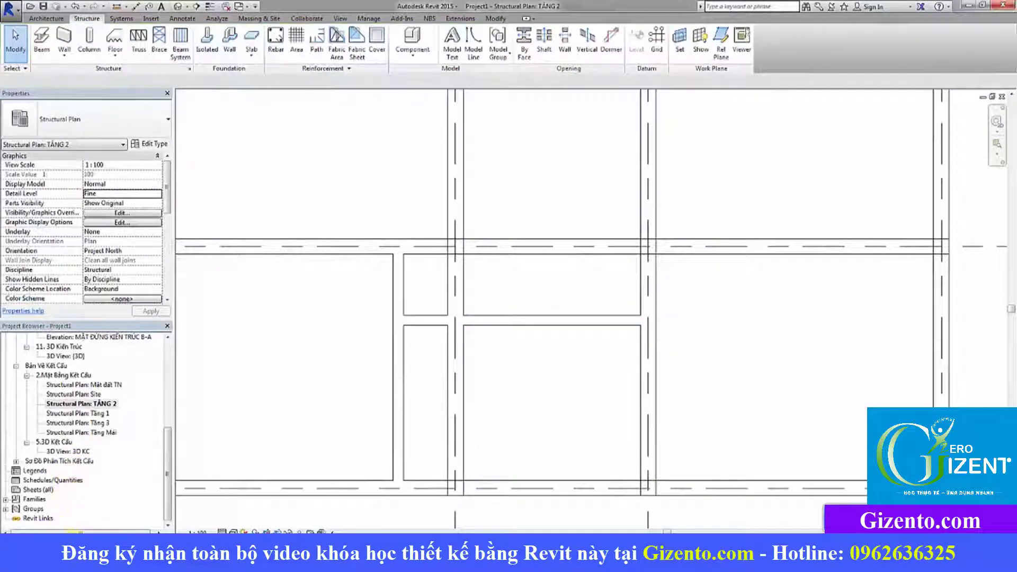
click(169, 559)
mouse_move(540, 347)
mouse_down()
mouse_move(571, 175)
mouse_move(563, 290)
mouse_move(575, 316)
mouse_up()
Step: Inspect the PDF's grid bubbles A, B, C, title block and slab legend
ctrl+scroll(556, 281, down, 2)
scroll(570, 170, down, 3)
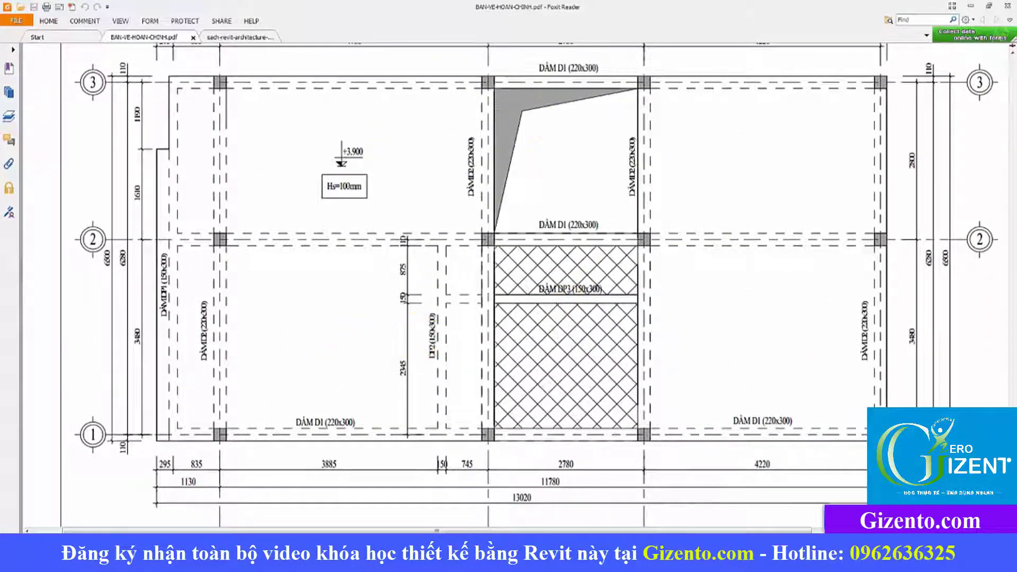
drag(561, 330, 566, 271)
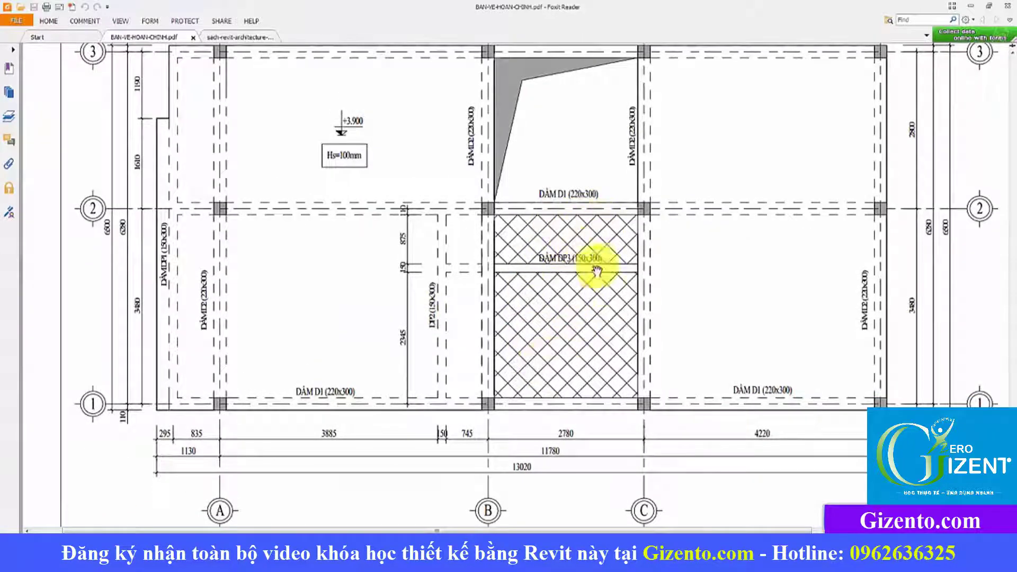
drag(556, 345, 572, 256)
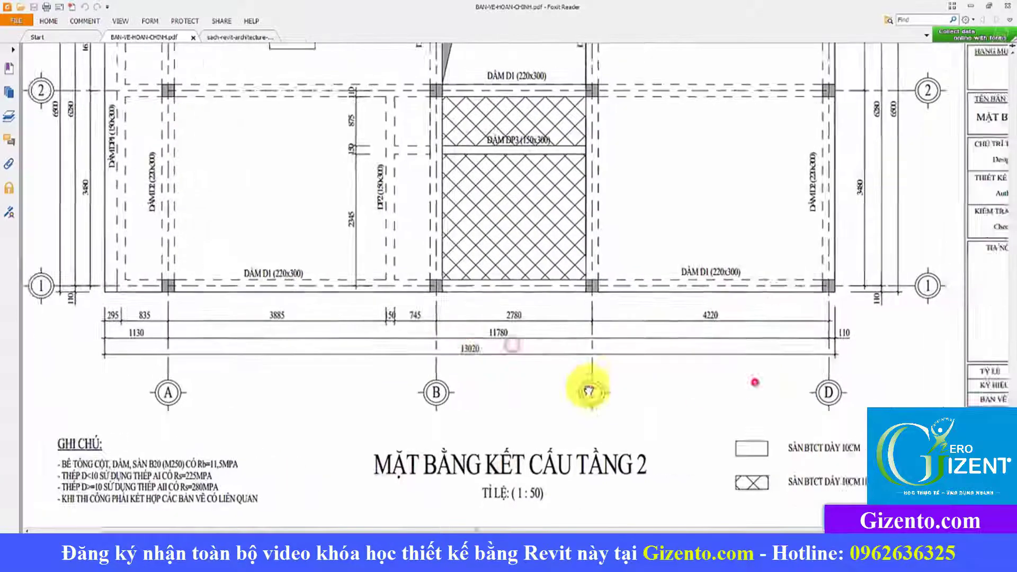
drag(755, 382, 653, 383)
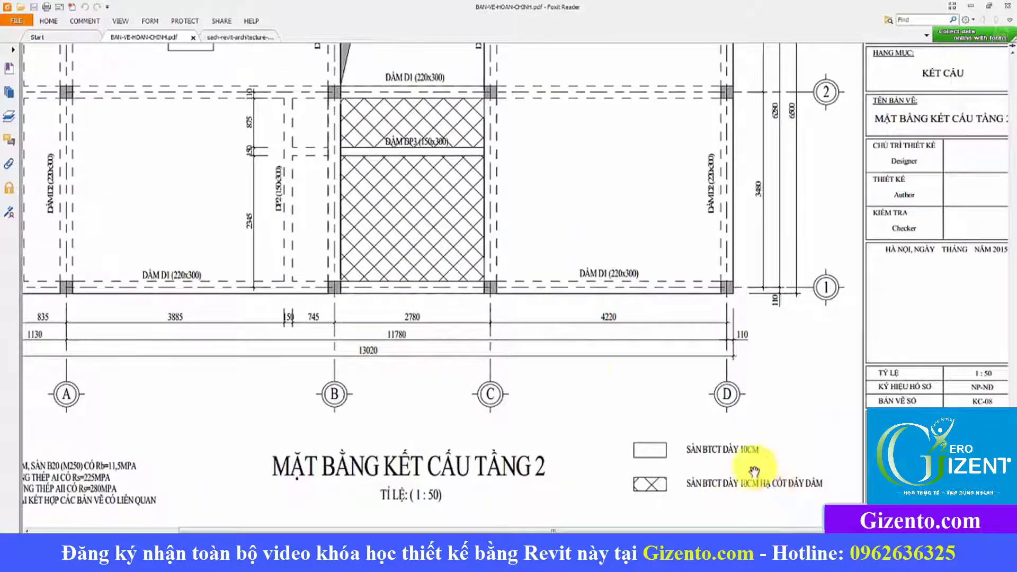
drag(509, 319, 717, 415)
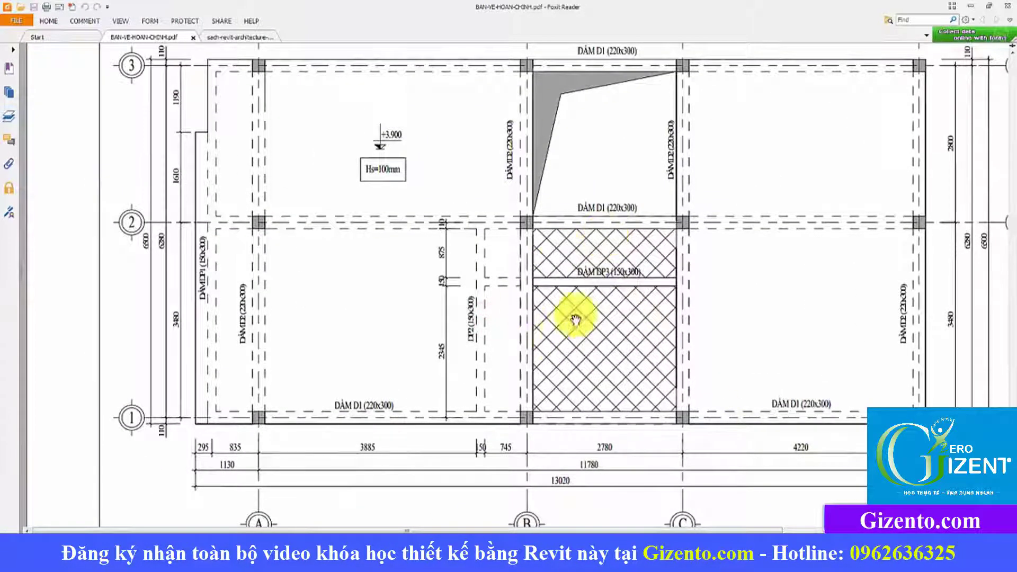
Step: Begin a Structure > Floor sketch on Tầng 2 using the Floor Hs=100mm type
key(alt+Tab)
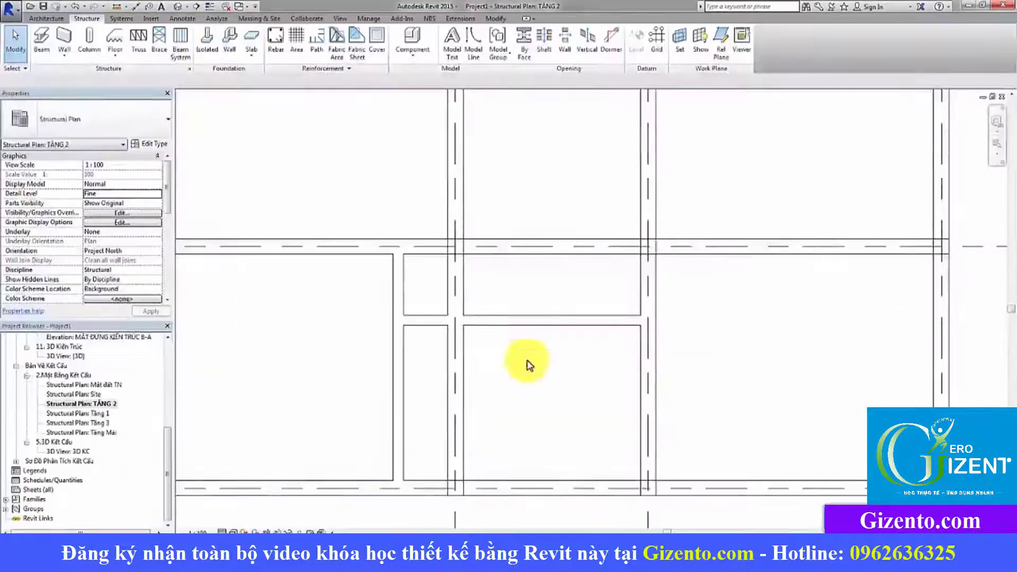
scroll(527, 363, down, 2)
scroll(535, 364, down, 1)
scroll(540, 366, down, 1)
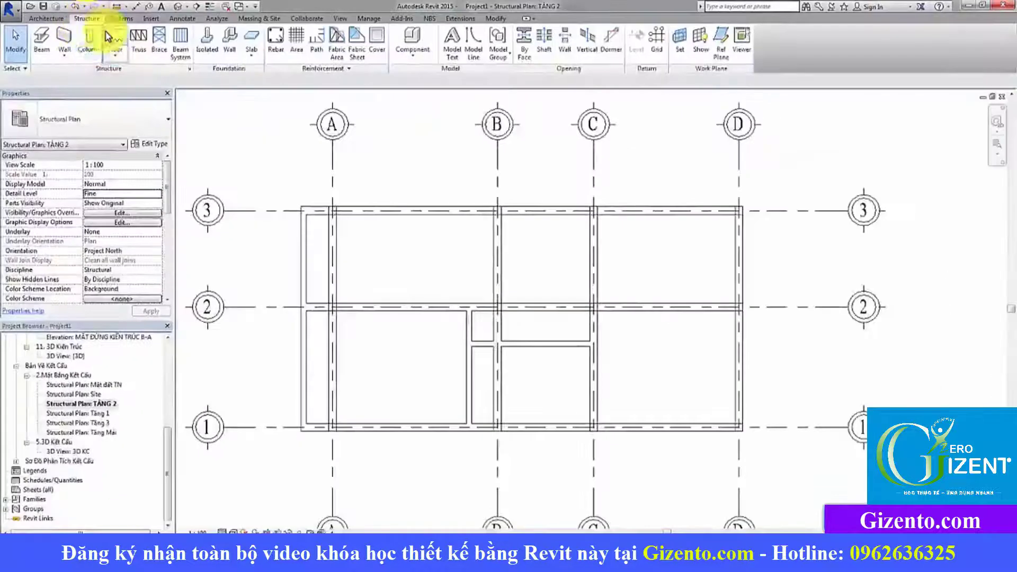
click(115, 48)
click(145, 80)
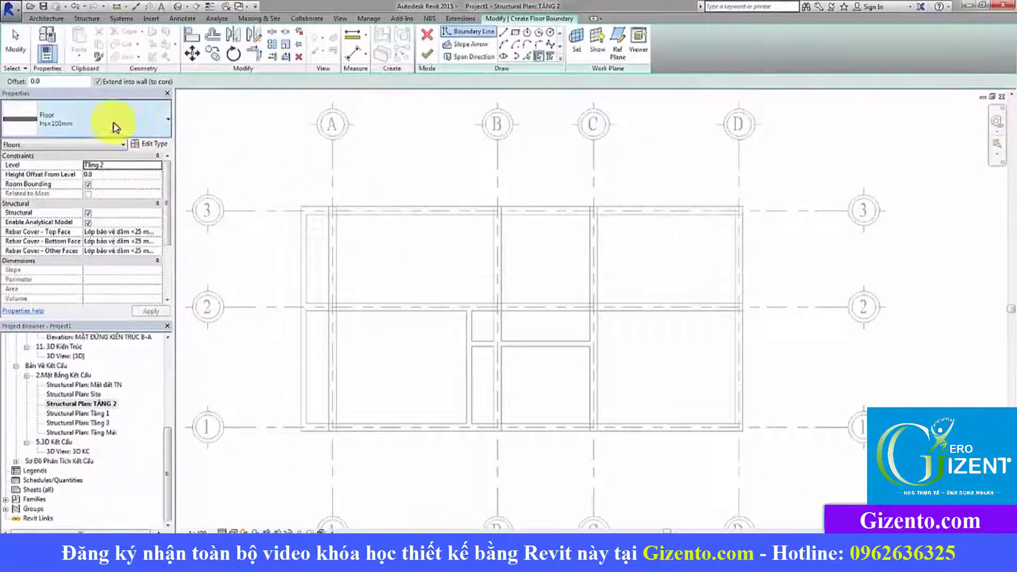
click(105, 120)
click(44, 269)
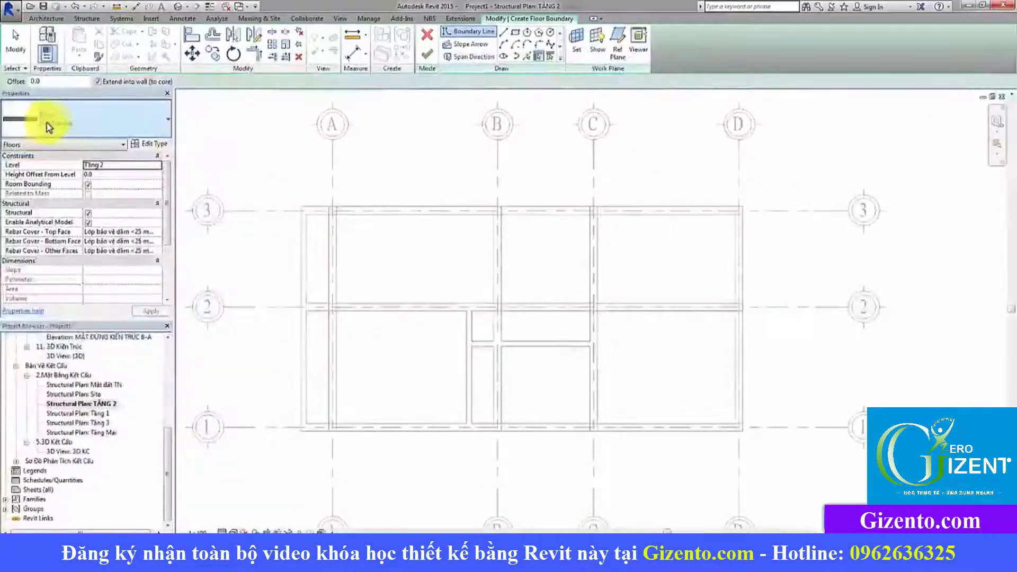
Step: Duplicate the floor type as Hs=120mm with a 120 mm structure layer
click(153, 145)
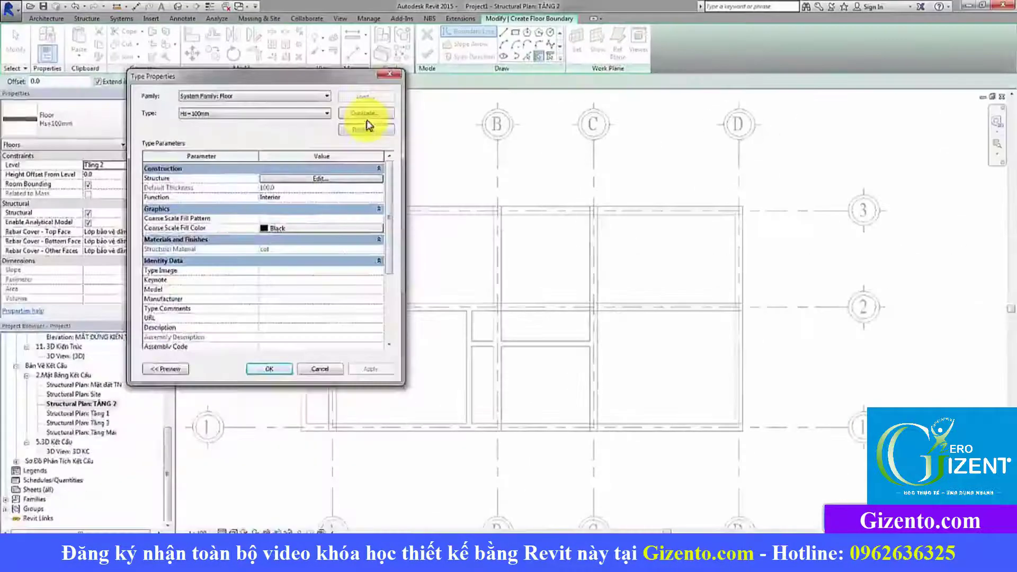
click(367, 114)
text(Hs=120mm)
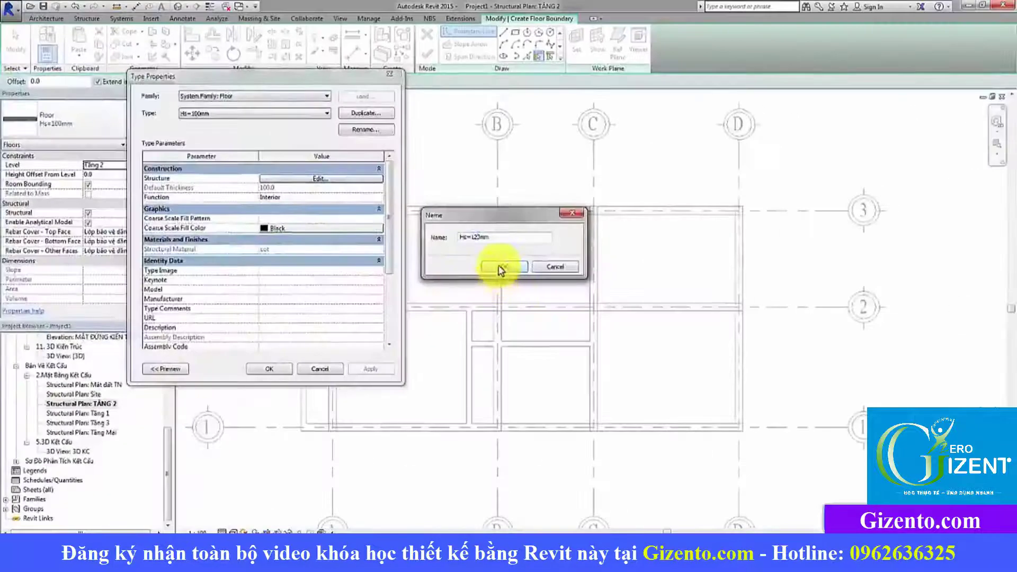
click(495, 268)
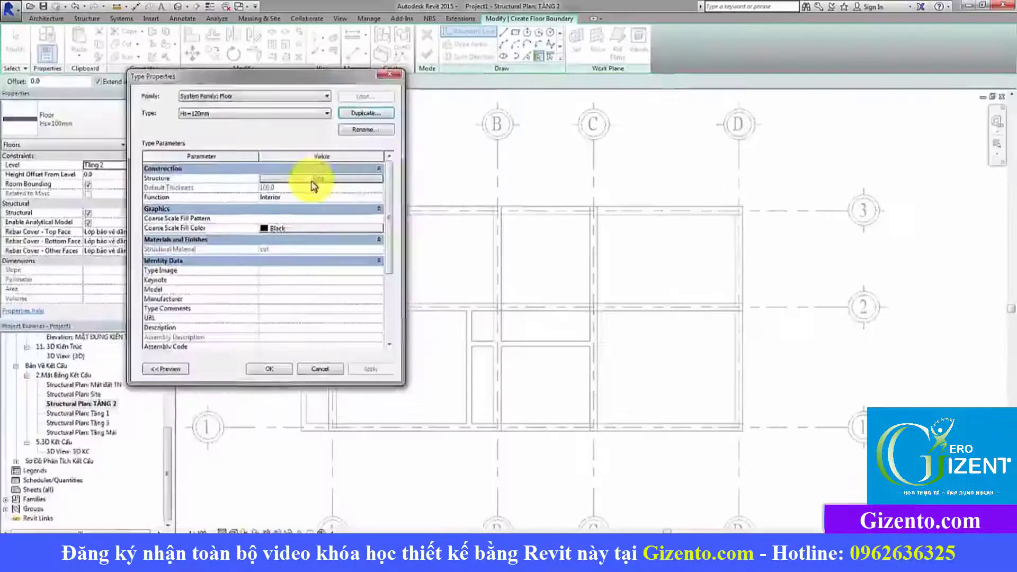
click(318, 180)
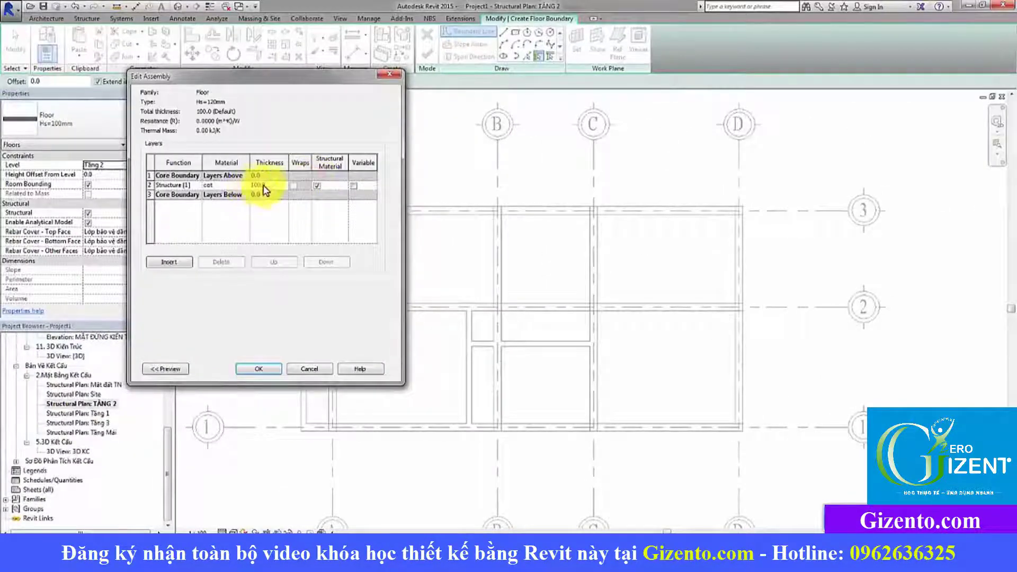
drag(271, 186, 245, 186)
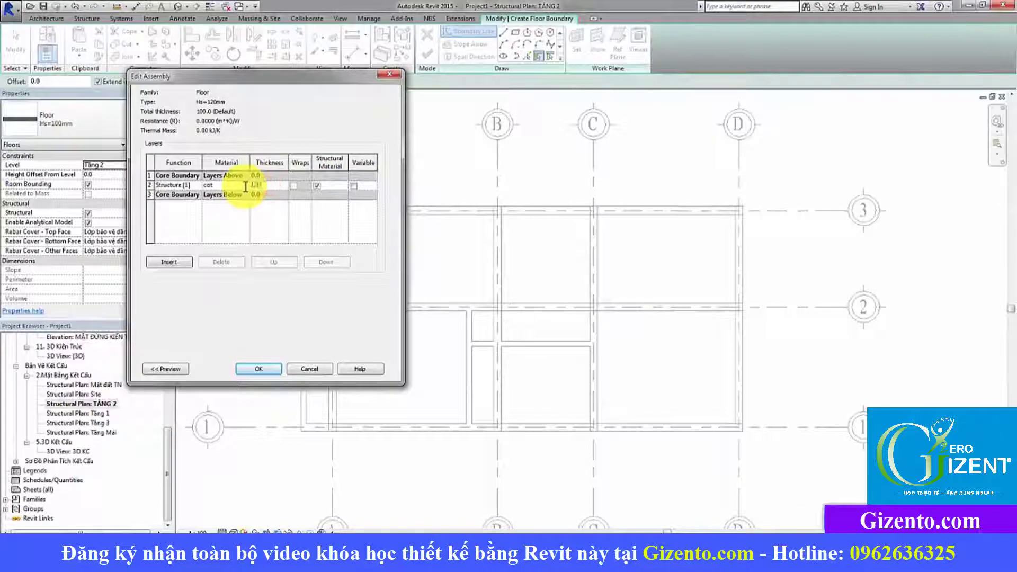
text(120)
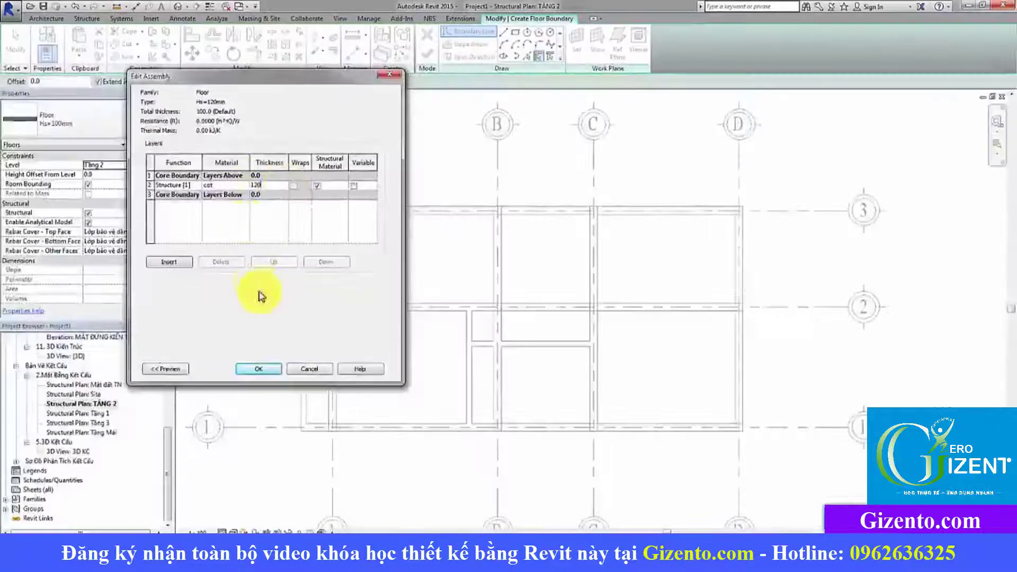
click(265, 365)
click(284, 375)
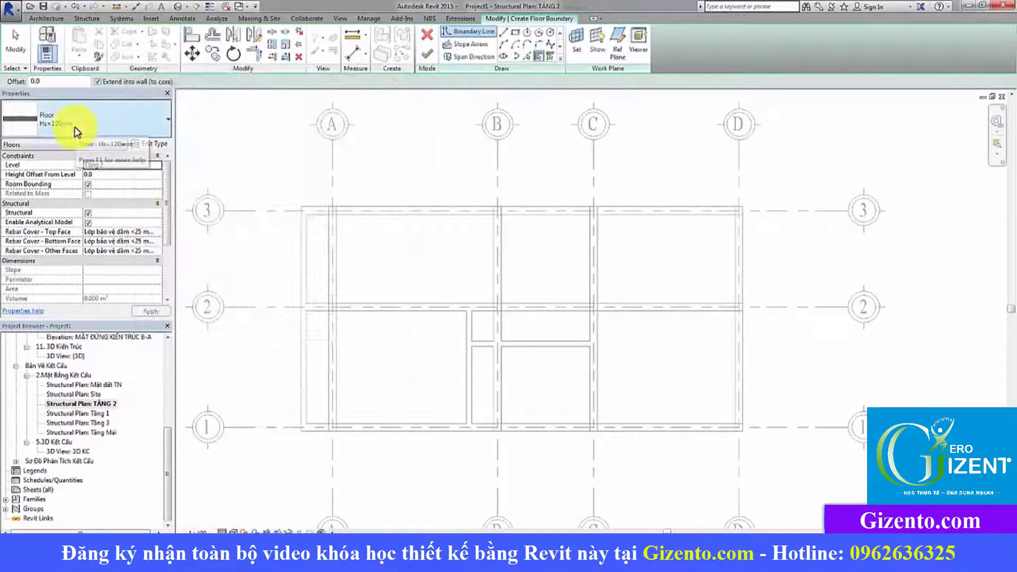
Step: Switch the floor sketch back to the Hs=100mm type
click(76, 127)
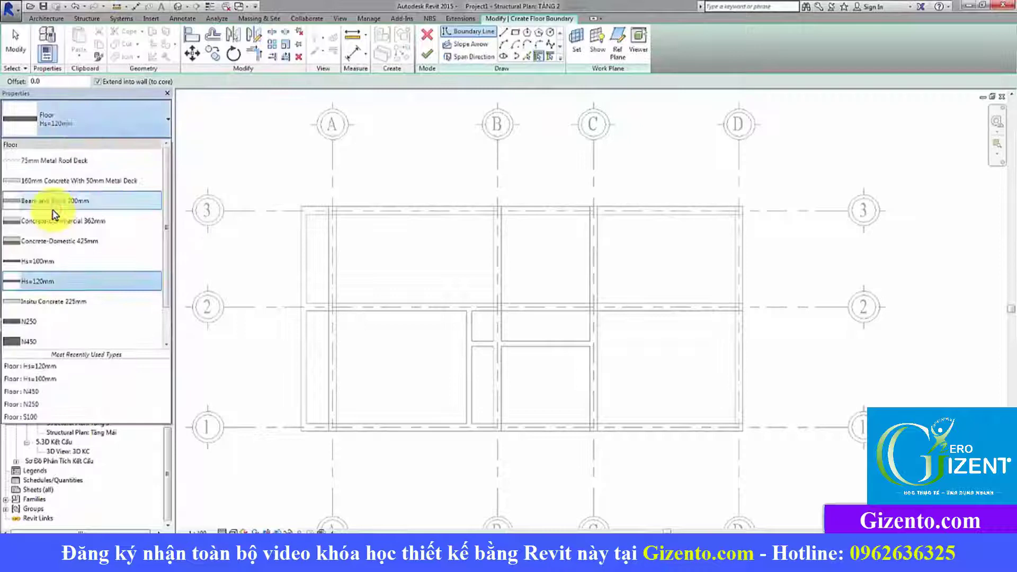
click(46, 262)
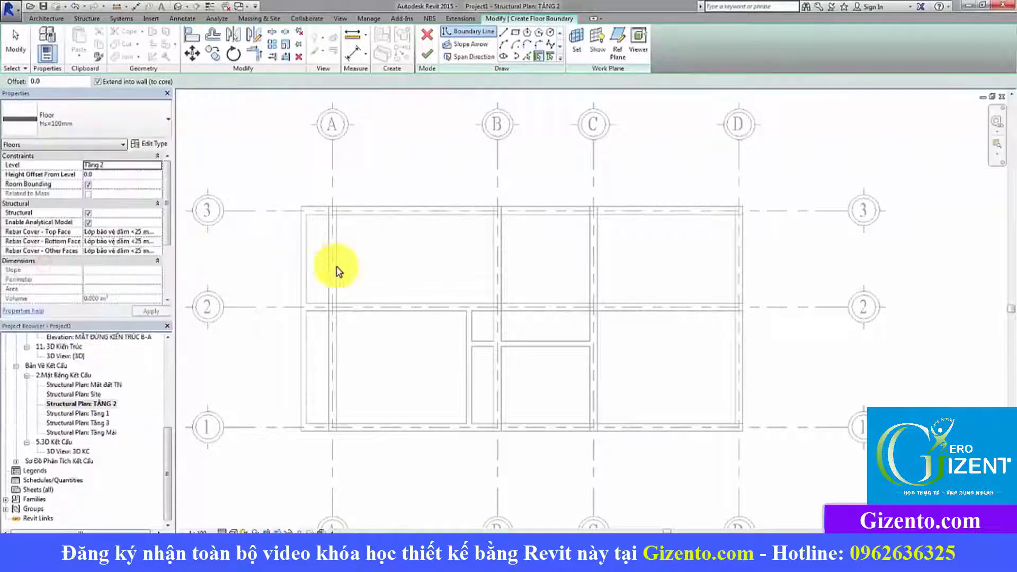
mouse_move(336, 273)
middle_down()
mouse_move(475, 278)
mouse_move(454, 261)
middle_up()
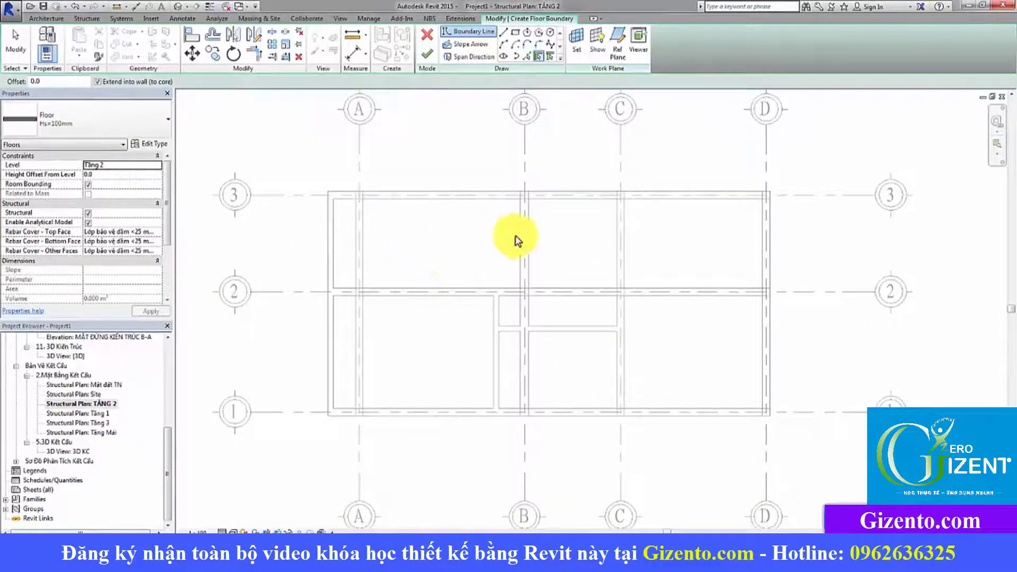
key(alt+Tab)
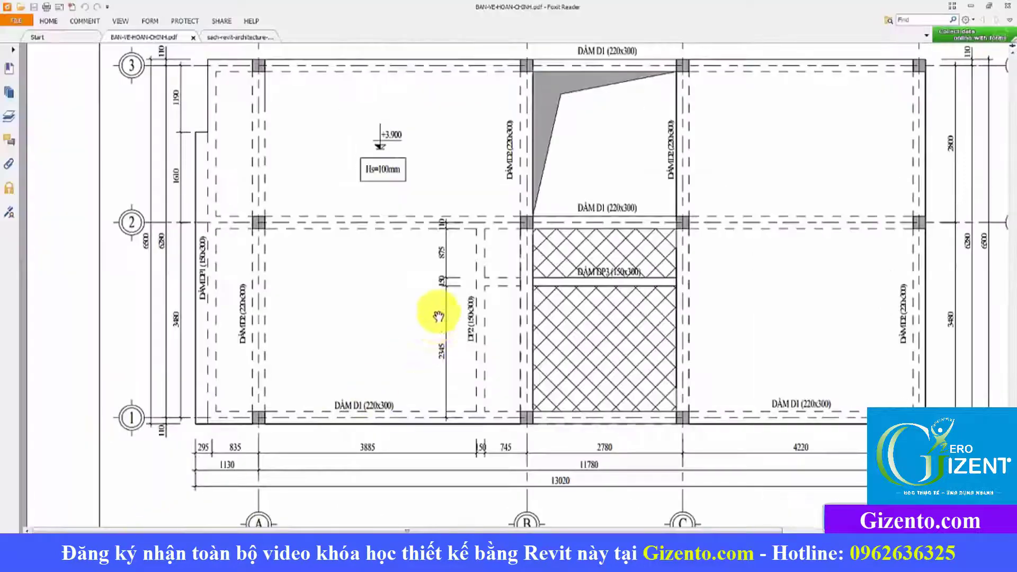
Step: Review the slab layout on the PDF and return to the Revit floor sketch
ctrl+scroll(431, 317, up, 2)
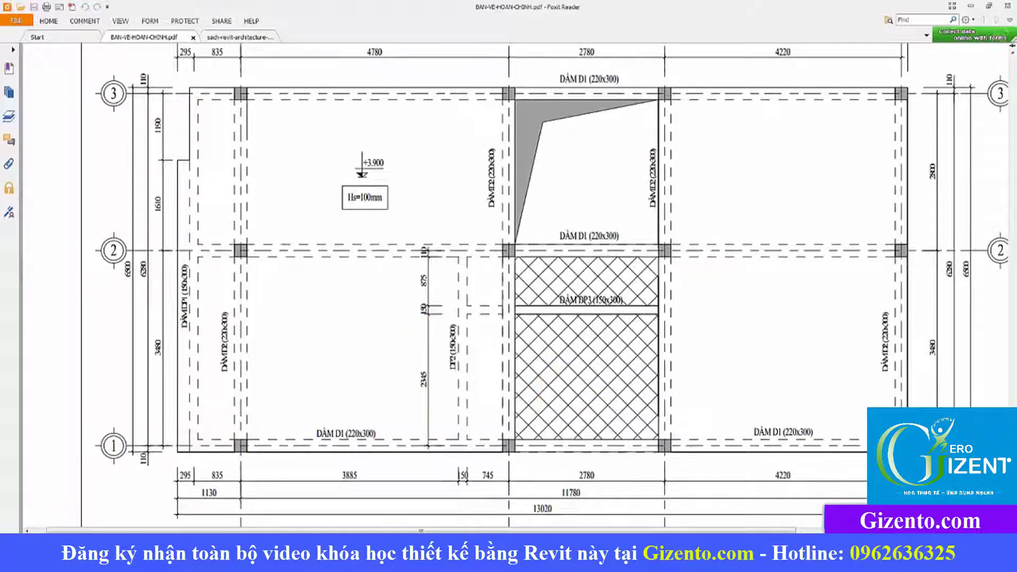
key(alt+Tab)
click(526, 56)
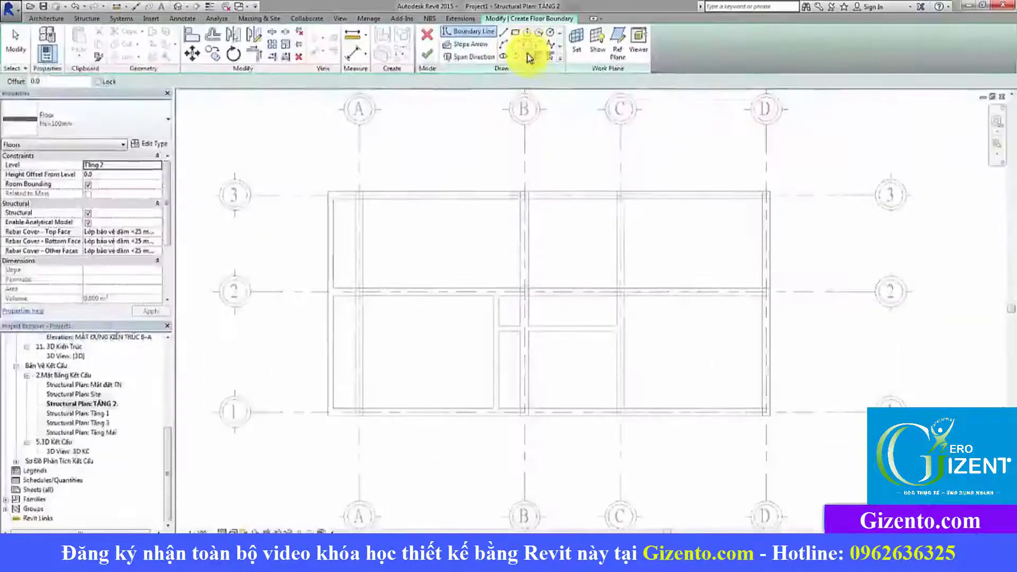
Step: Pick the slab's left, right (grid D) and bottom outer edges as floor boundary lines
click(328, 325)
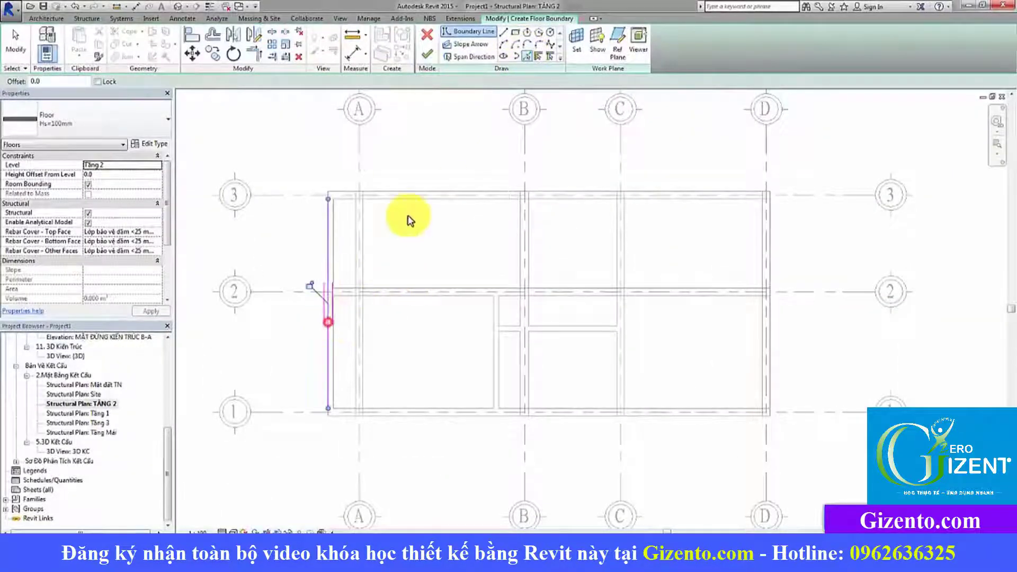
click(773, 258)
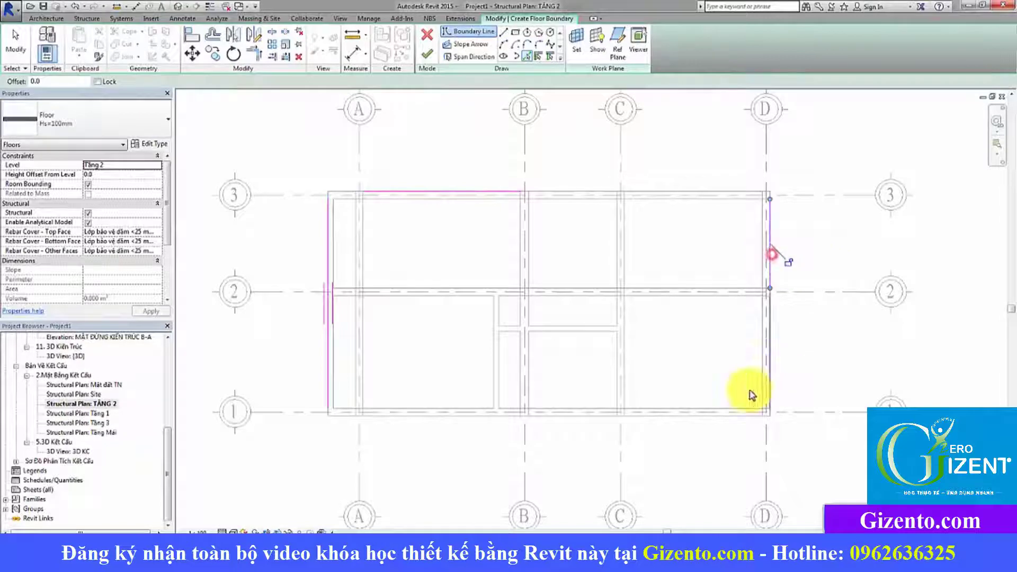
click(567, 418)
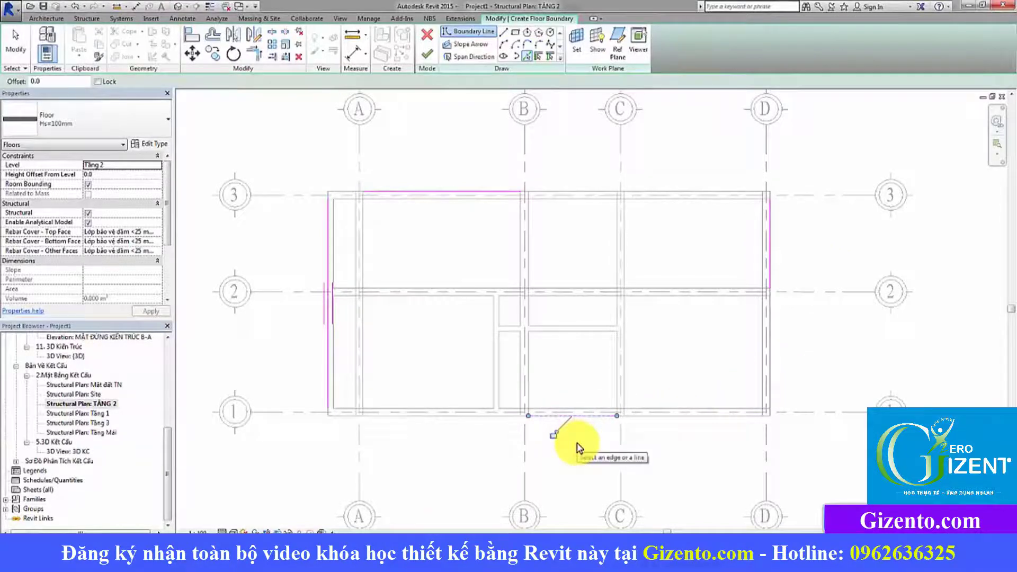
key(Escape)
Step: Trim/Extend to Corner (TR) all four corners into a closed rectangular boundary
key(t)
key(r)
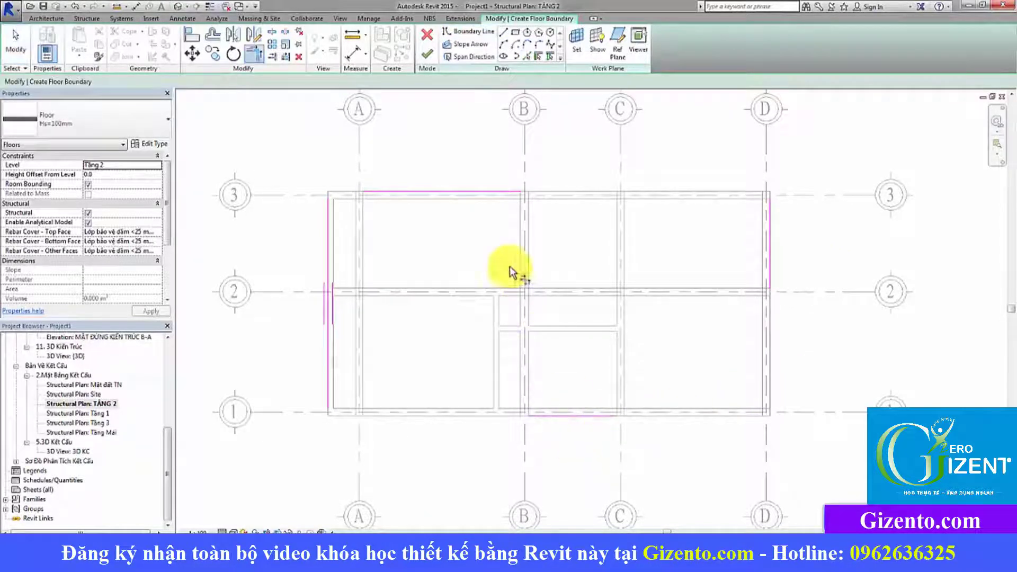
click(509, 192)
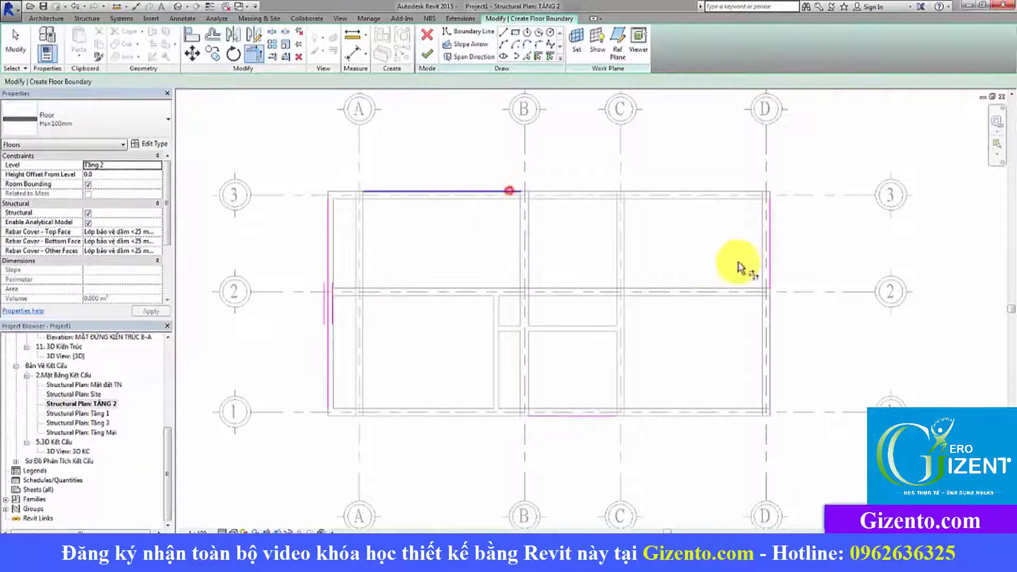
click(772, 267)
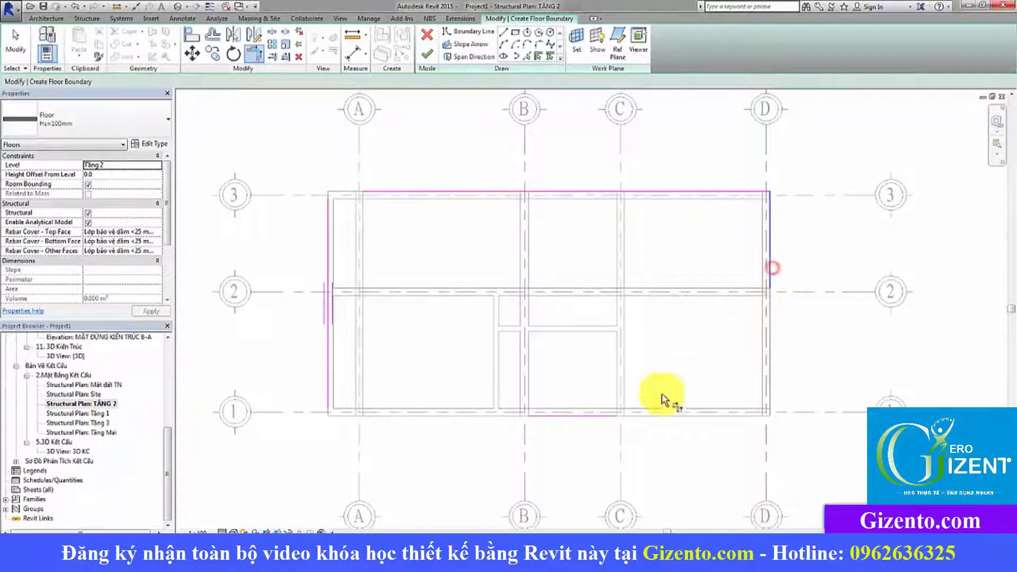
click(601, 415)
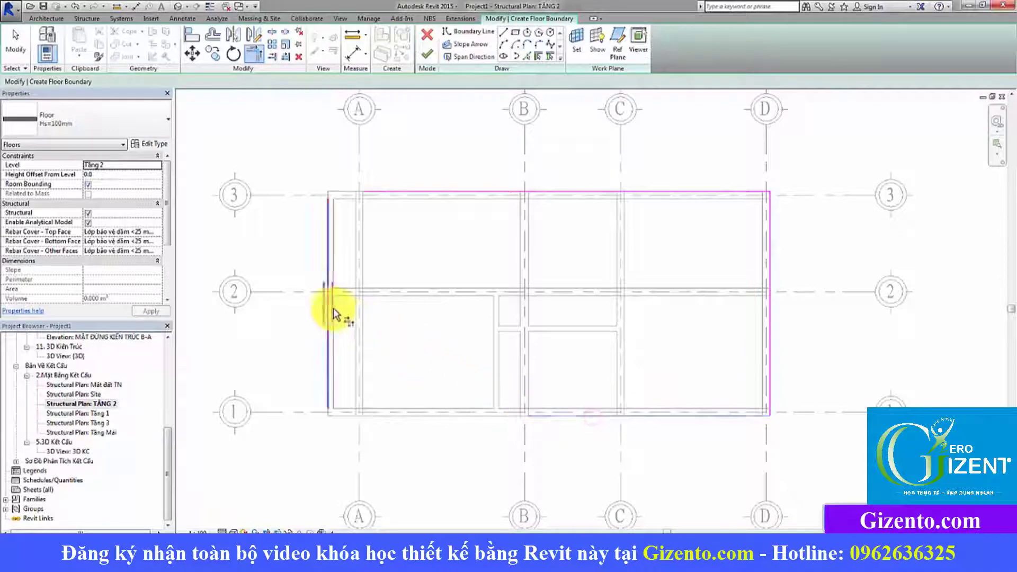
click(328, 237)
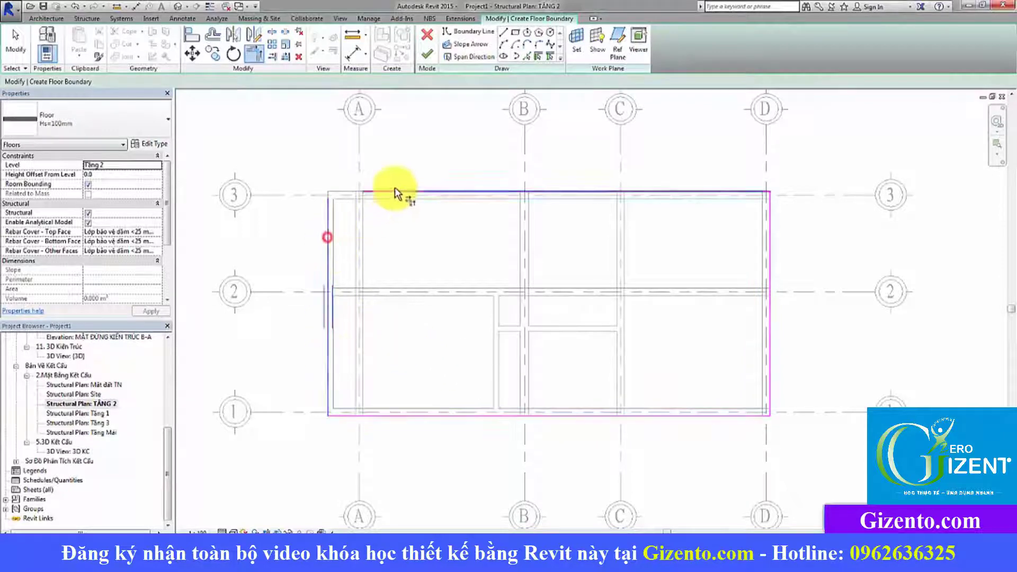
click(396, 188)
key(Escape)
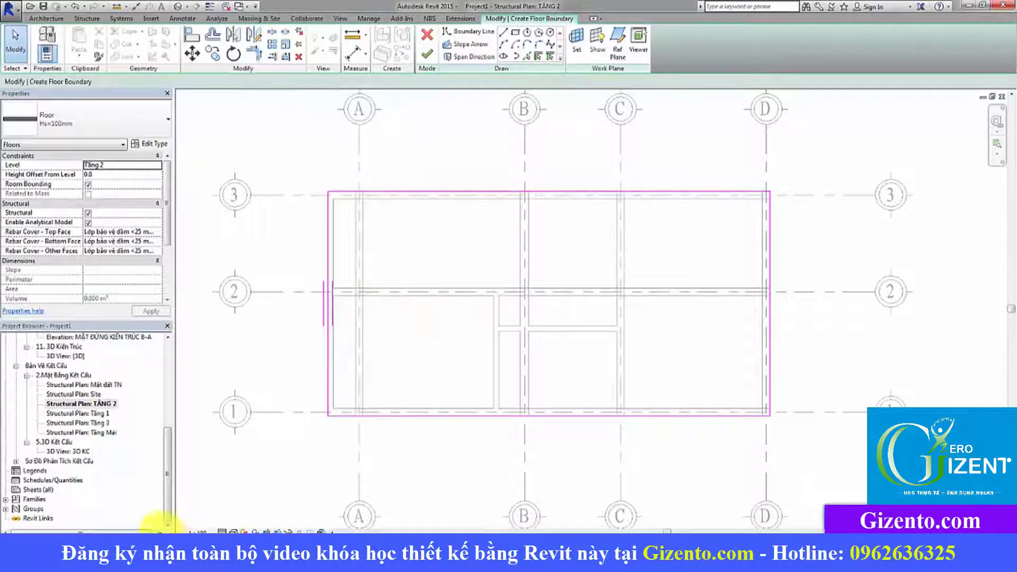
key(alt+Tab)
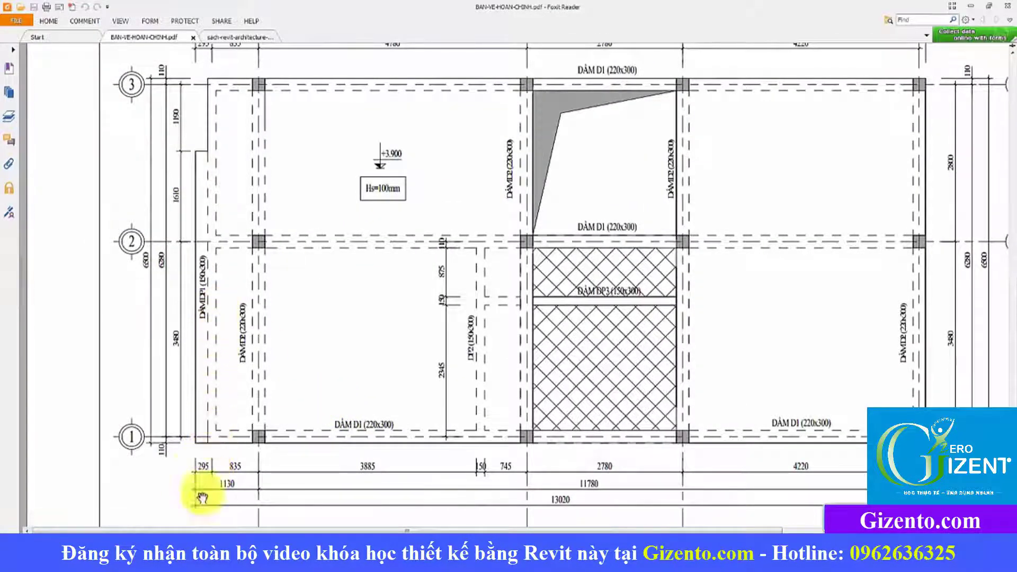
Step: Compare the left boundary line against the PDF's 1190 and 1610 notch dimensions near grid 3
key(alt+Tab)
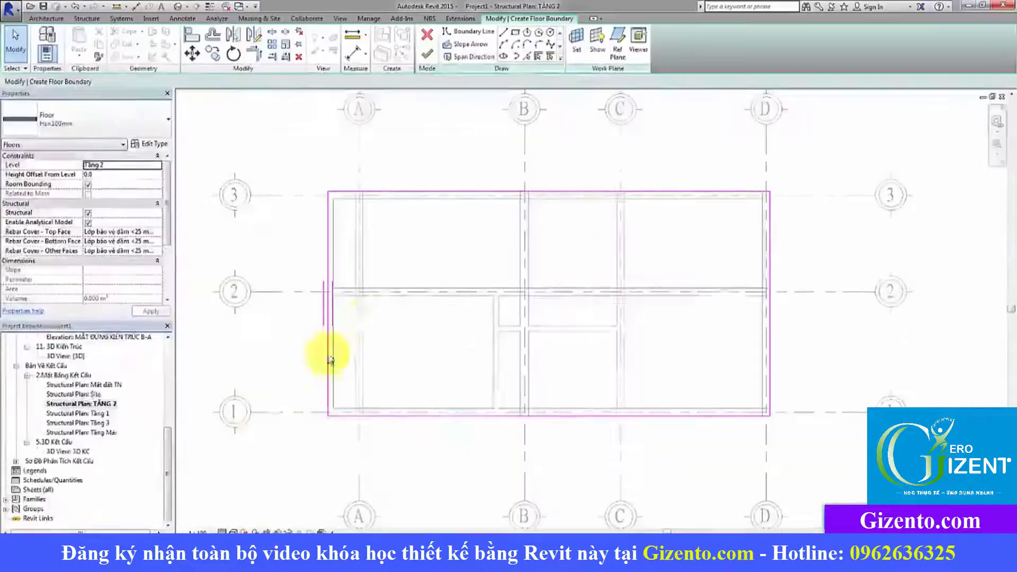
scroll(385, 344, up, 2)
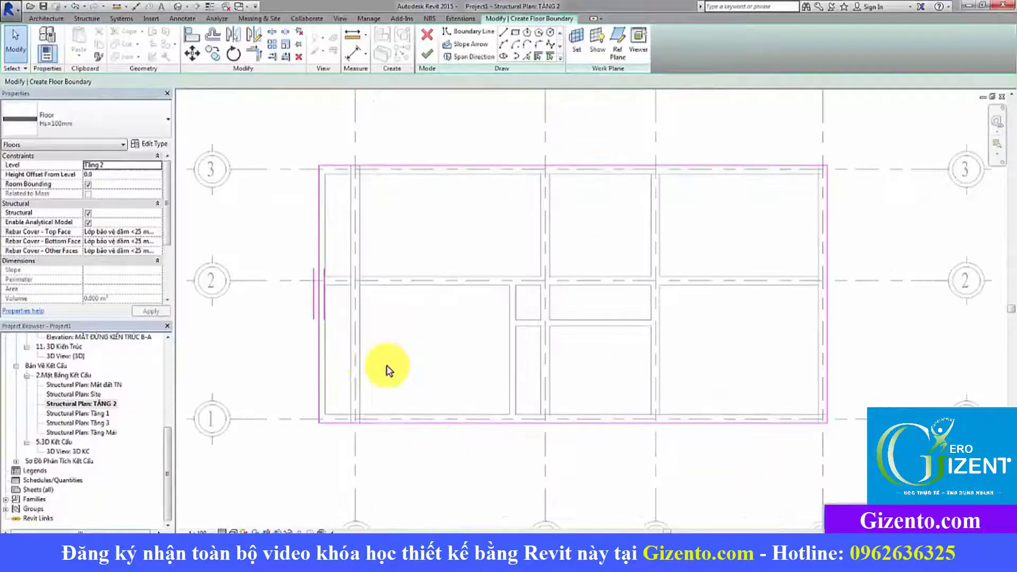
click(322, 363)
scroll(408, 359, up, 3)
click(87, 533)
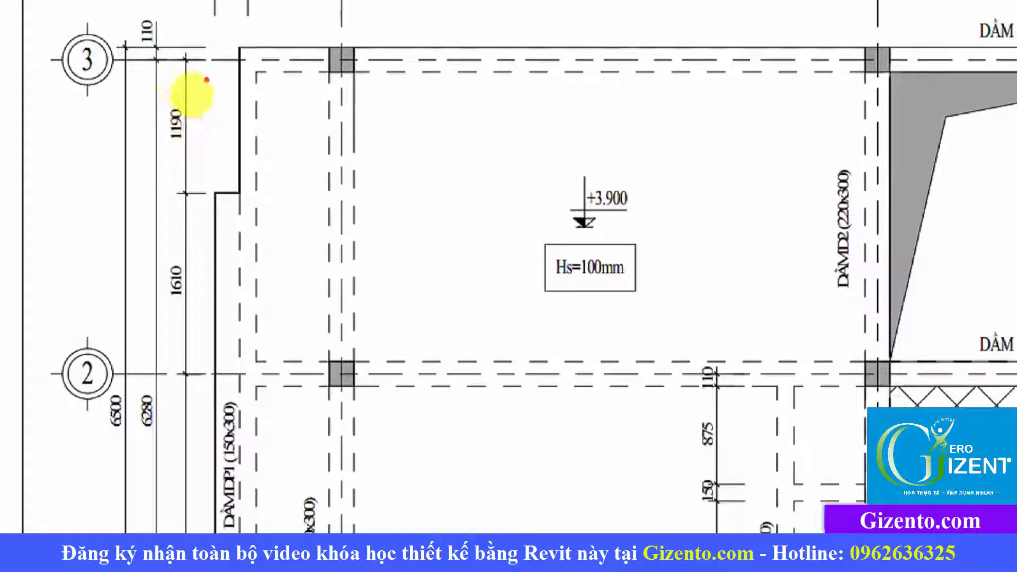
mouse_move(201, 95)
mouse_down()
mouse_move(159, 114)
mouse_move(181, 95)
mouse_up()
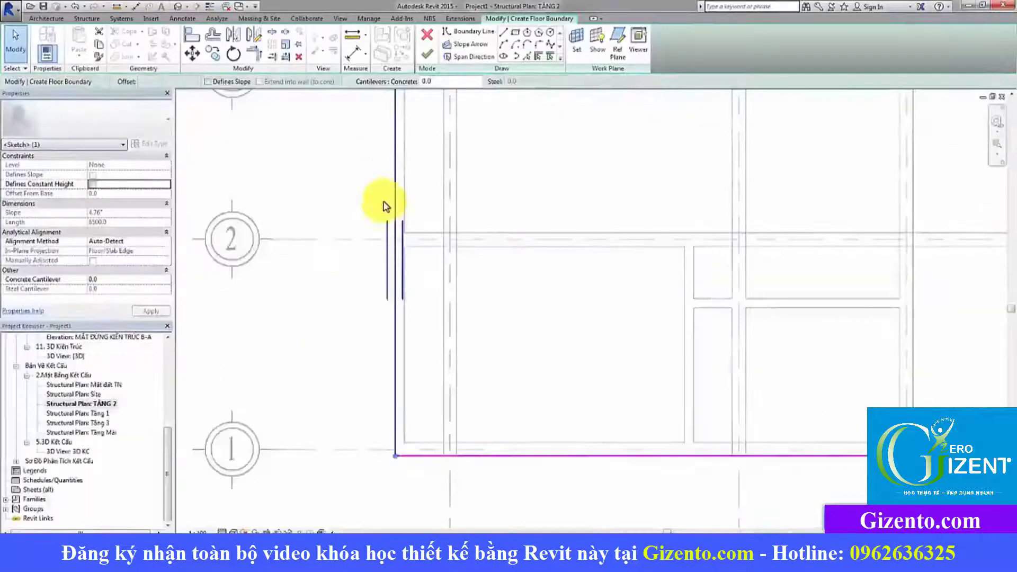
middle_drag(385, 207, 400, 375)
click(486, 273)
Step: Draw a short horizontal boundary line jutting left from the slab's left edge
click(504, 33)
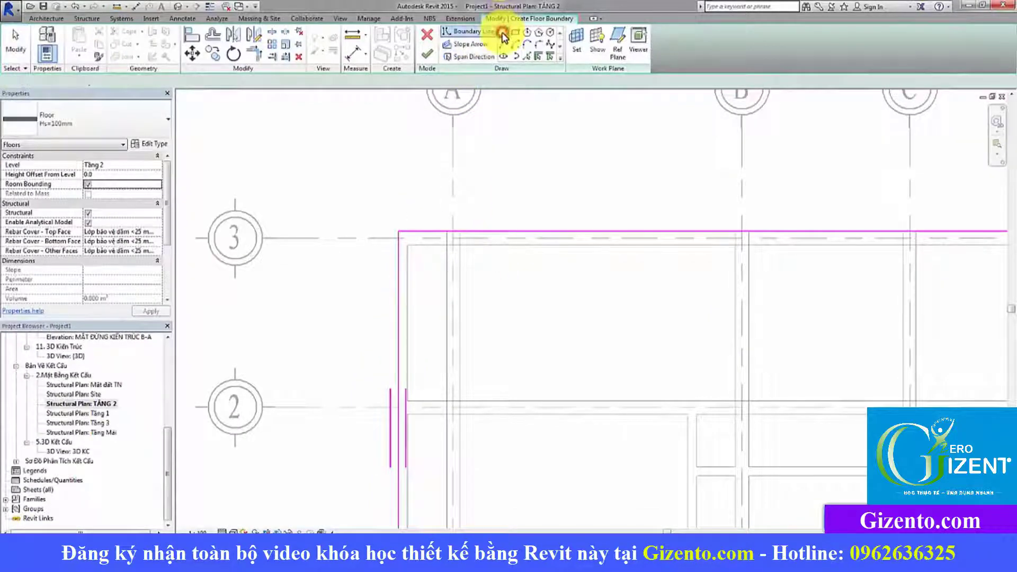
click(396, 302)
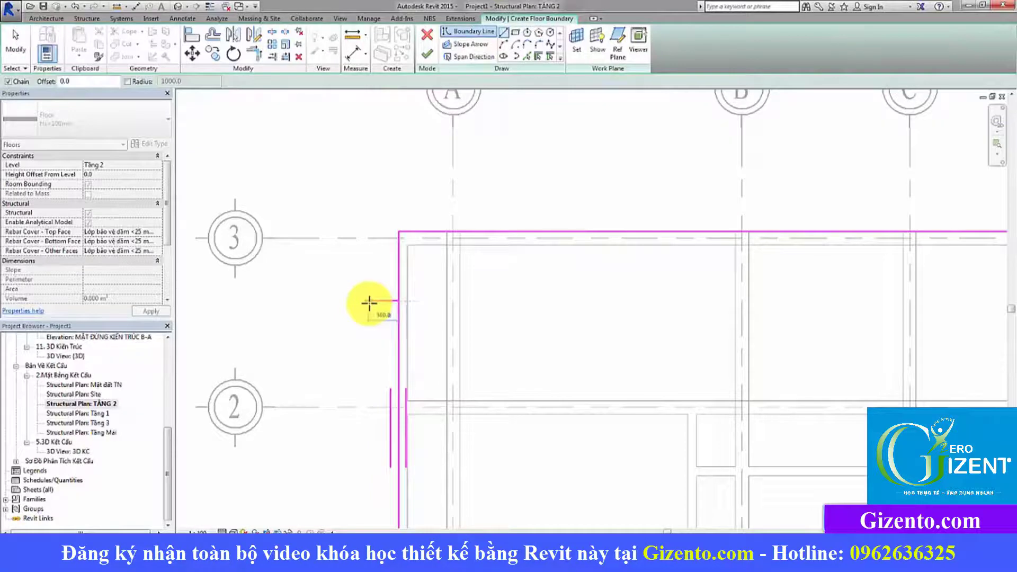
click(369, 302)
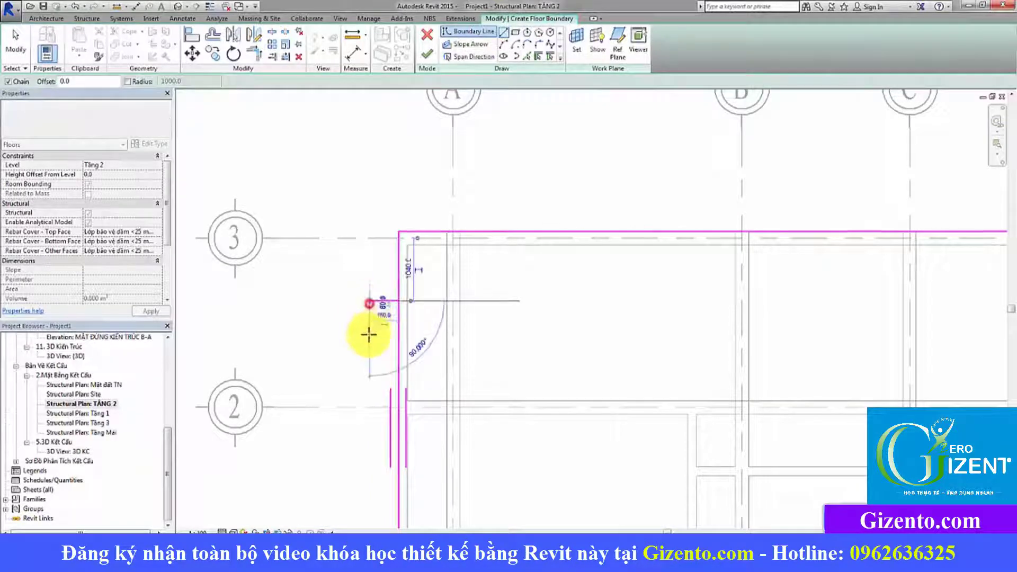
key(Escape)
key(Escape)
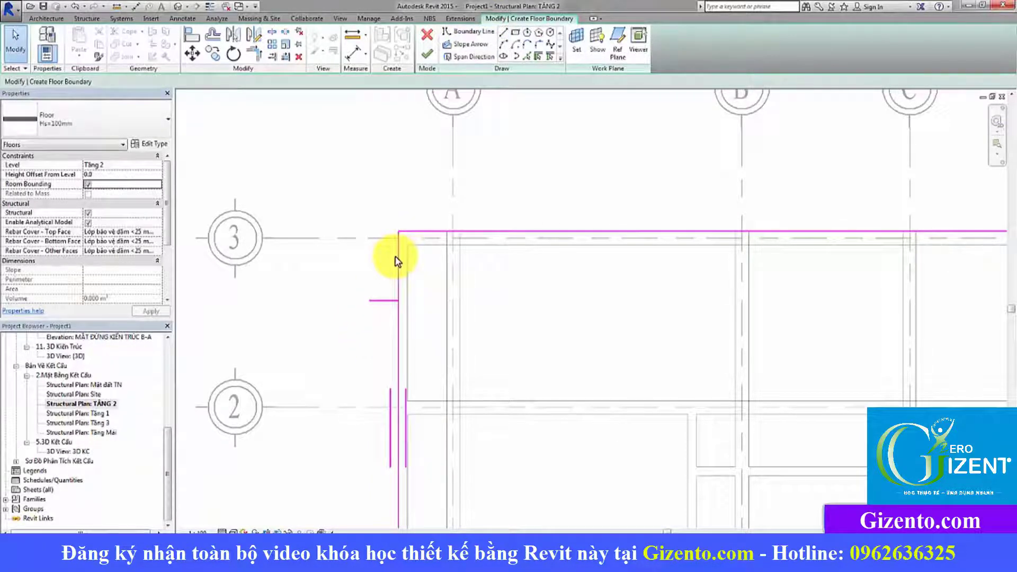
click(384, 301)
Step: Set the short line's distance from the top edge to 1190 mm
scroll(410, 276, up, 2)
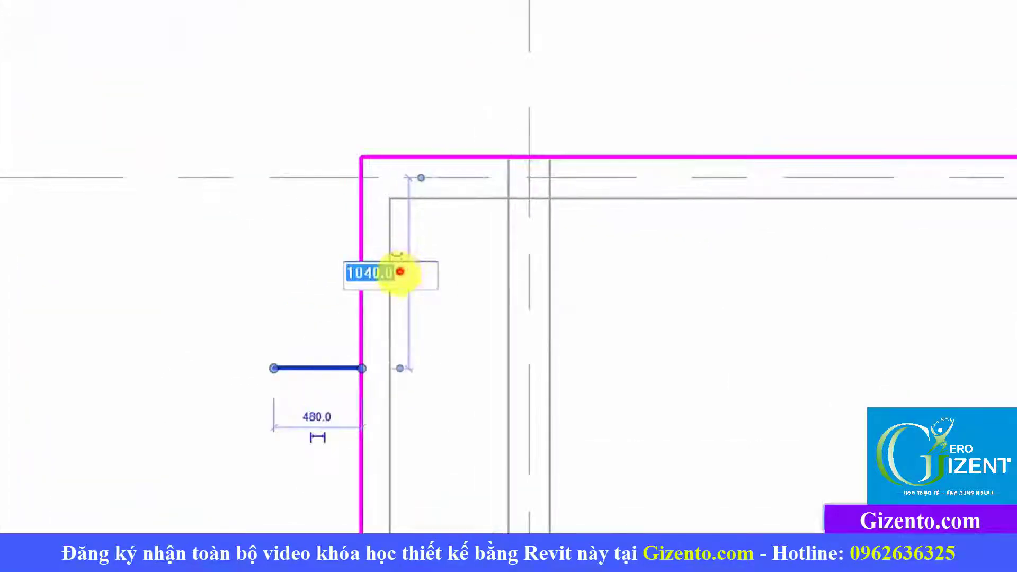
drag(398, 261, 419, 301)
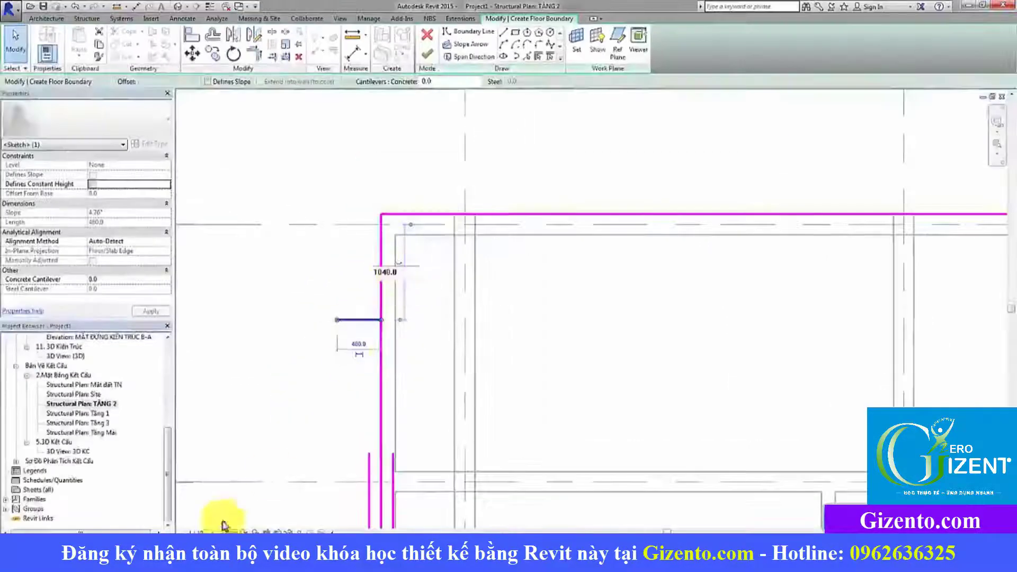
click(159, 556)
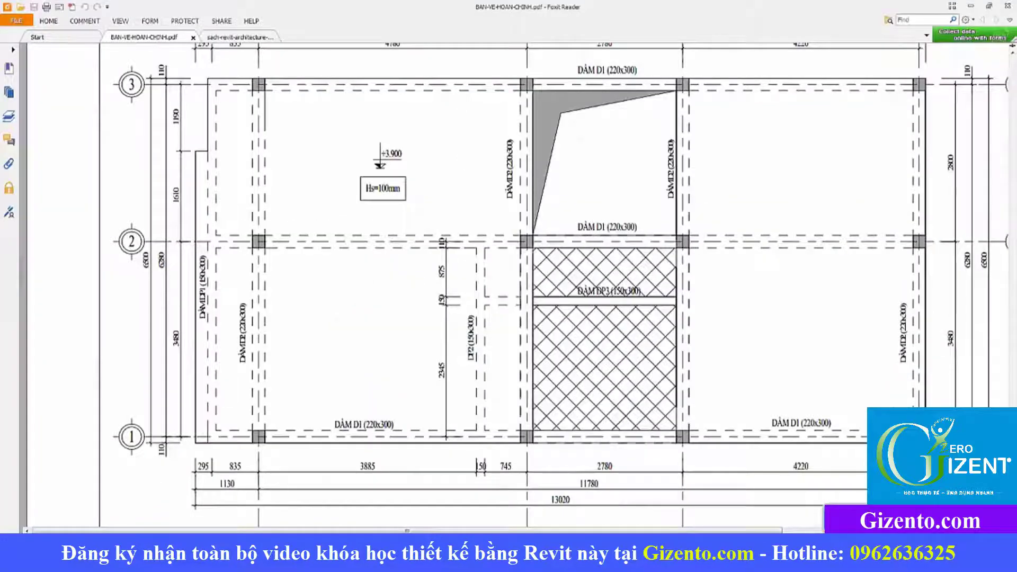
key(alt+Tab)
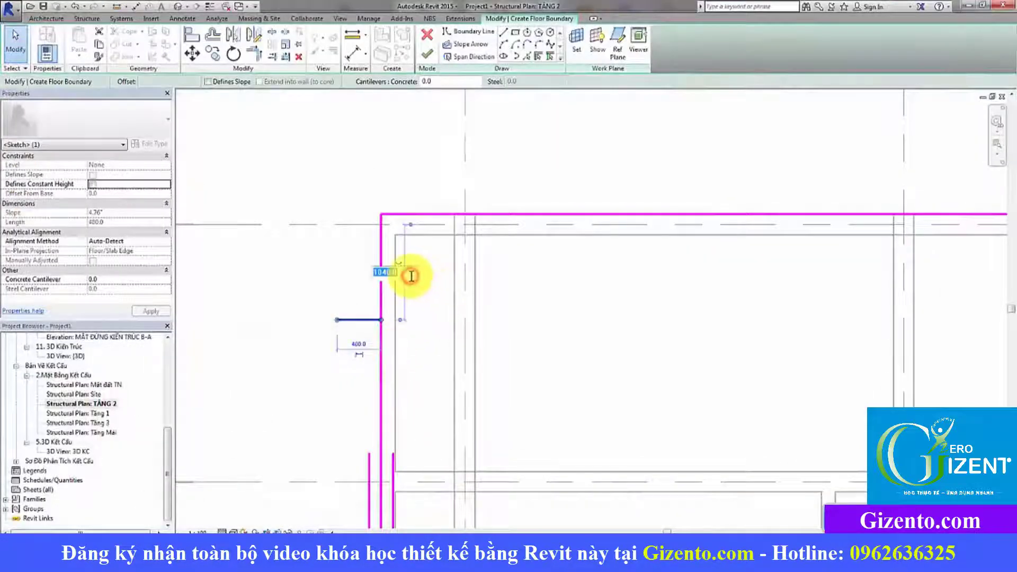
click(411, 275)
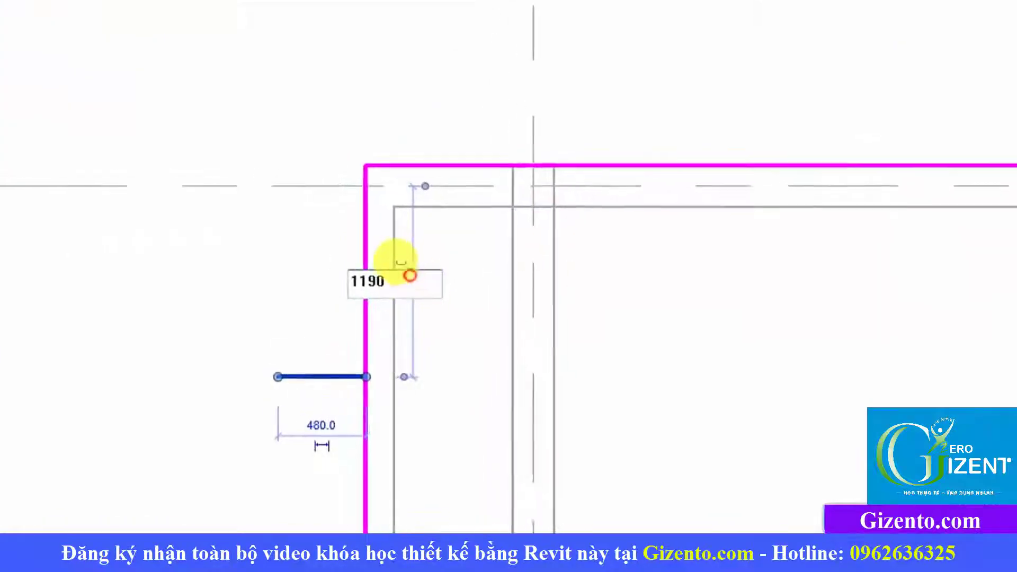
mouse_move(397, 261)
mouse_down()
mouse_move(359, 263)
mouse_move(397, 261)
mouse_up()
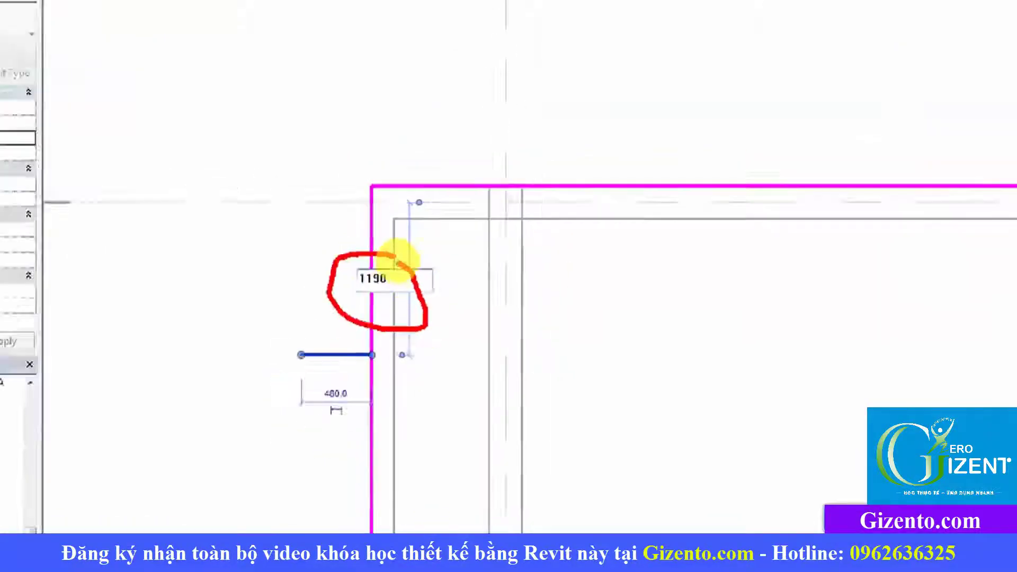
click(538, 296)
scroll(563, 318, down, 2)
scroll(556, 337, down, 1)
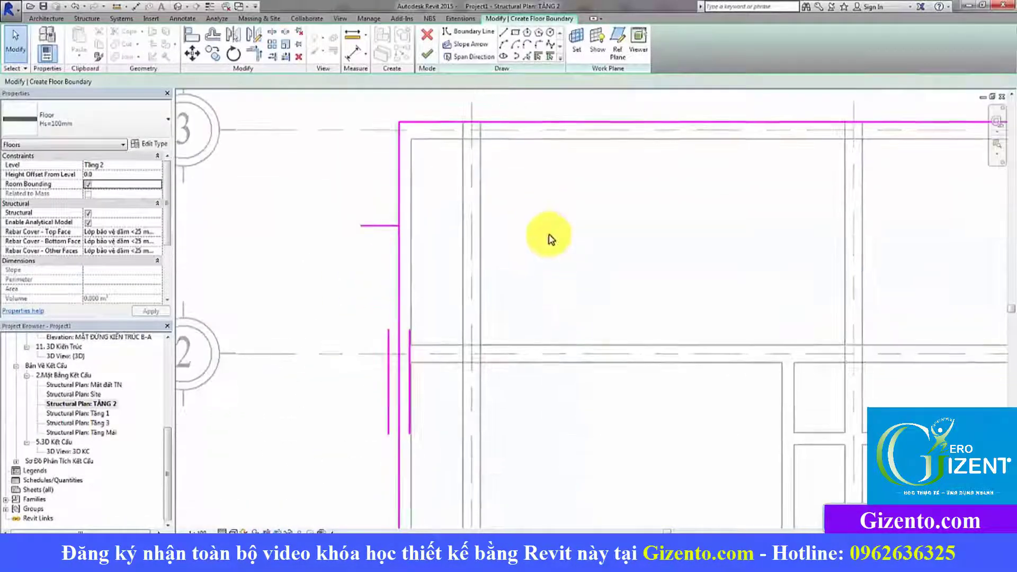
scroll(551, 238, down, 1)
Step: Draw a vertical boundary line from the short segment's outer end down past grid 1
click(503, 31)
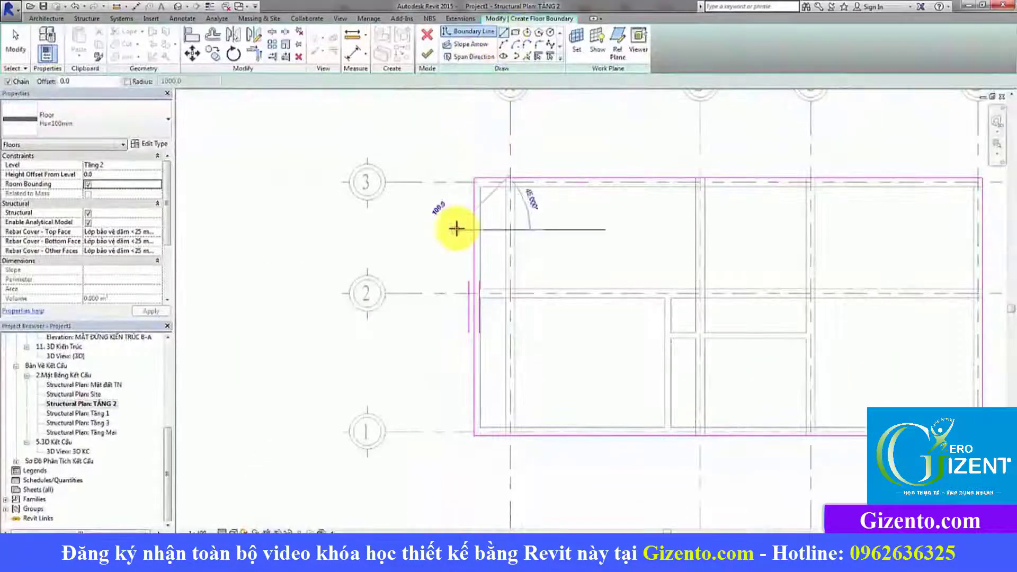
click(456, 229)
click(456, 434)
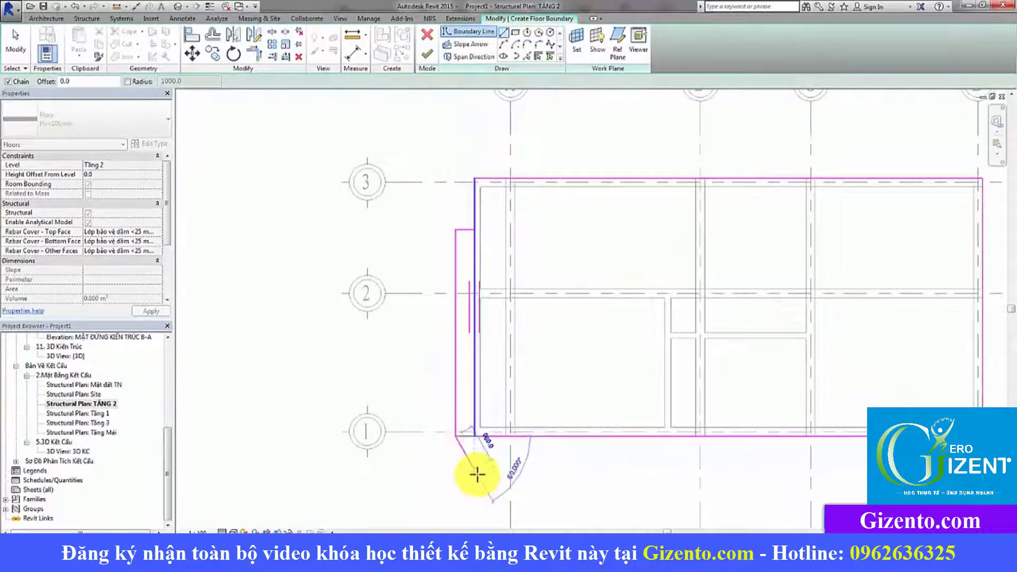
key(Escape)
key(Escape)
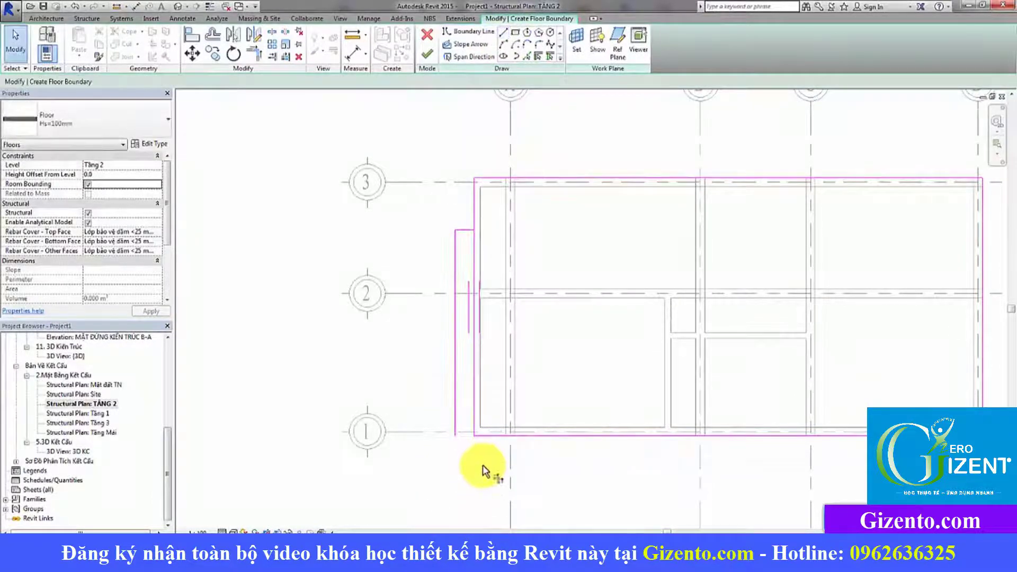
Step: Trim the new left line to the bottom edge and cut away the old left edge below the step
key(t)
key(r)
click(456, 416)
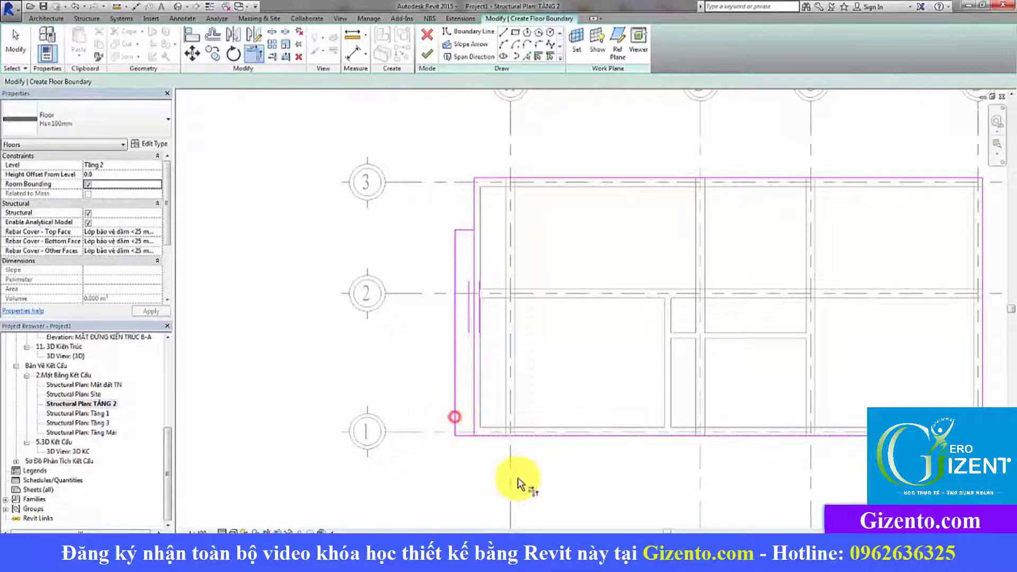
key(t)
key(r)
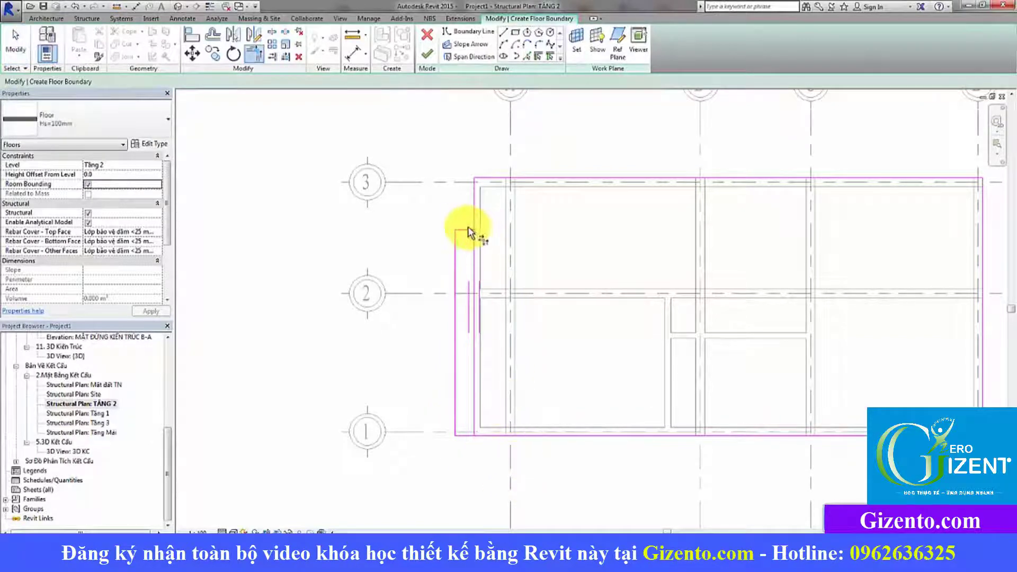
click(475, 207)
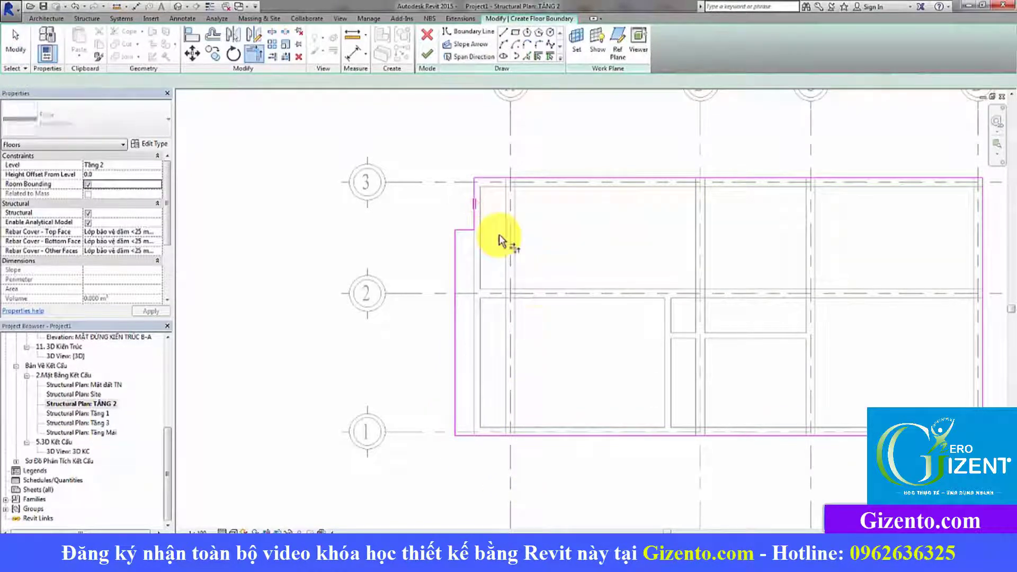
middle_drag(533, 283, 518, 289)
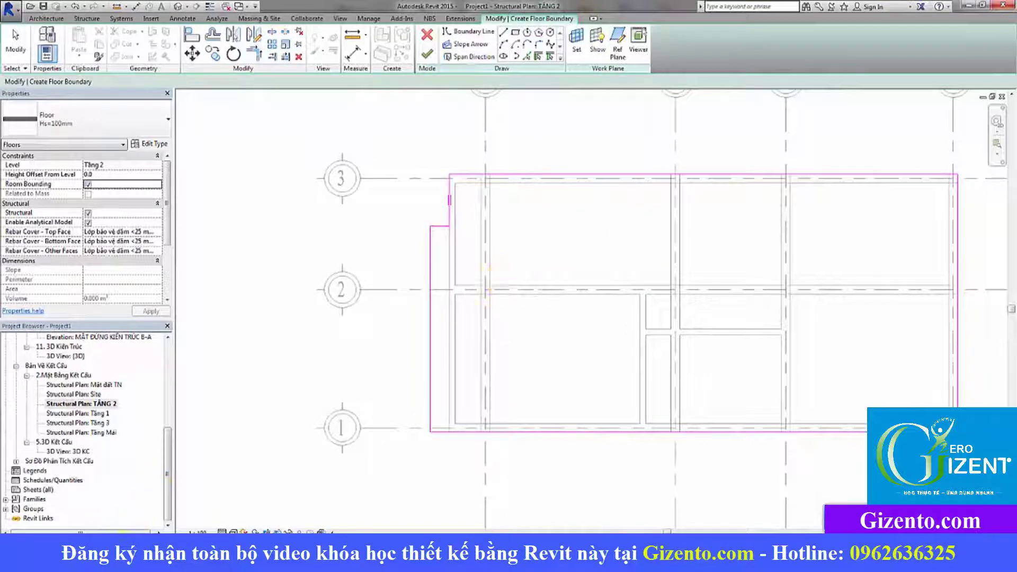
key(alt+Tab)
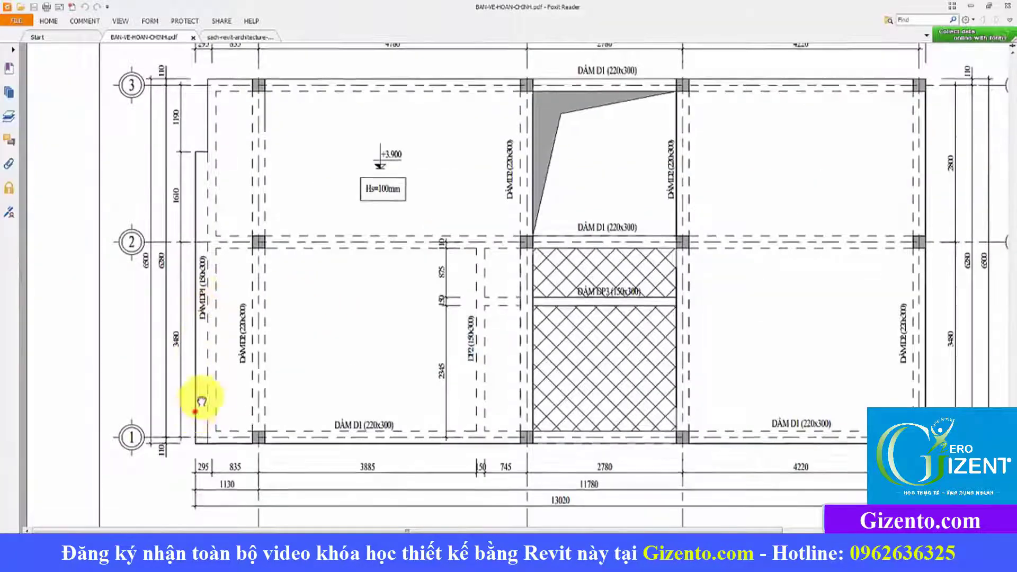
Step: Re-reference the step line's dimension to the inner slab edge, checking the PDF plan
scroll(205, 397, down, 1)
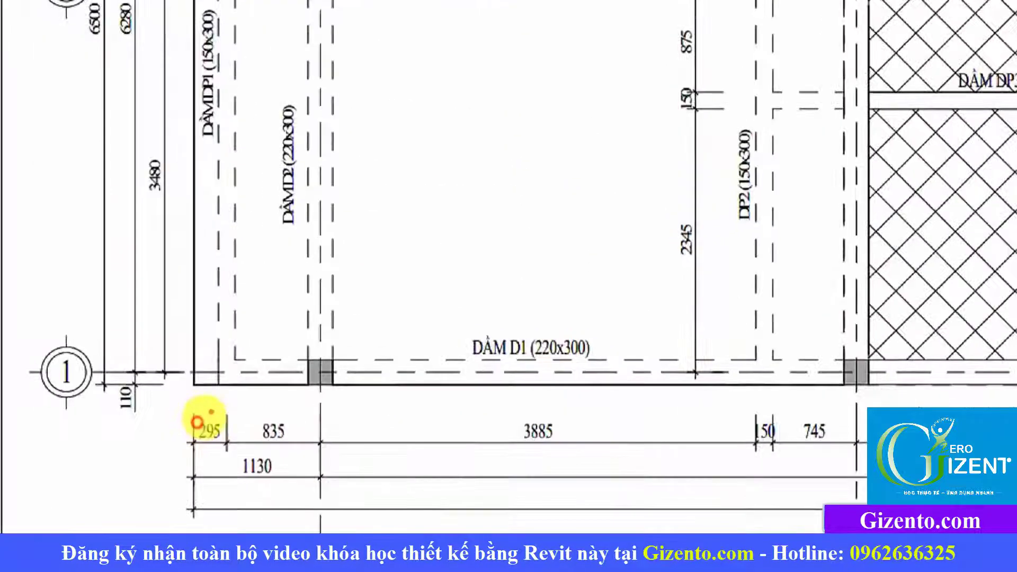
drag(209, 411, 226, 438)
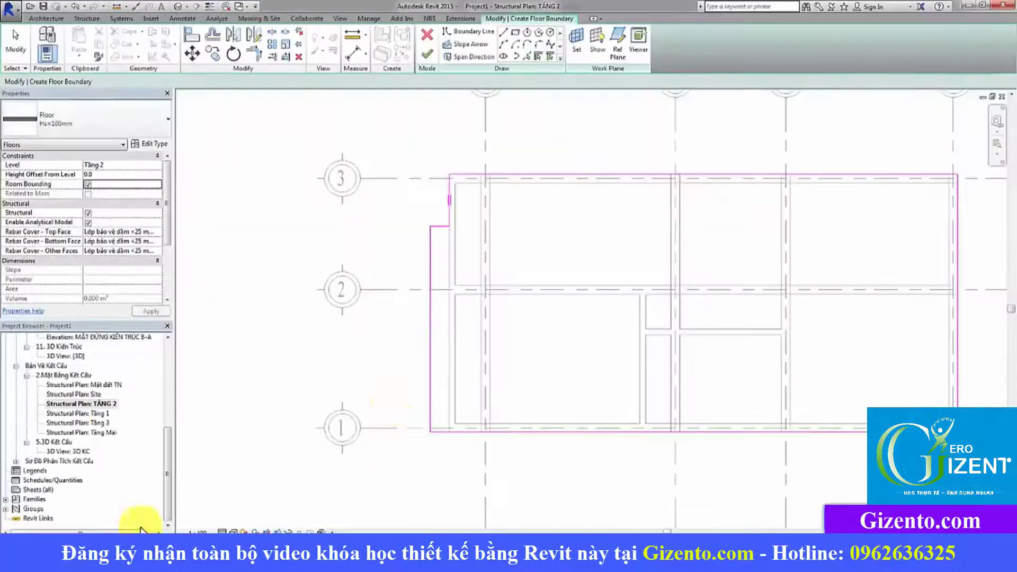
scroll(418, 365, up, 2)
click(438, 355)
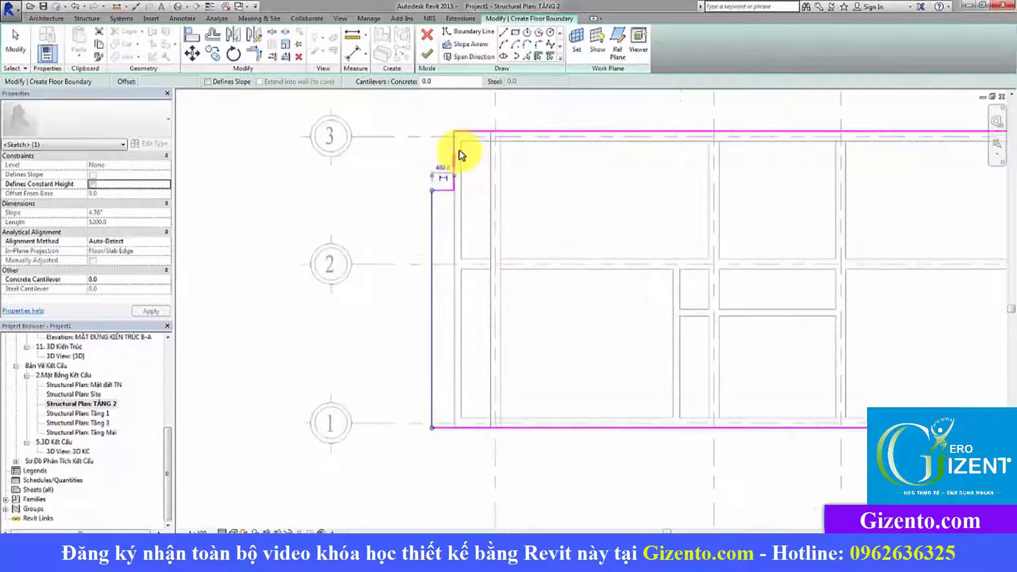
scroll(462, 155, up, 3)
scroll(432, 194, up, 2)
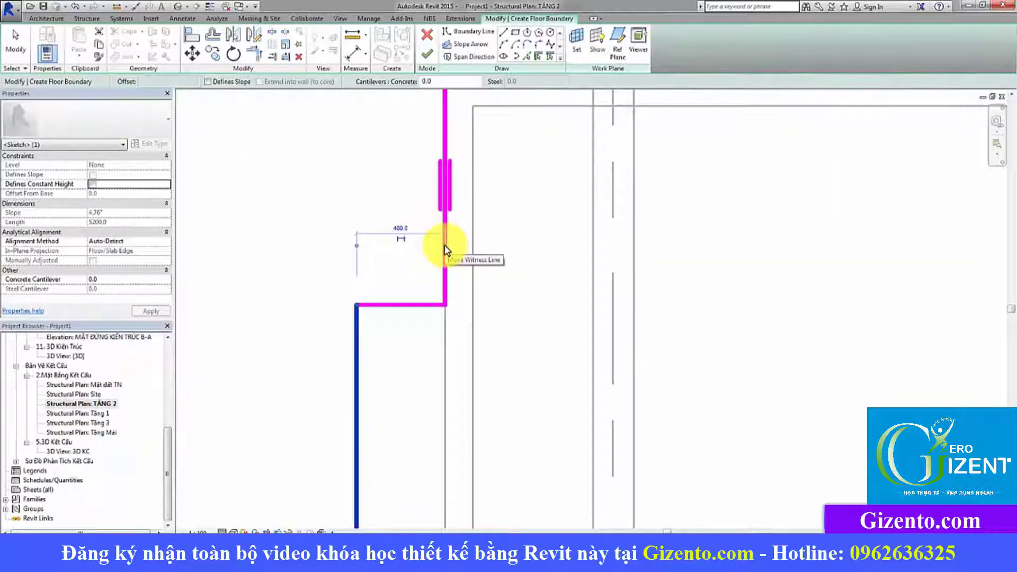
click(444, 249)
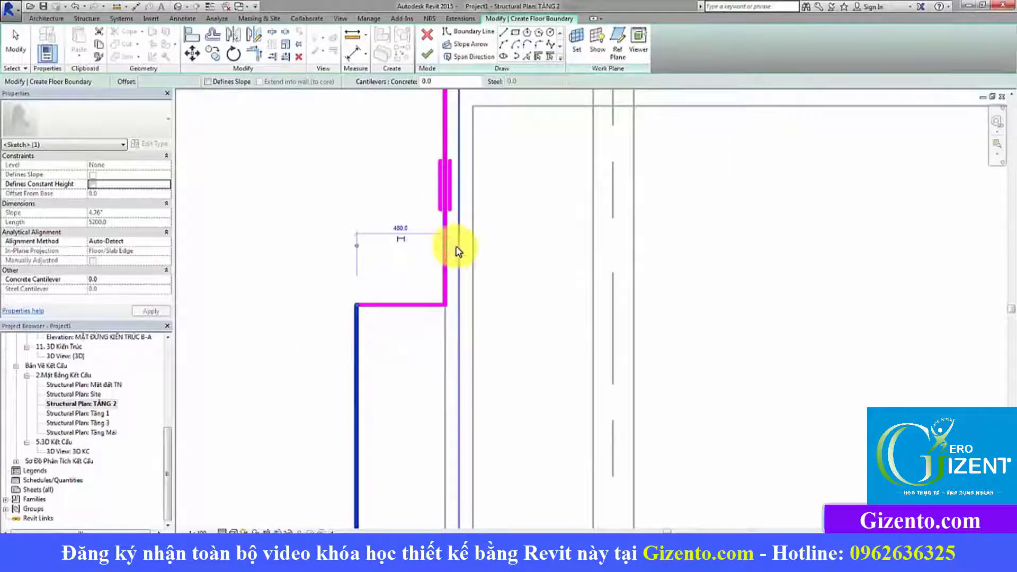
drag(444, 246, 459, 246)
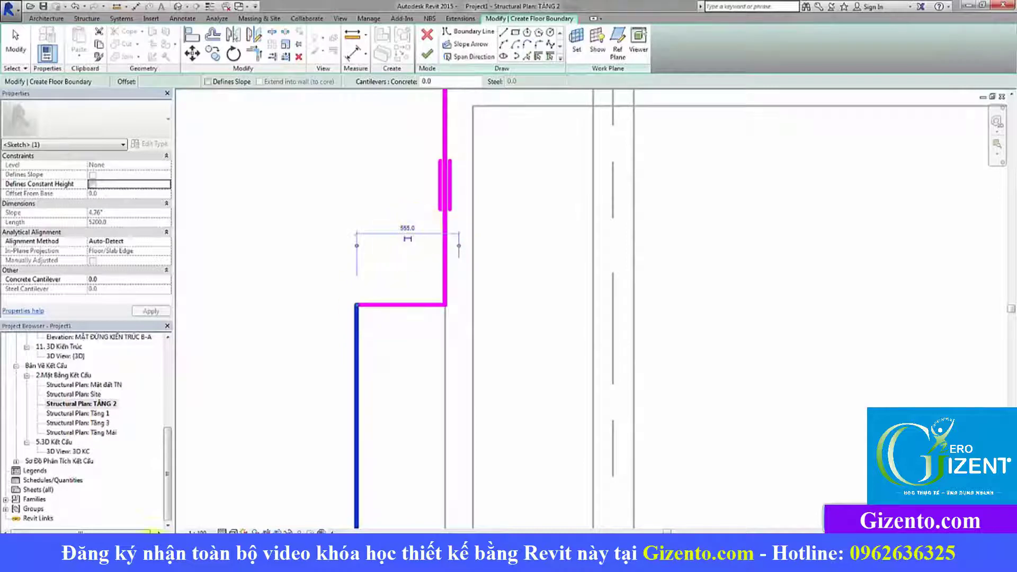
key(alt+Tab)
key(alt+Tab)
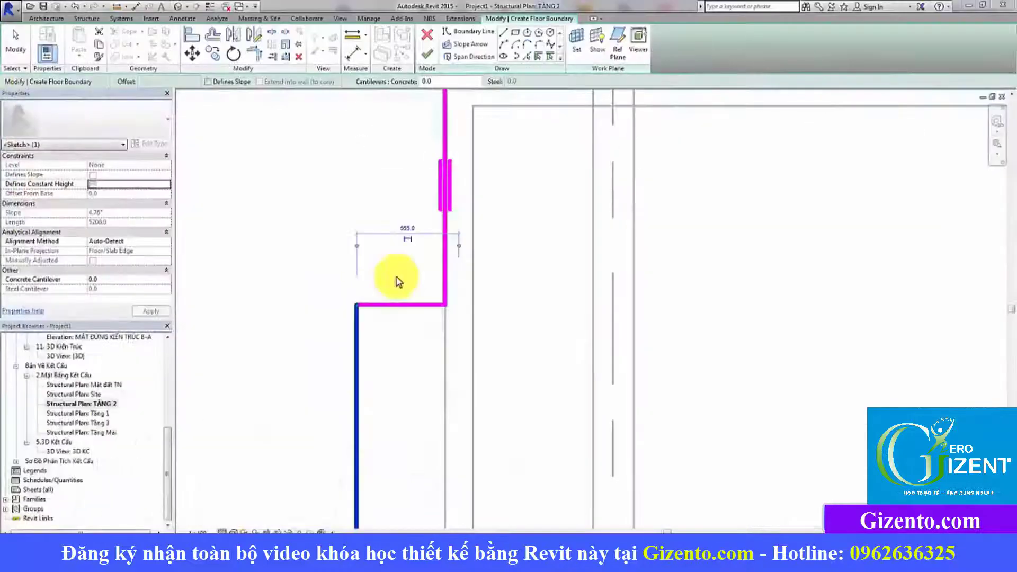
click(404, 228)
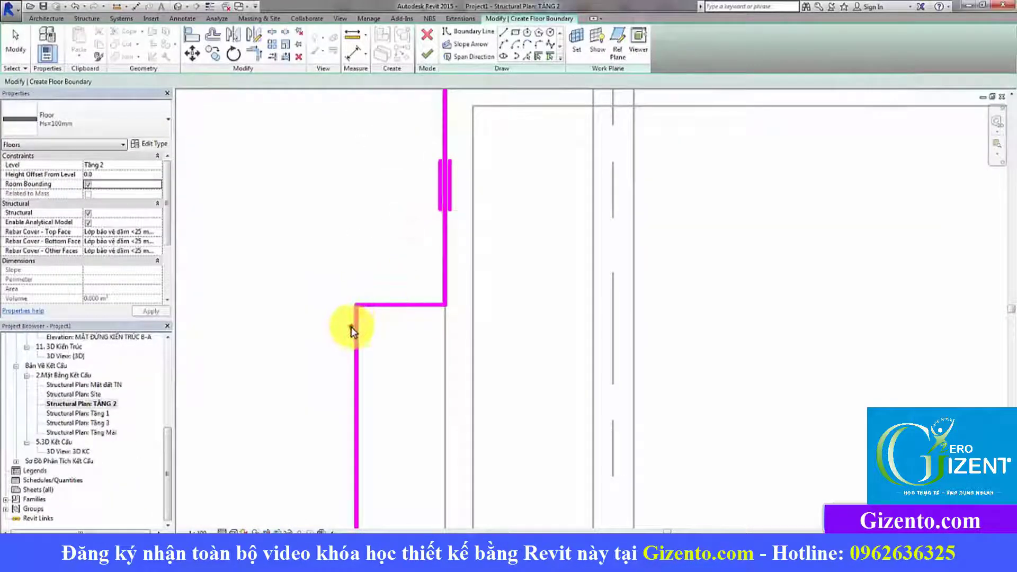
Step: Set the left boundary jog to 295 mm and zoom out to view the outline
click(356, 326)
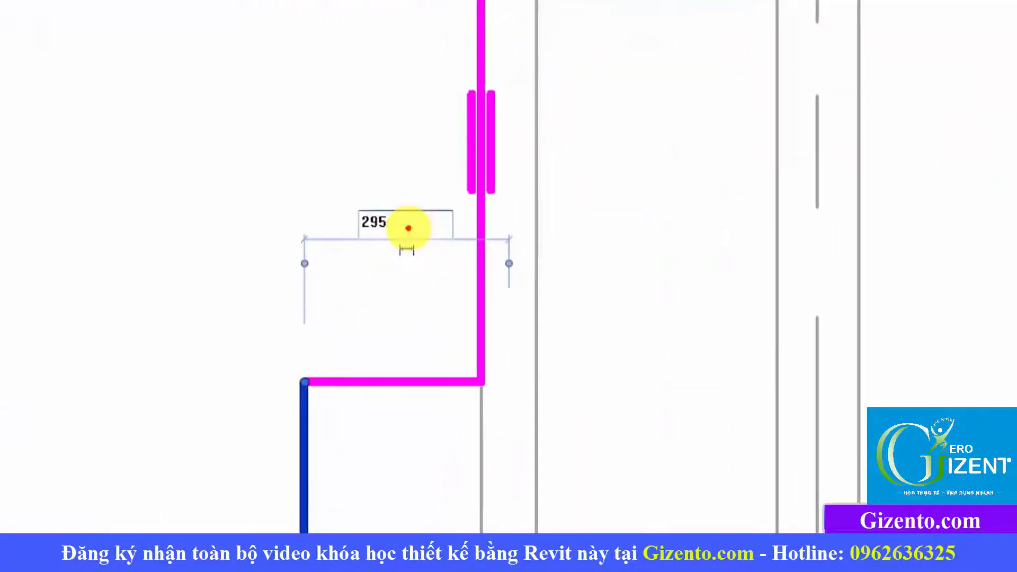
drag(405, 179, 439, 199)
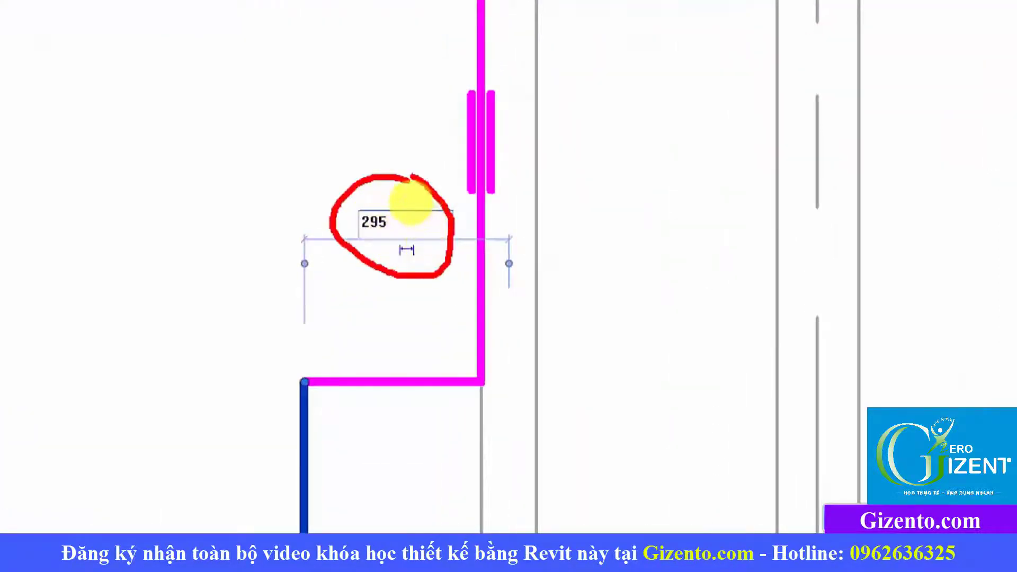
click(704, 247)
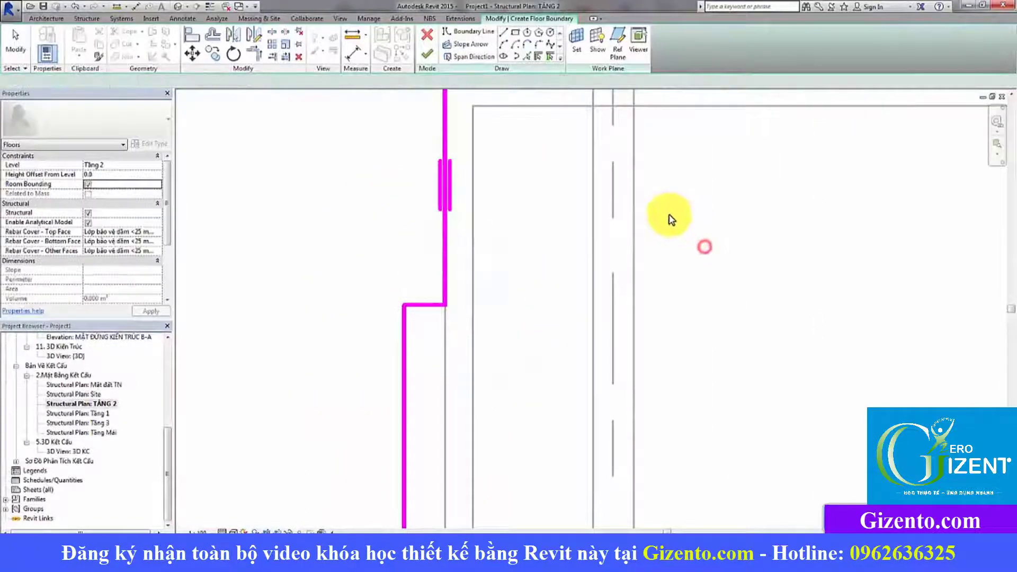
scroll(670, 218, down, 3)
scroll(658, 216, down, 2)
scroll(692, 231, down, 2)
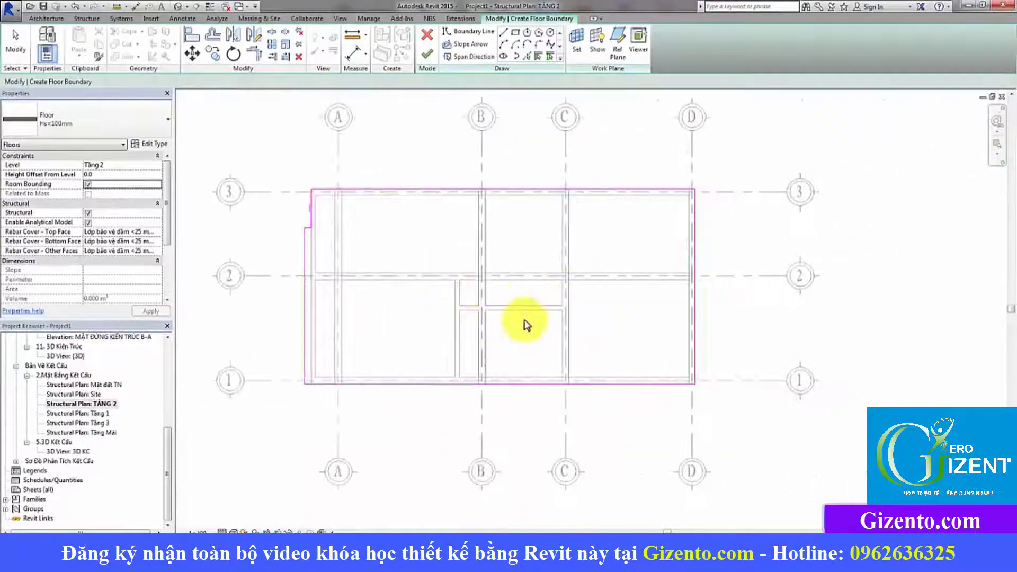
Step: Check the opening positions and grid dimensions on the structural plan PDF
middle_drag(527, 324, 524, 342)
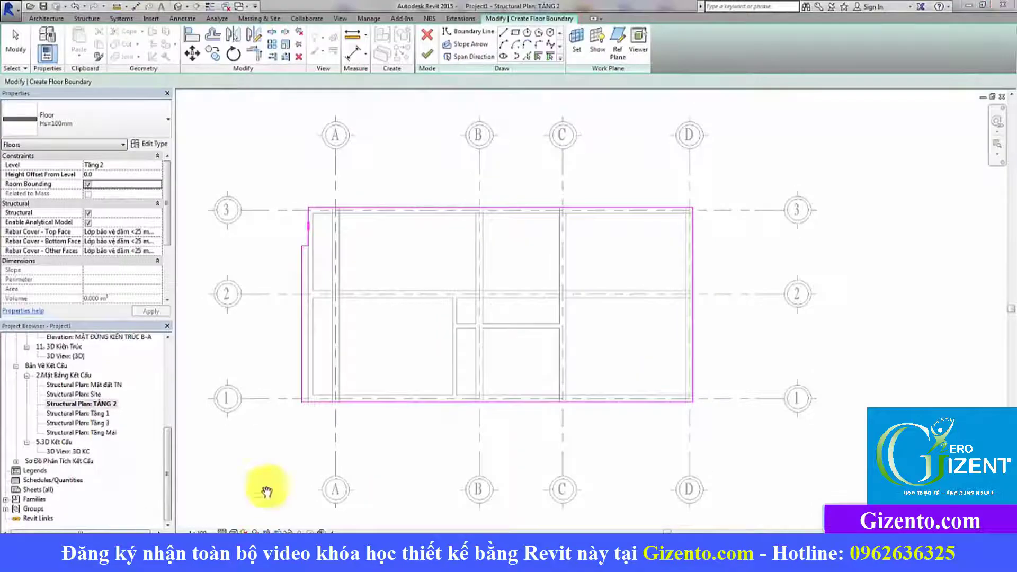
key(alt+Tab)
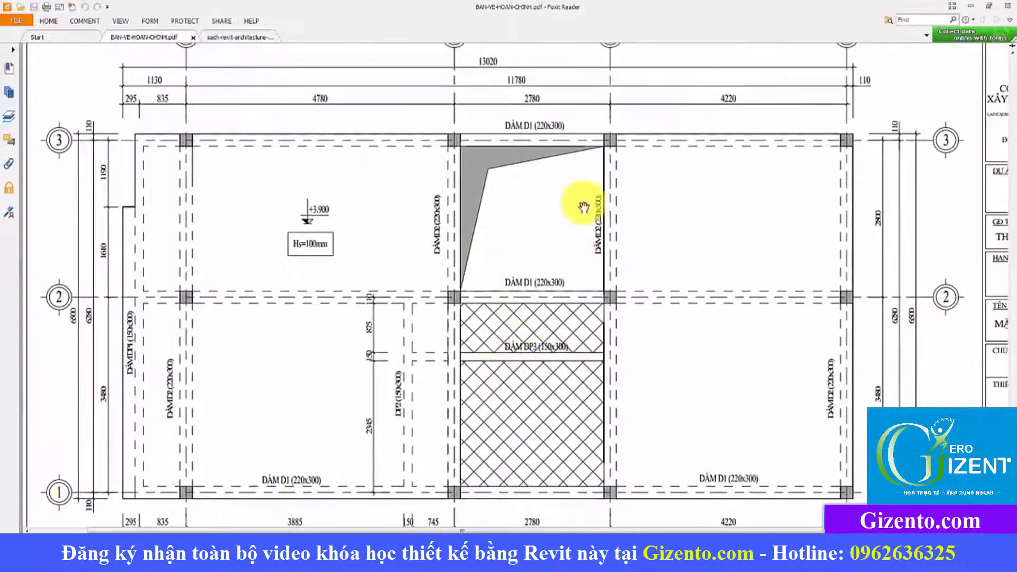
mouse_move(517, 233)
mouse_down()
mouse_move(502, 254)
mouse_move(508, 304)
mouse_up()
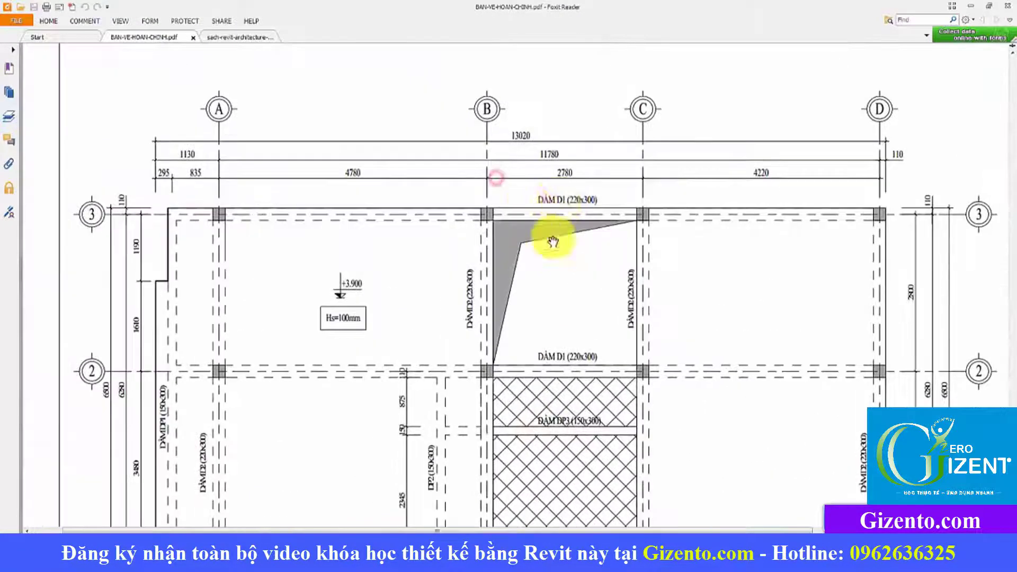
drag(567, 239, 518, 155)
key(alt+Tab)
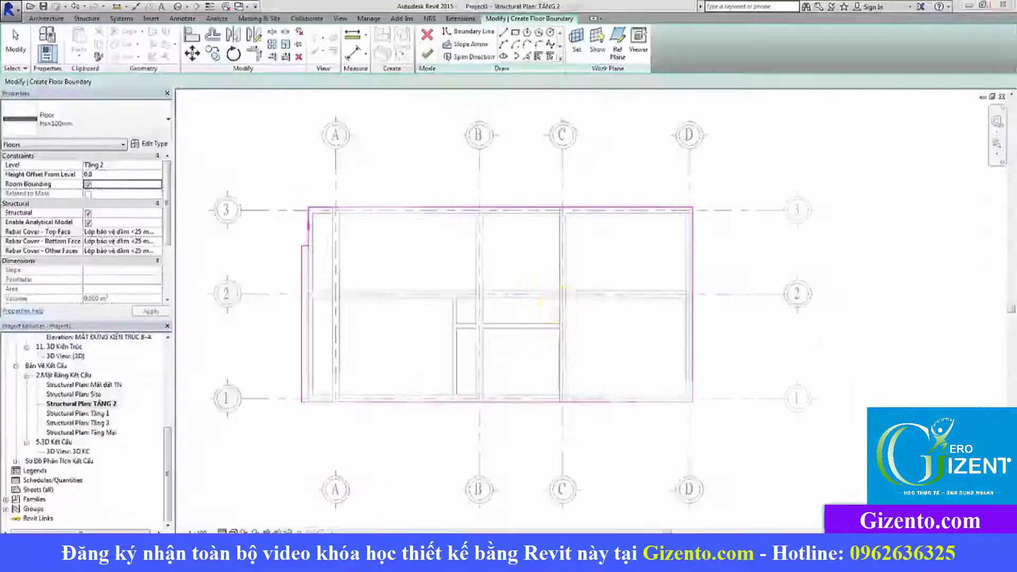
scroll(560, 335, down, 2)
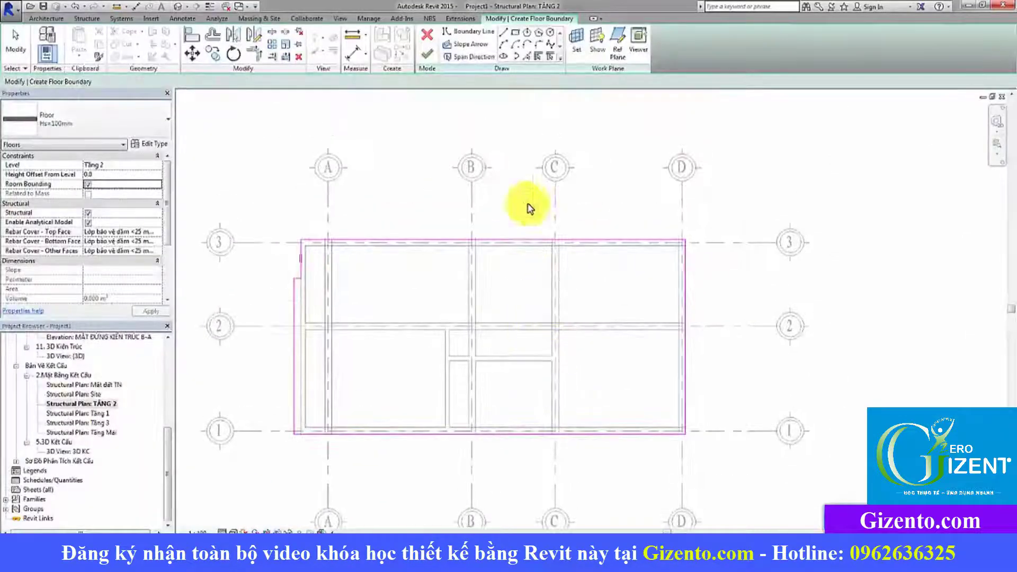
Step: Sketch a rectangular opening loop from grid B/3 to grid C/2
click(515, 34)
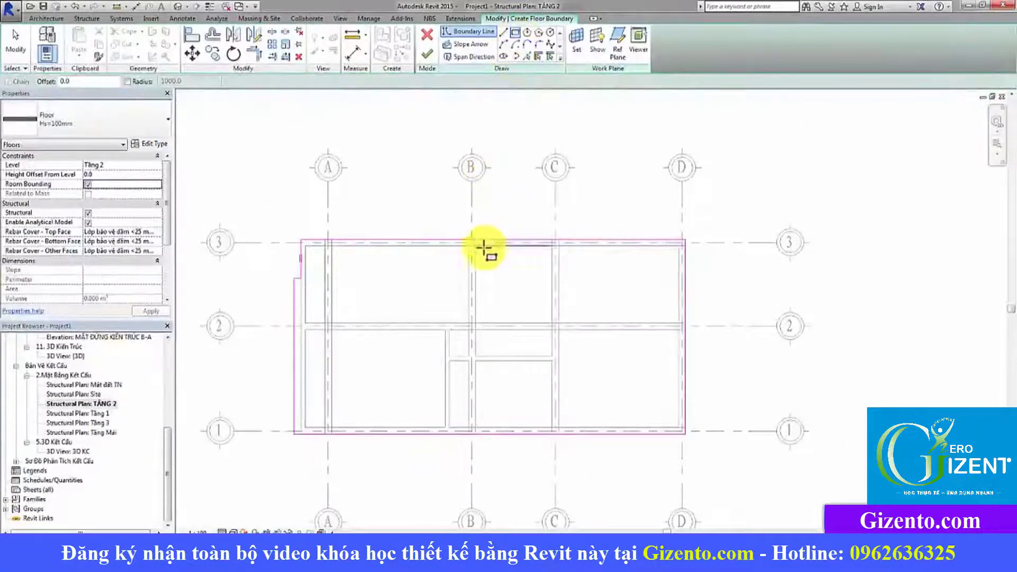
click(476, 249)
scroll(522, 290, up, 1)
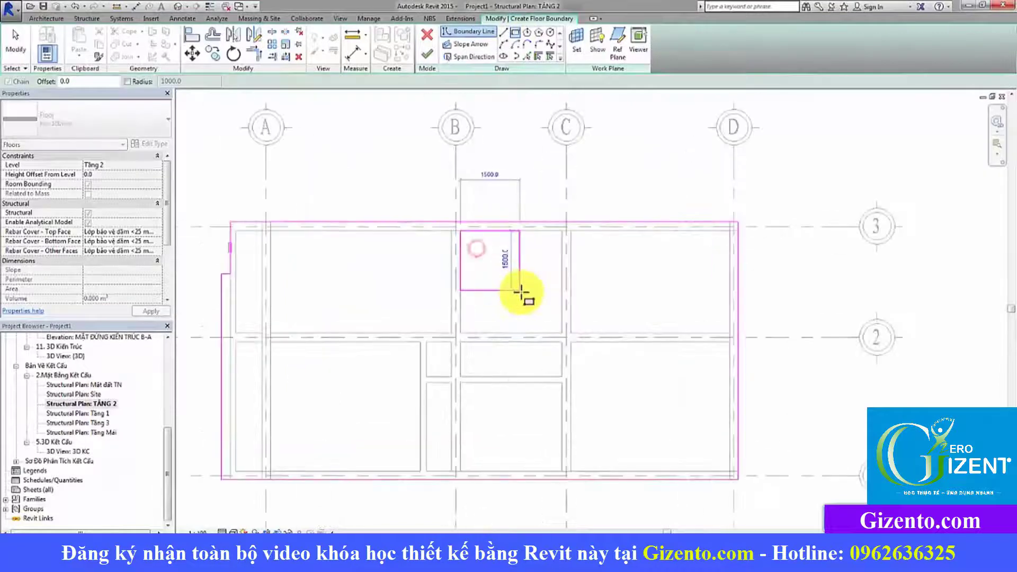
click(562, 331)
key(Escape)
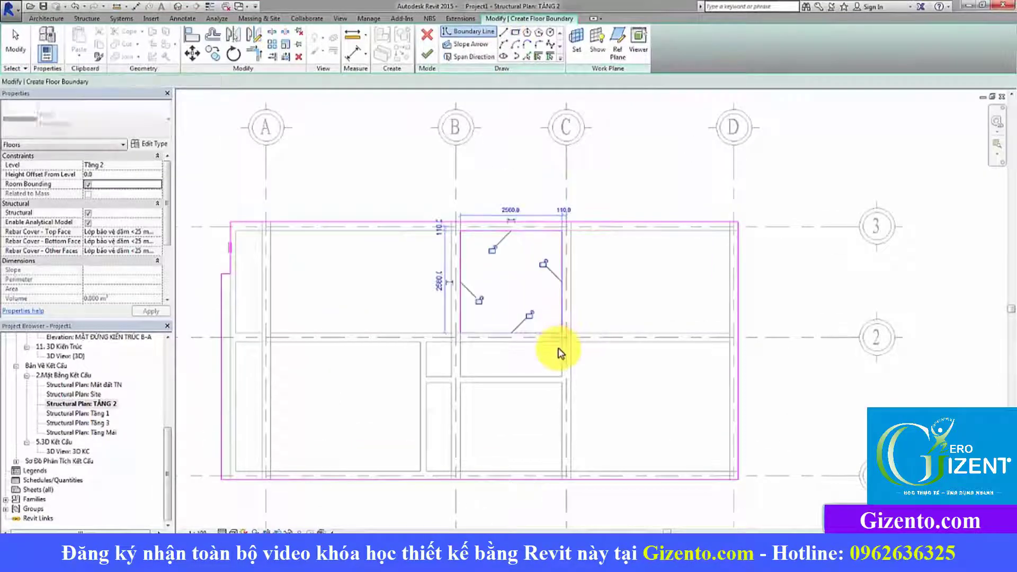
key(Escape)
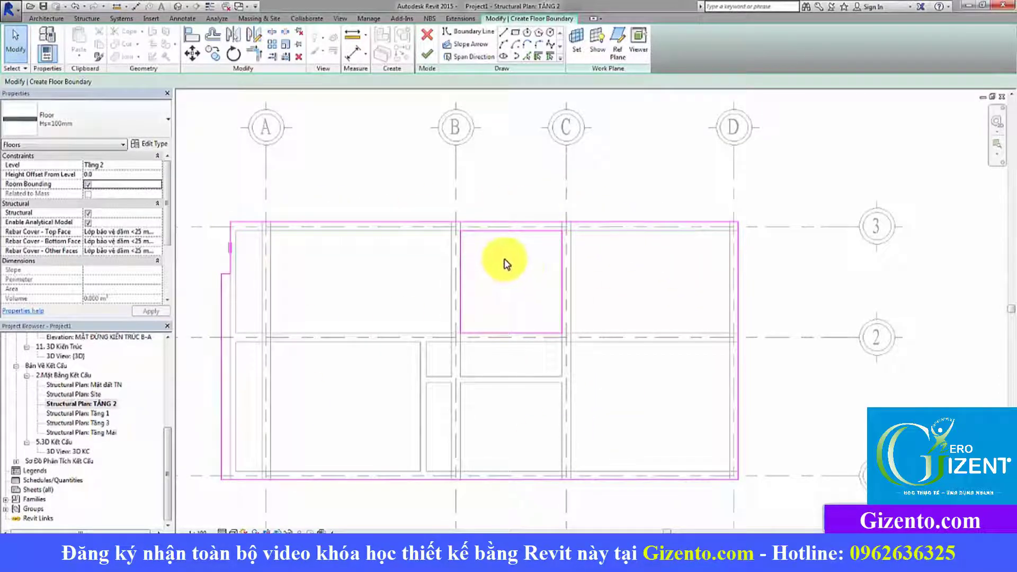
ctrl+scroll(533, 318, down, 1)
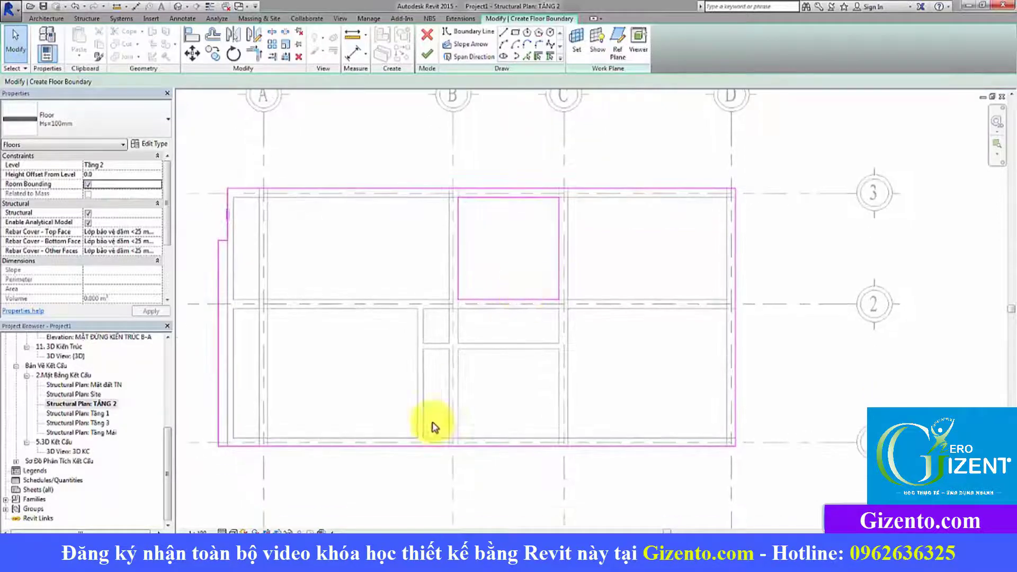
Step: Sketch a second rectangular opening loop from grid B/1 to grid C/2, after checking the PDF
click(99, 553)
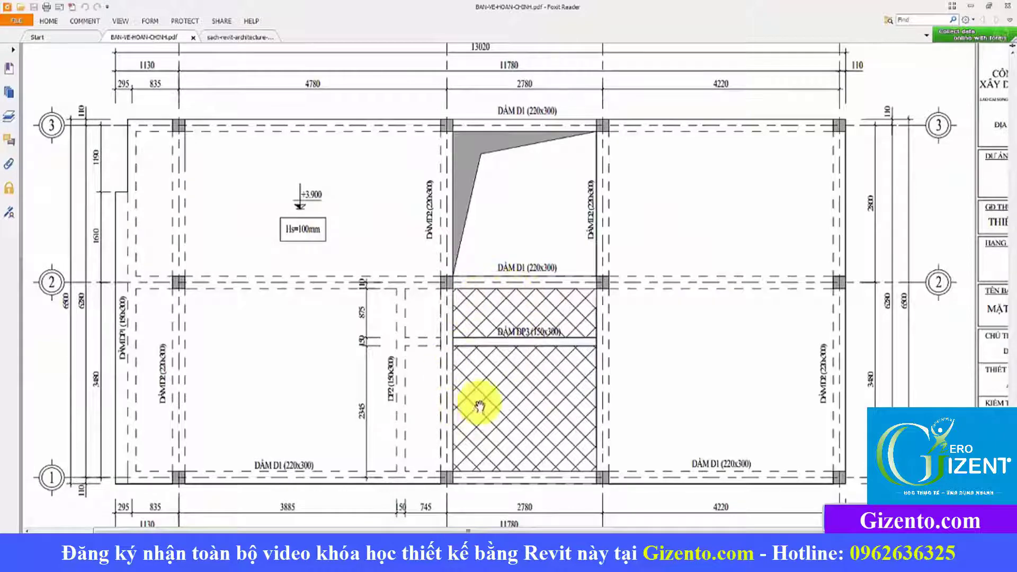
click(99, 553)
middle_drag(504, 363, 504, 386)
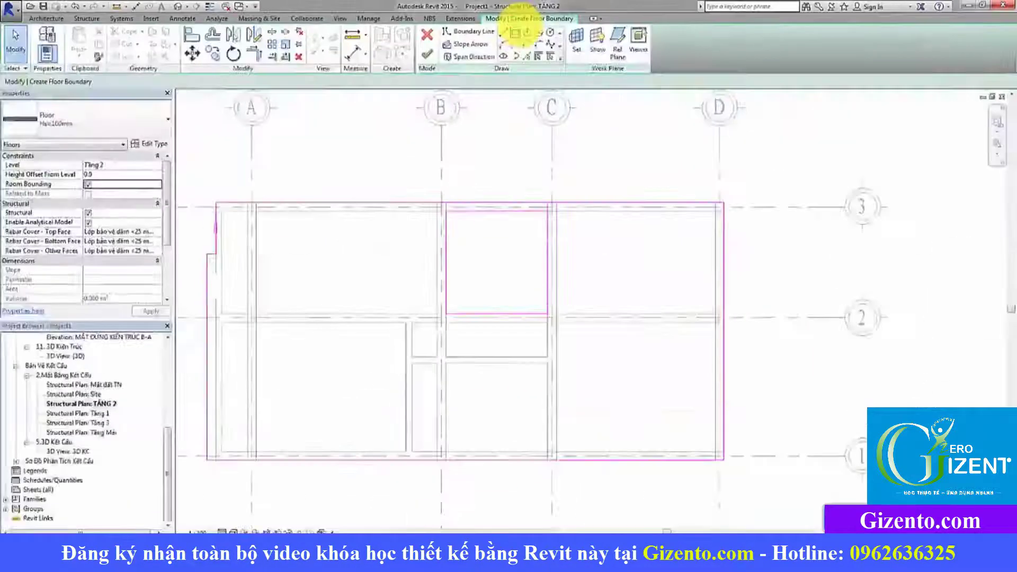
click(515, 32)
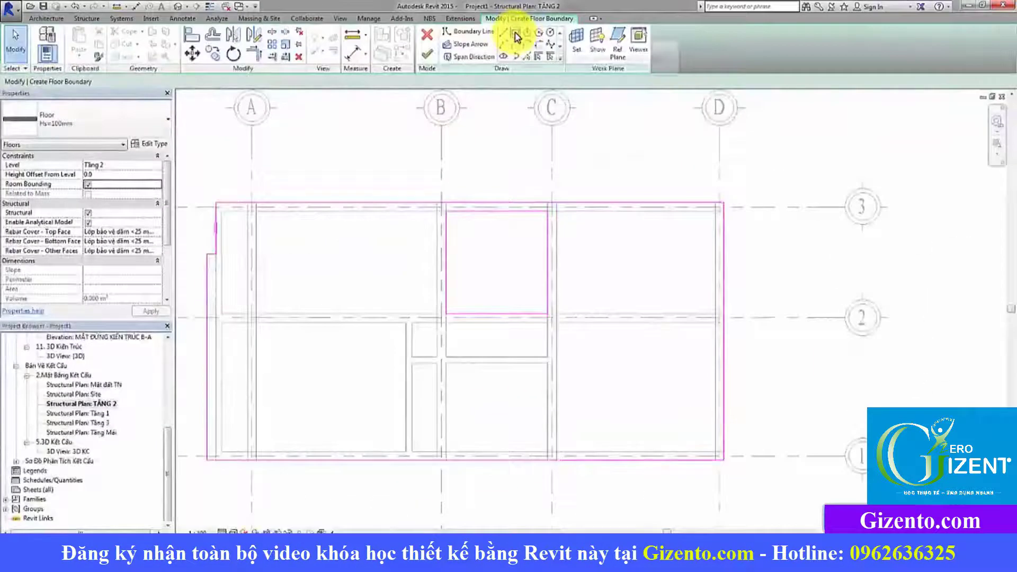
click(515, 31)
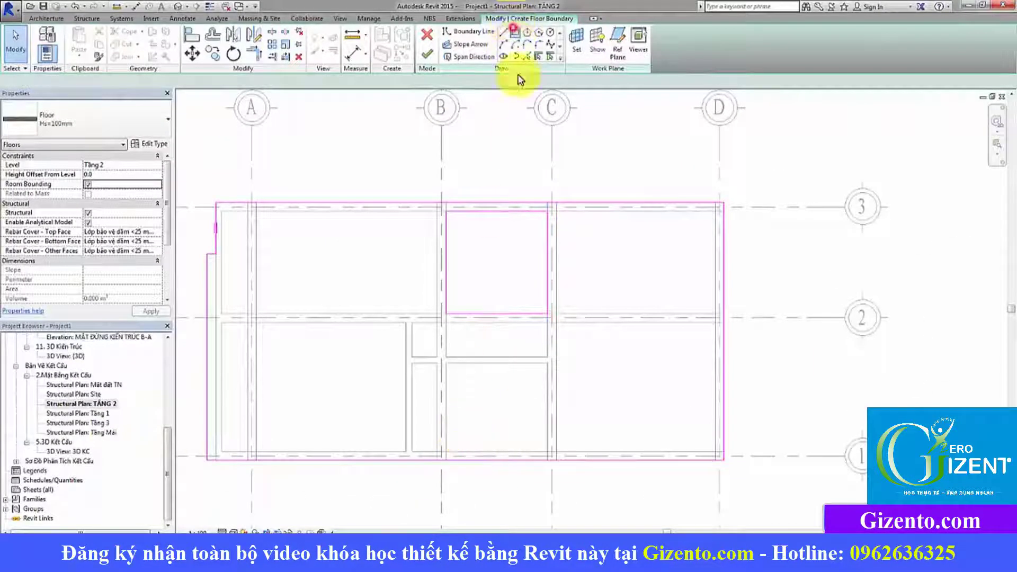
click(447, 451)
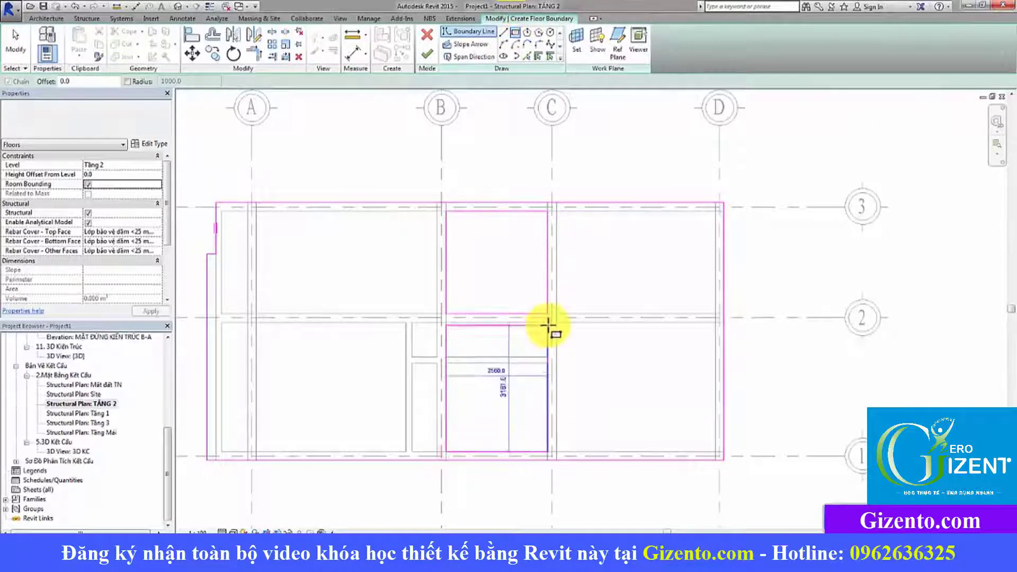
click(548, 324)
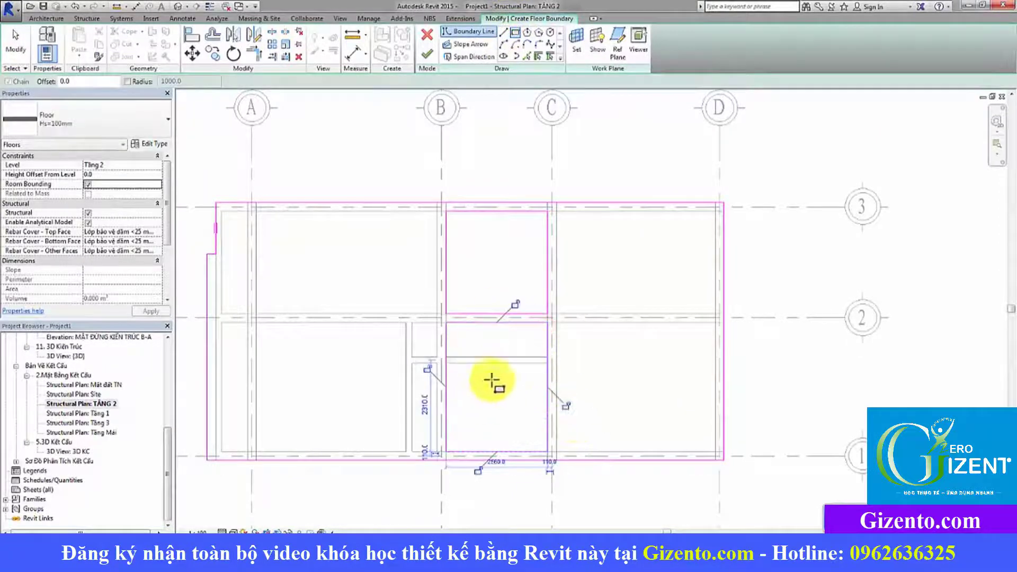
key(Escape)
key(Escape)
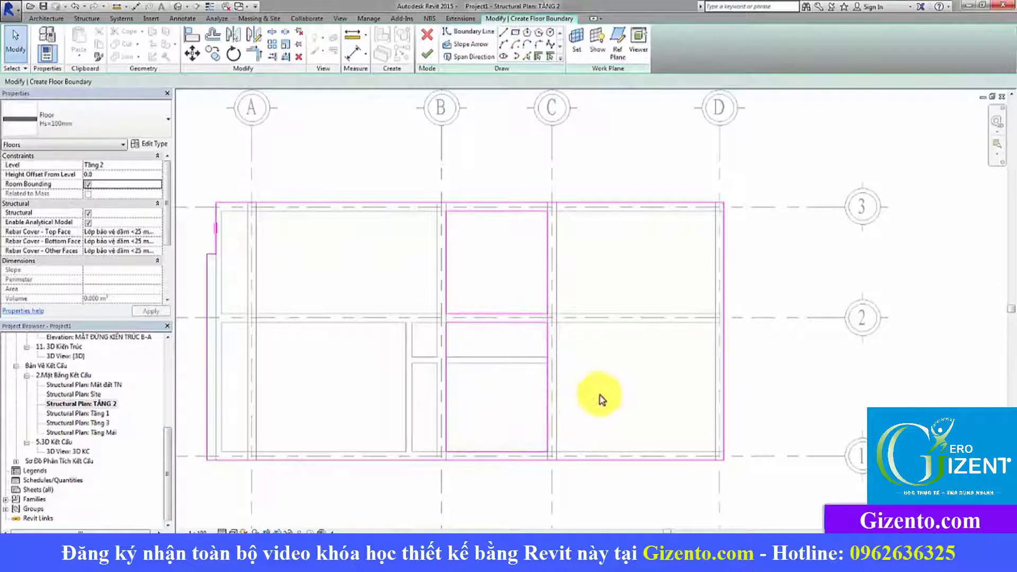
middle_drag(599, 400, 622, 391)
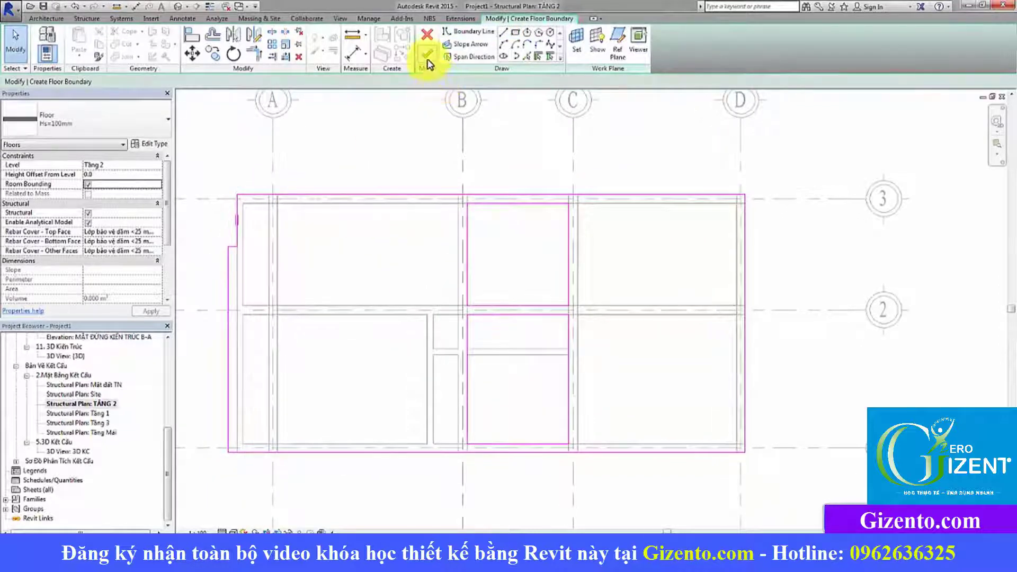
click(425, 55)
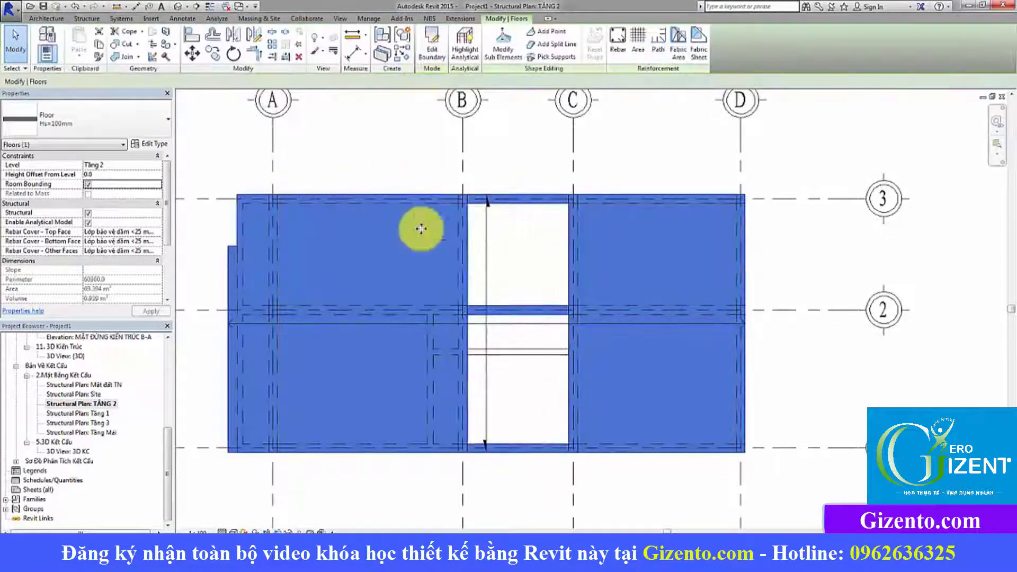
click(558, 159)
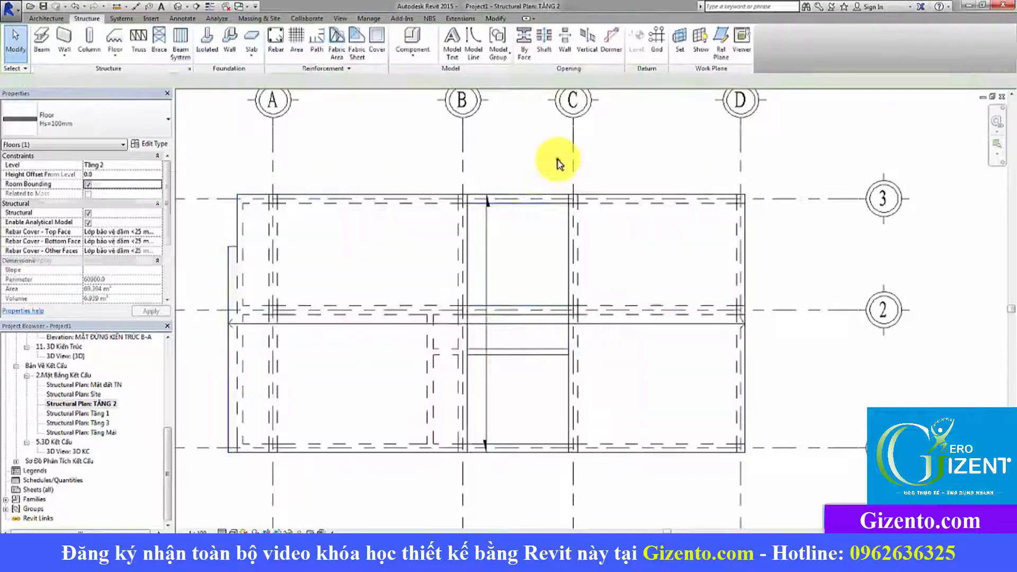
click(489, 276)
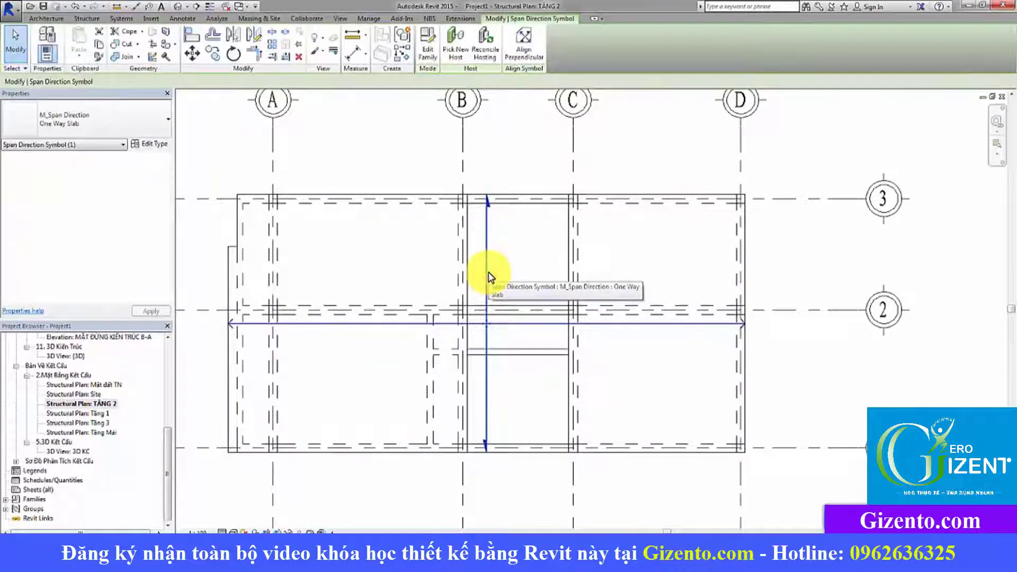
key(Delete)
middle_drag(513, 339, 529, 329)
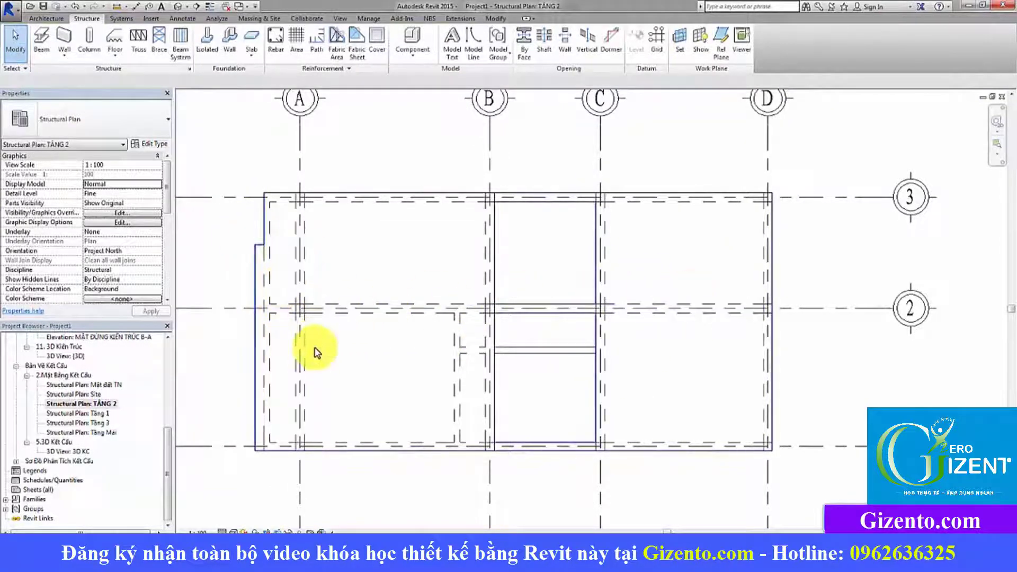
middle_drag(512, 369, 477, 358)
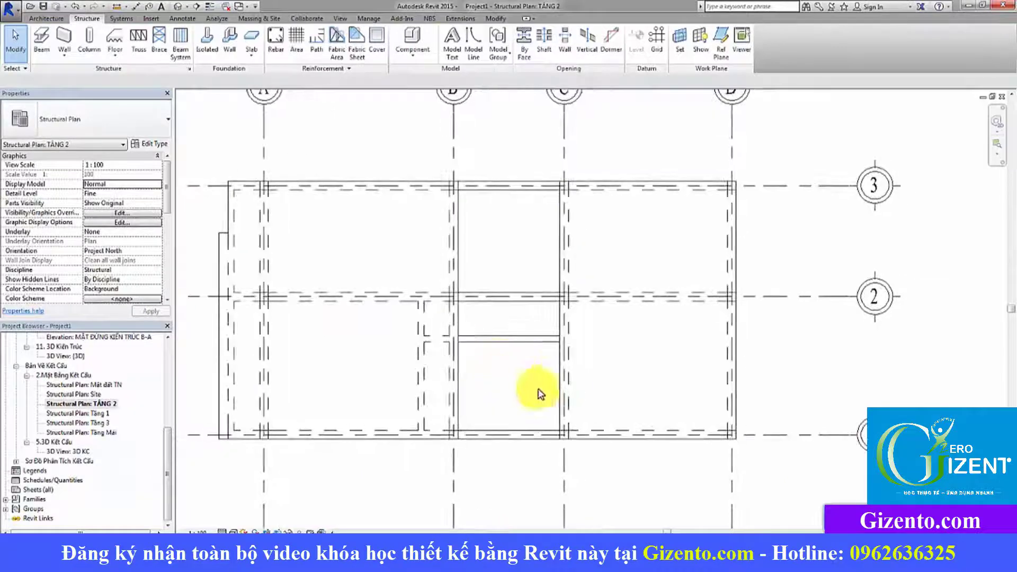
middle_drag(560, 360, 565, 354)
key(alt+Tab)
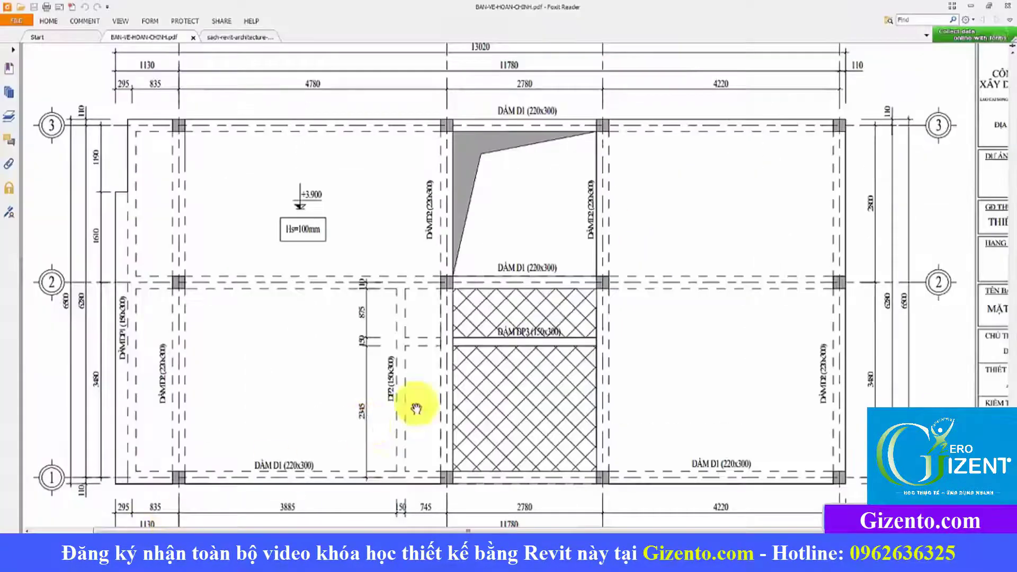
drag(420, 386, 455, 204)
ctrl+scroll(541, 377, up, 1)
scroll(542, 377, down, 1)
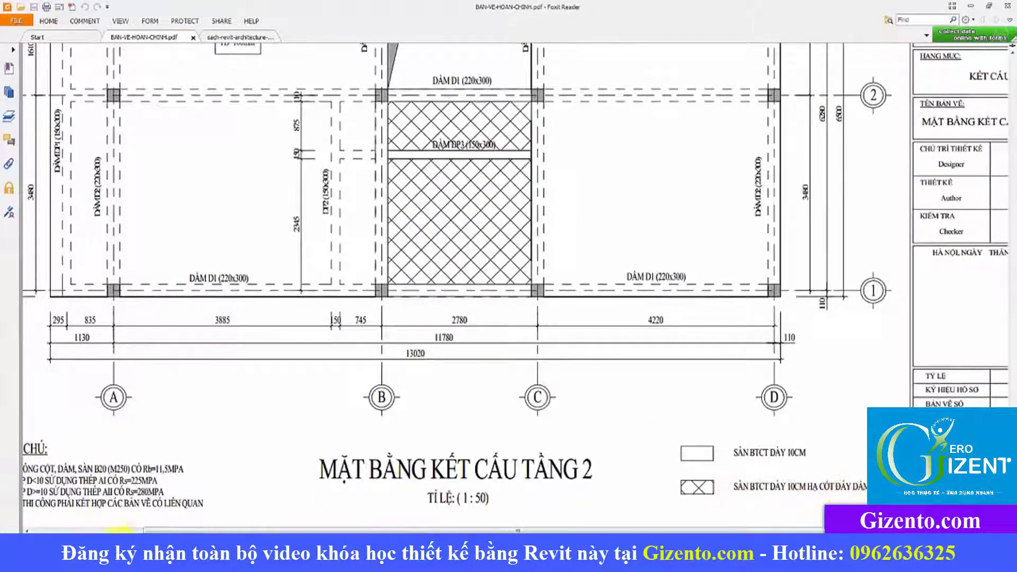
key(alt+Tab)
scroll(509, 391, up, 2)
scroll(443, 398, up, 2)
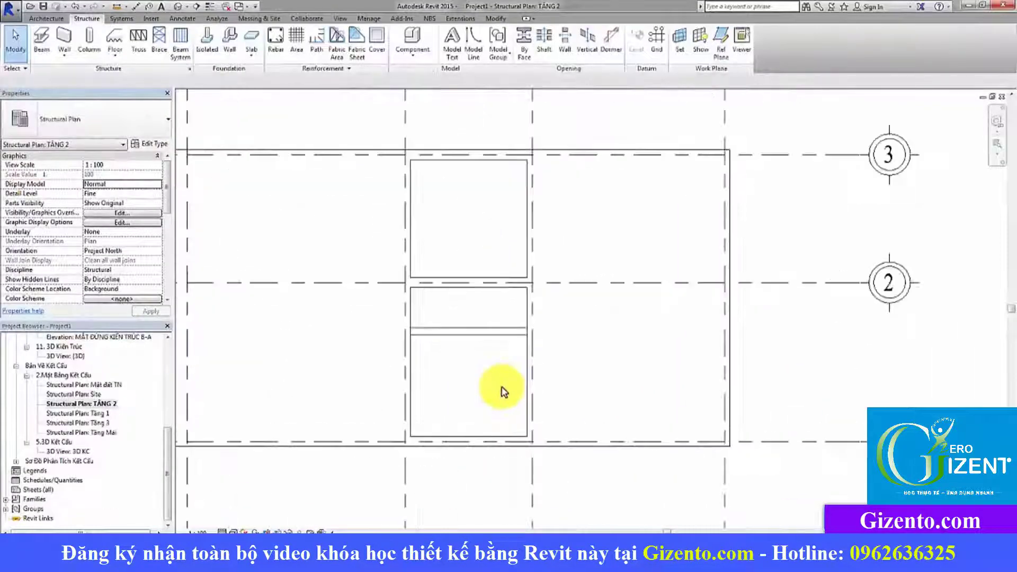
middle_drag(469, 392, 524, 396)
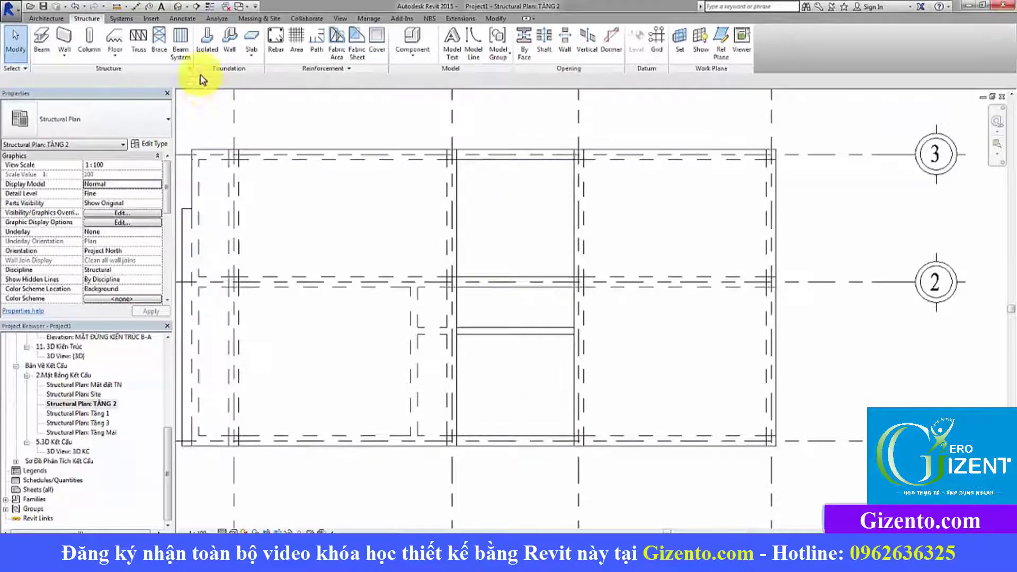
Step: Start a Floor: Structural sketch of type Hs=100mm using the Rectangle draw tool
click(116, 56)
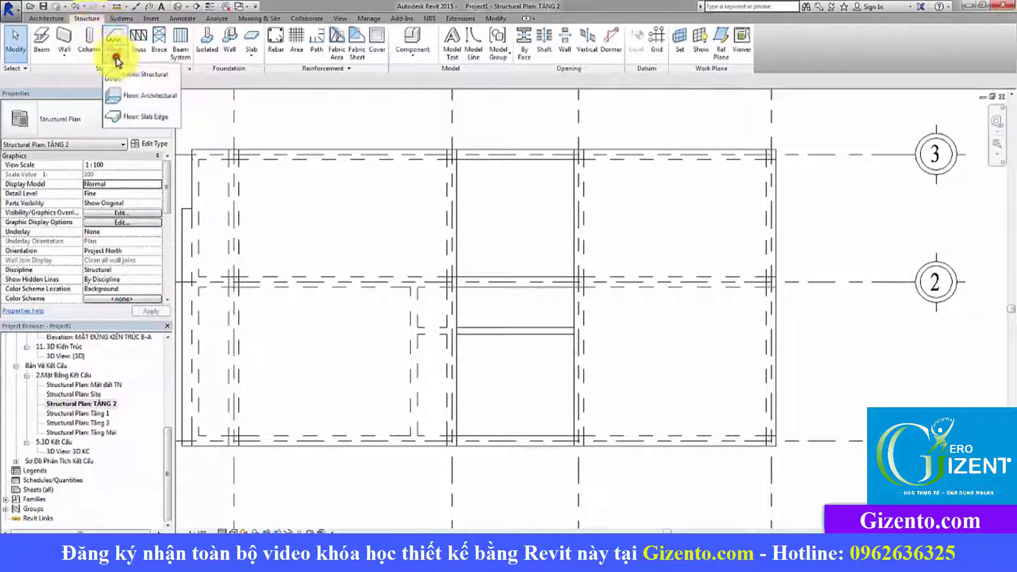
click(141, 76)
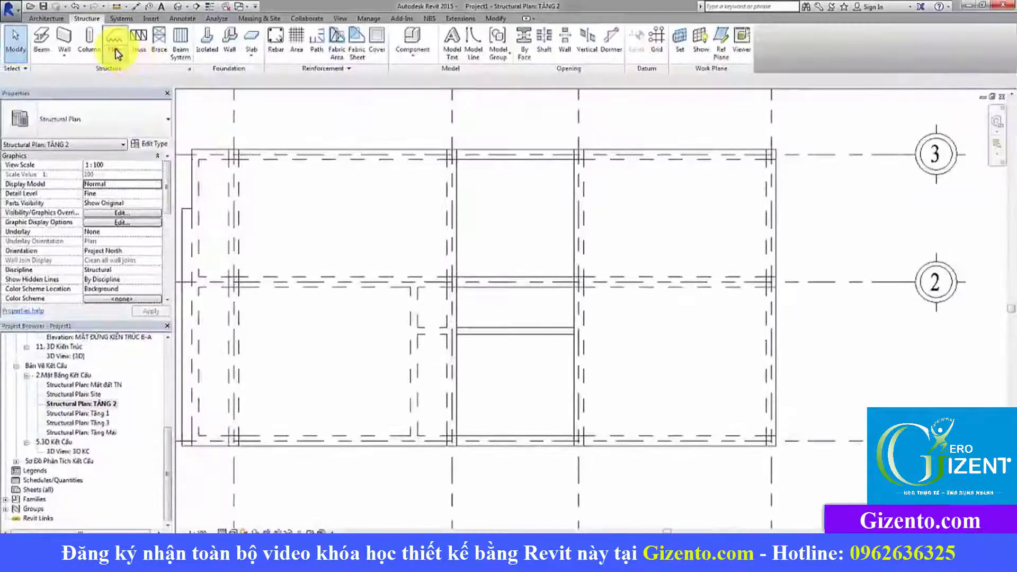
click(117, 58)
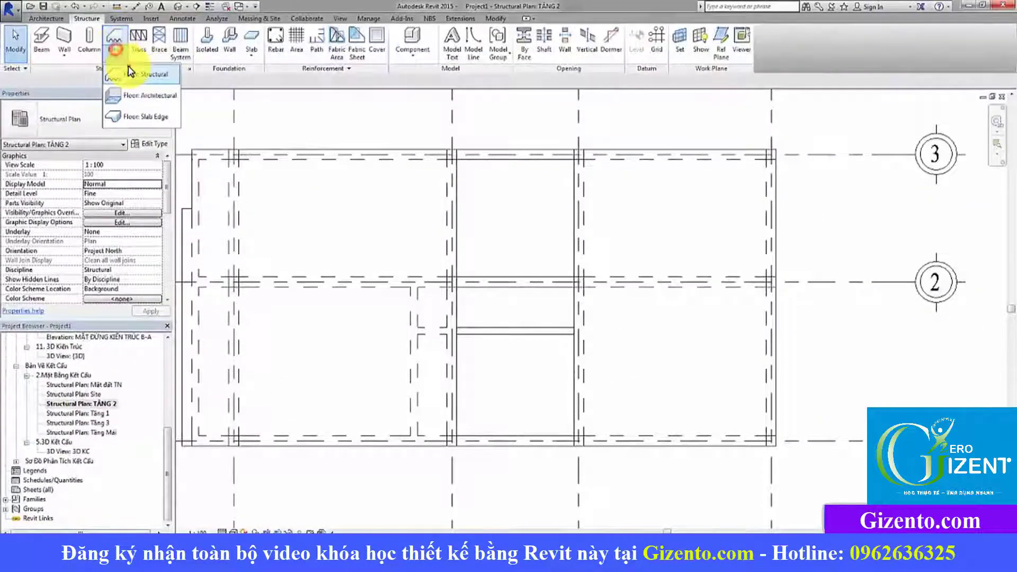
click(137, 79)
click(82, 127)
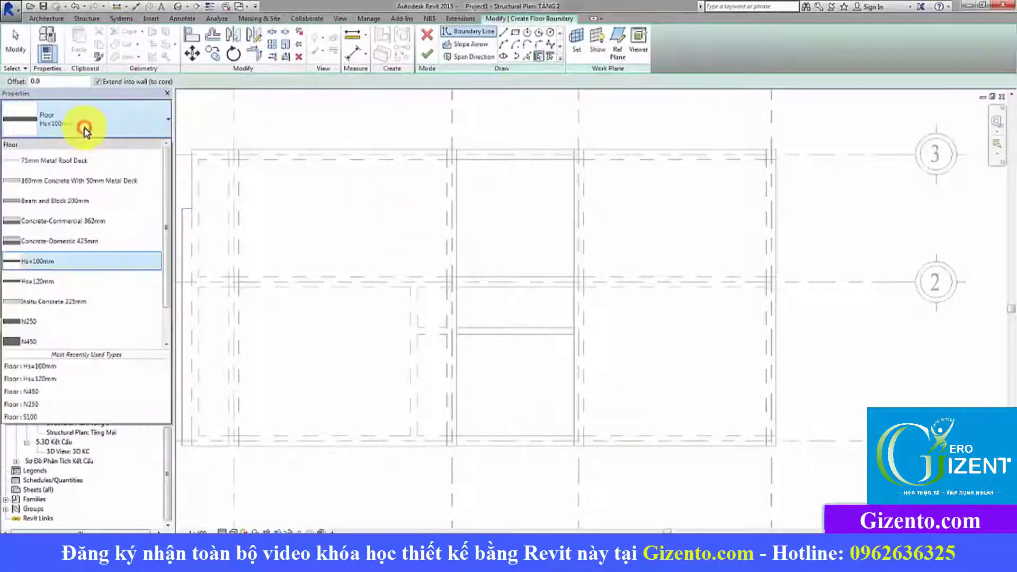
click(45, 265)
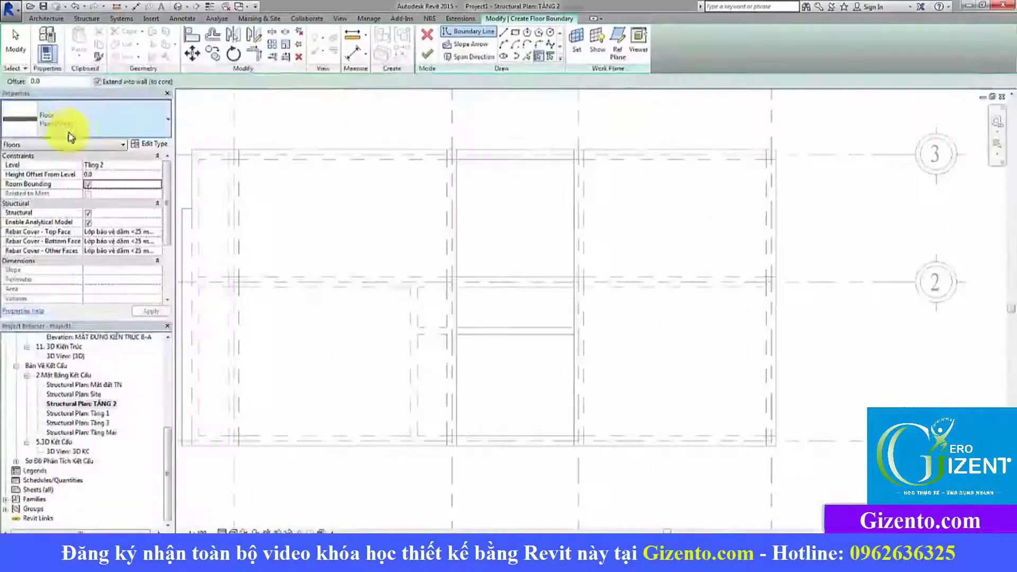
click(515, 33)
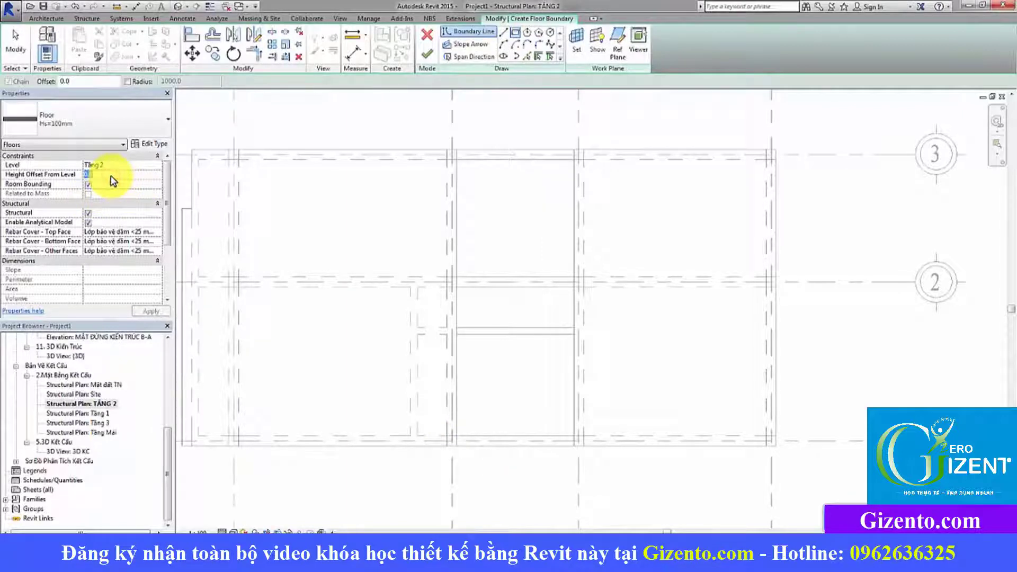
Step: Create the Hs=100mm floor at -200 mm offset, rectangle from grid B/1 to C/2
click(151, 312)
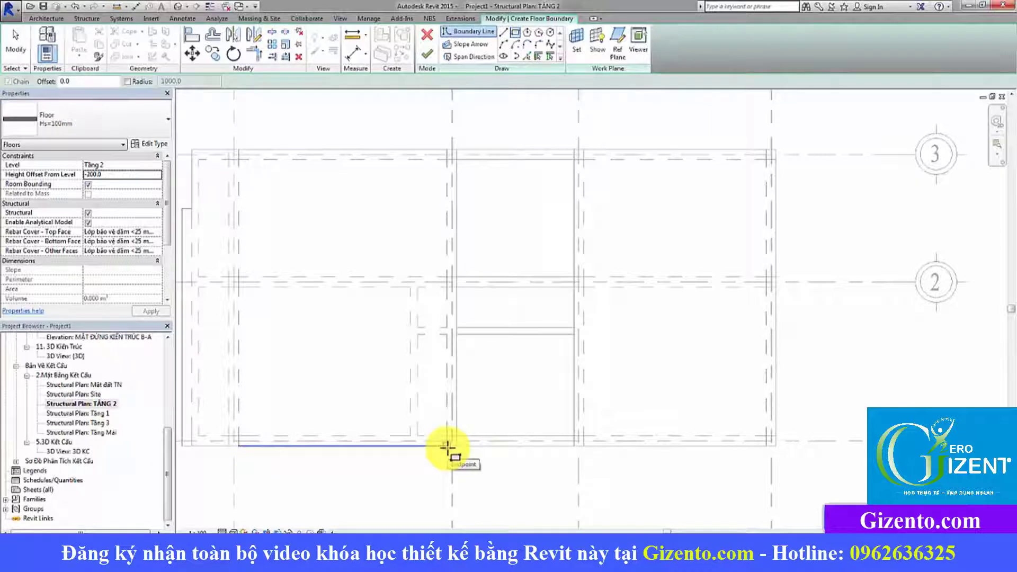
click(446, 447)
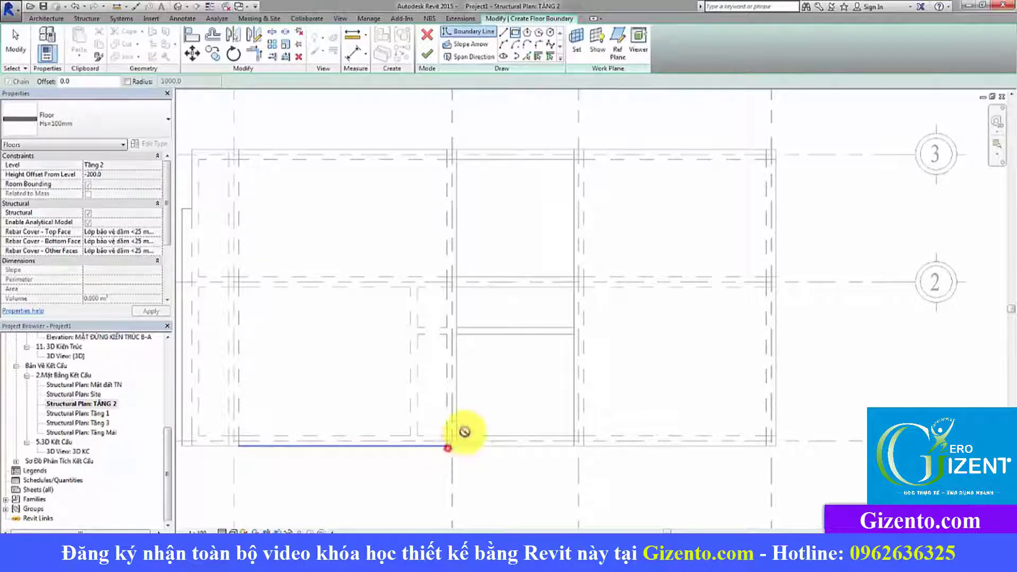
click(586, 278)
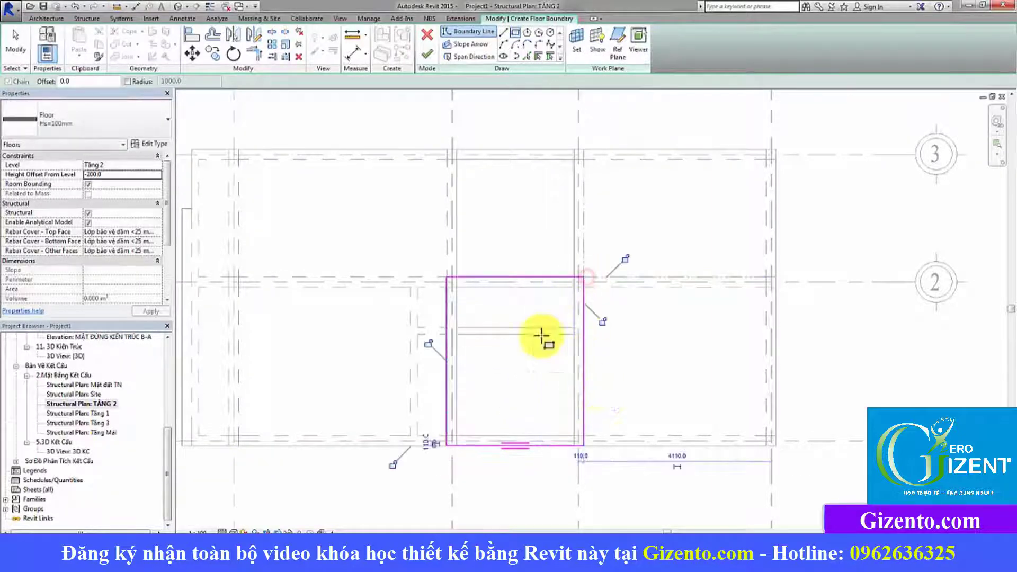
click(431, 64)
click(818, 348)
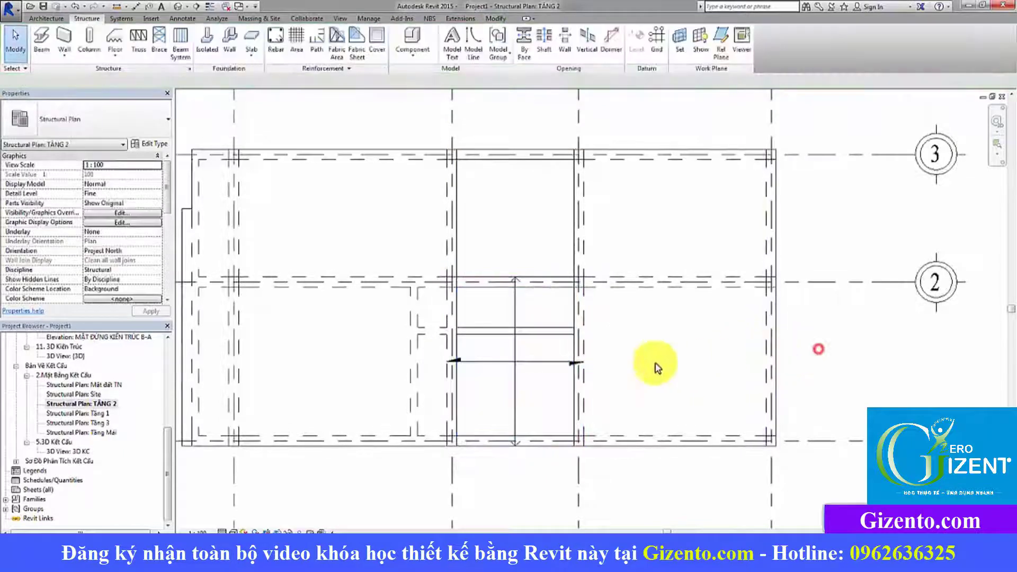
click(536, 357)
key(Escape)
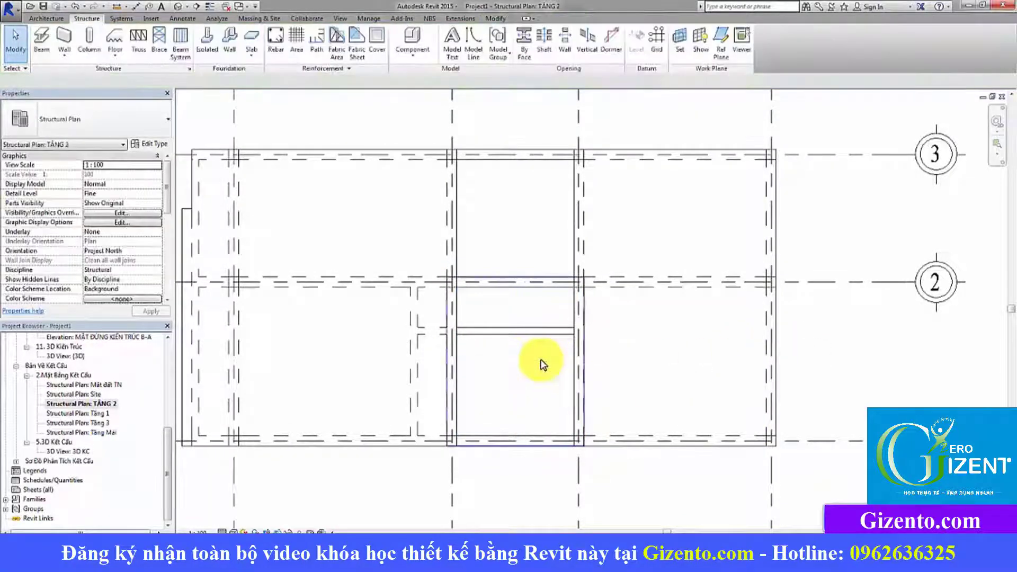
scroll(590, 352, down, 3)
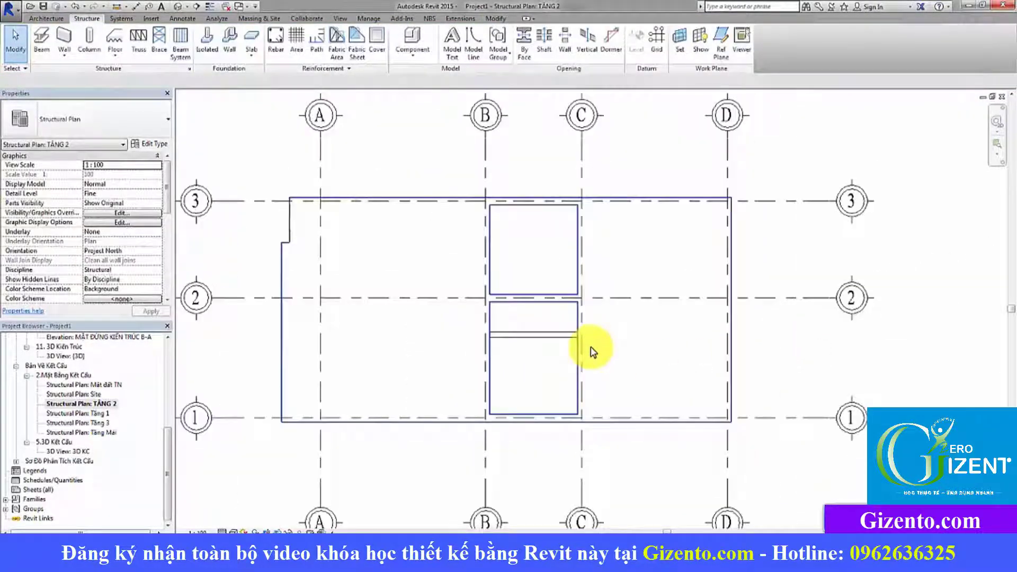
click(78, 452)
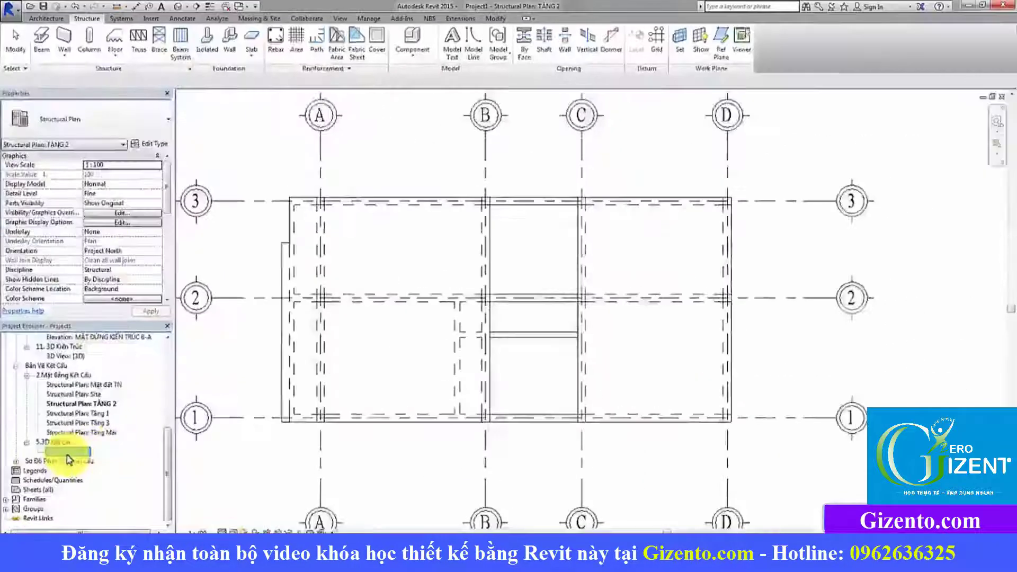
double_click(69, 451)
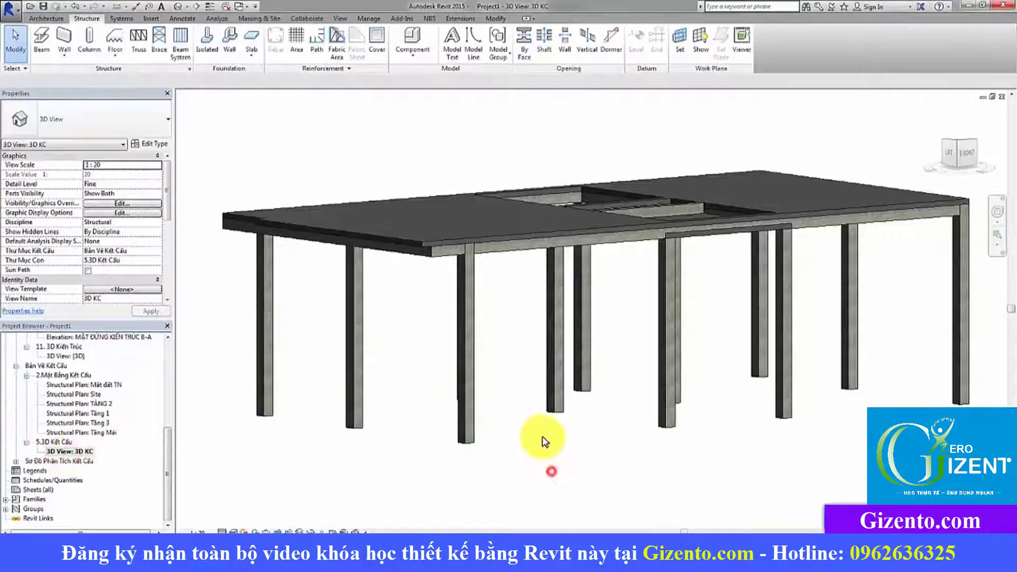
scroll(538, 433, down, 3)
mouse_move(680, 366)
shift+middle_down()
mouse_move(681, 351)
mouse_move(662, 408)
mouse_move(476, 404)
mouse_move(645, 413)
mouse_move(803, 405)
mouse_move(445, 418)
mouse_move(835, 404)
mouse_move(401, 417)
mouse_move(627, 418)
mouse_move(527, 476)
mouse_move(531, 377)
mouse_move(675, 322)
mouse_move(717, 404)
mouse_move(594, 418)
mouse_move(468, 359)
mouse_move(799, 343)
mouse_move(646, 390)
mouse_move(595, 370)
mouse_move(613, 331)
mouse_move(524, 360)
mouse_move(964, 311)
mouse_move(1003, 334)
mouse_move(635, 358)
mouse_move(476, 341)
mouse_move(504, 313)
mouse_move(461, 387)
mouse_move(498, 348)
mouse_move(529, 395)
mouse_move(517, 422)
mouse_move(512, 359)
shift+middle_up()
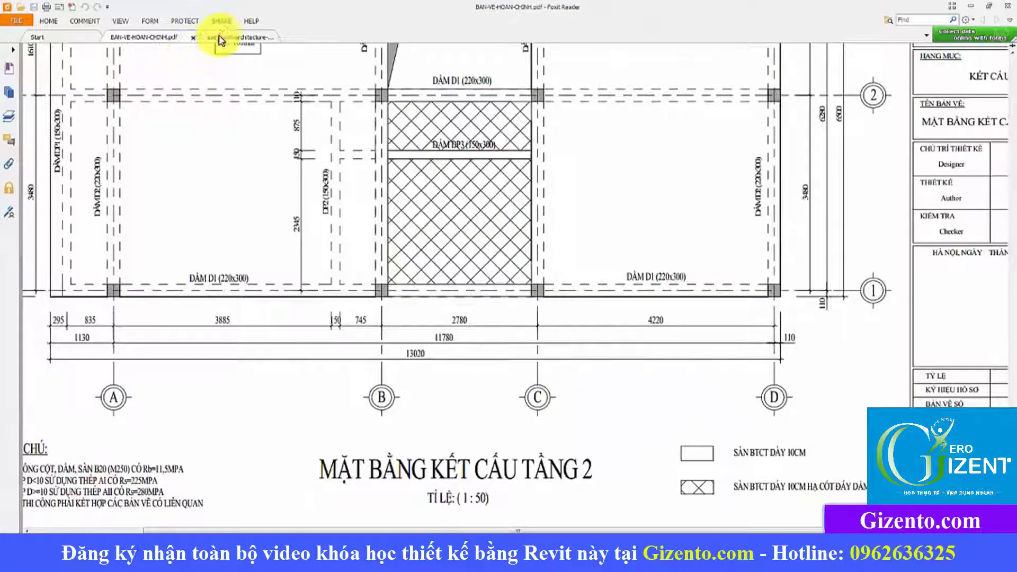
click(221, 36)
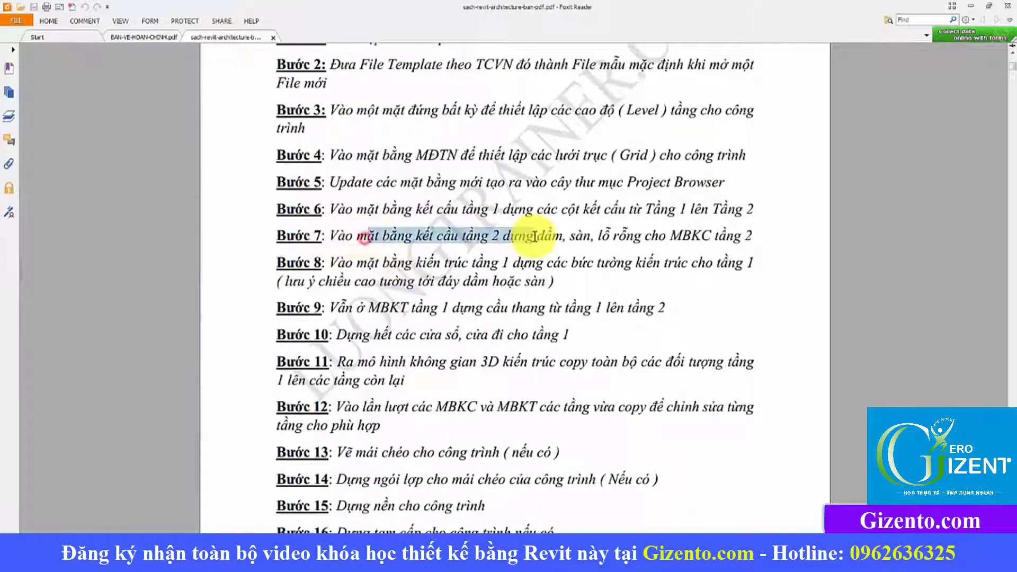
drag(702, 236, 752, 236)
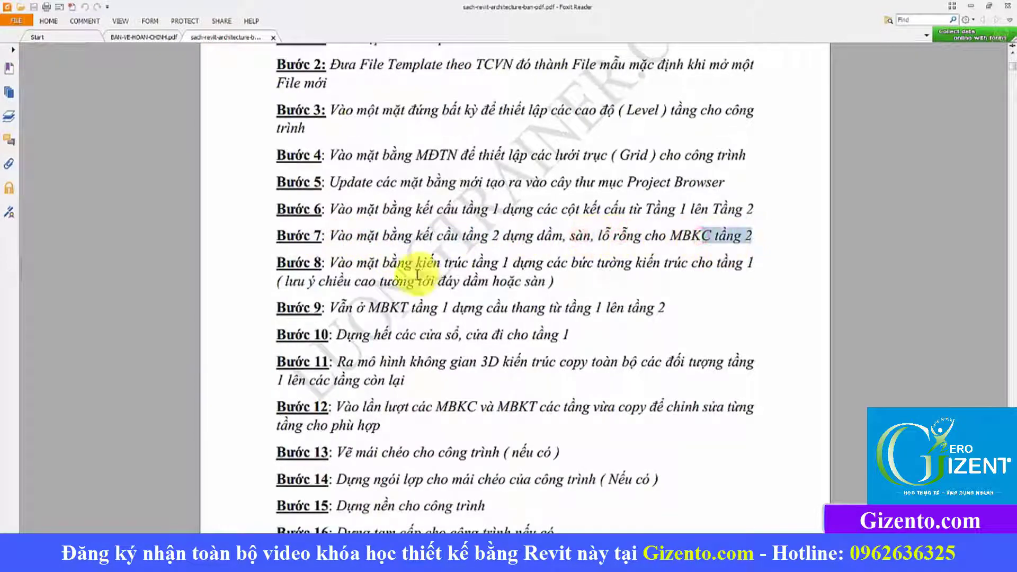
drag(368, 263, 724, 263)
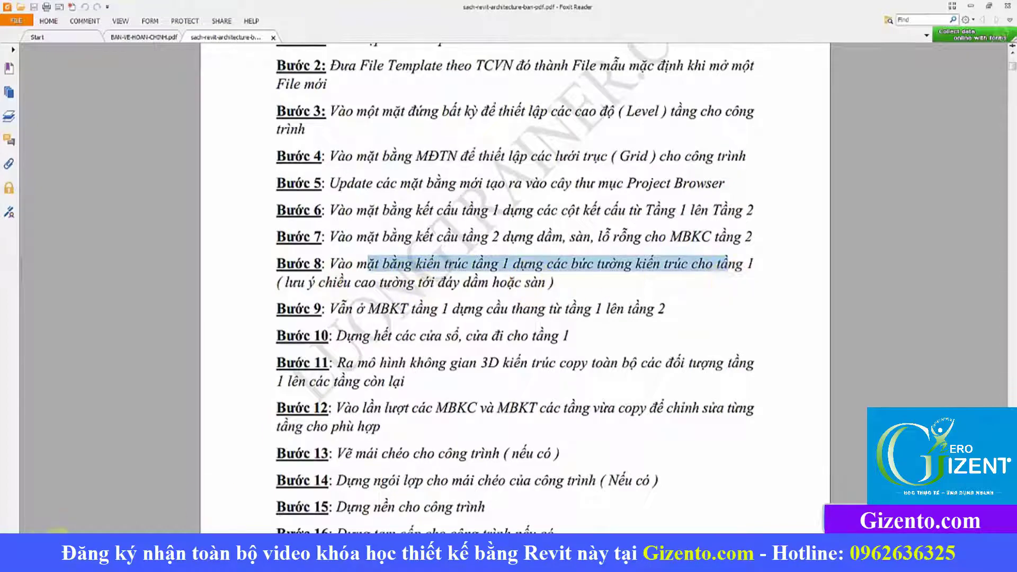
key(alt+Tab)
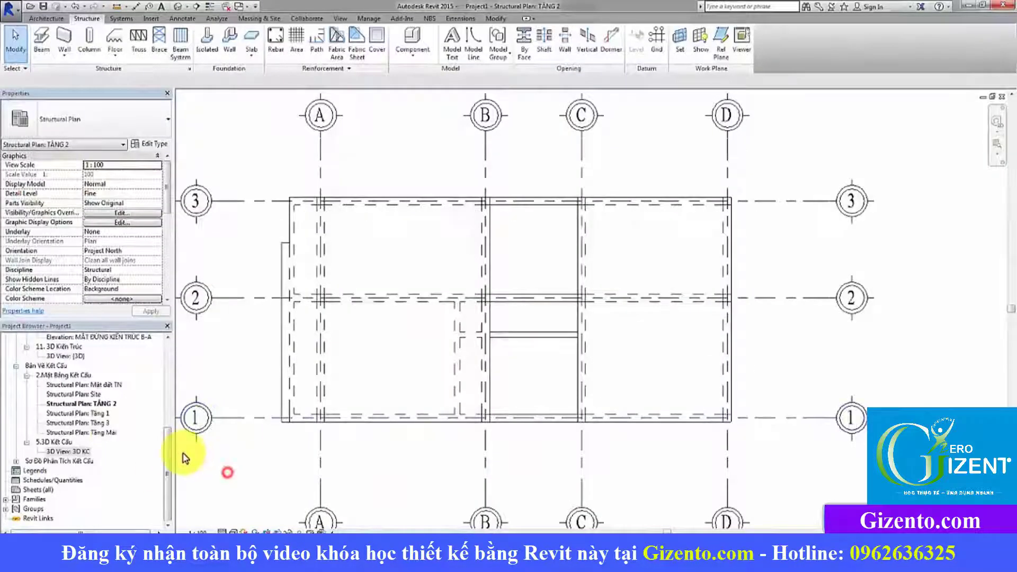
Step: Open the MẶT BẰNG KIẾN TRÚC TẦNG 1 floor plan and zoom in on its grid
drag(166, 450, 169, 375)
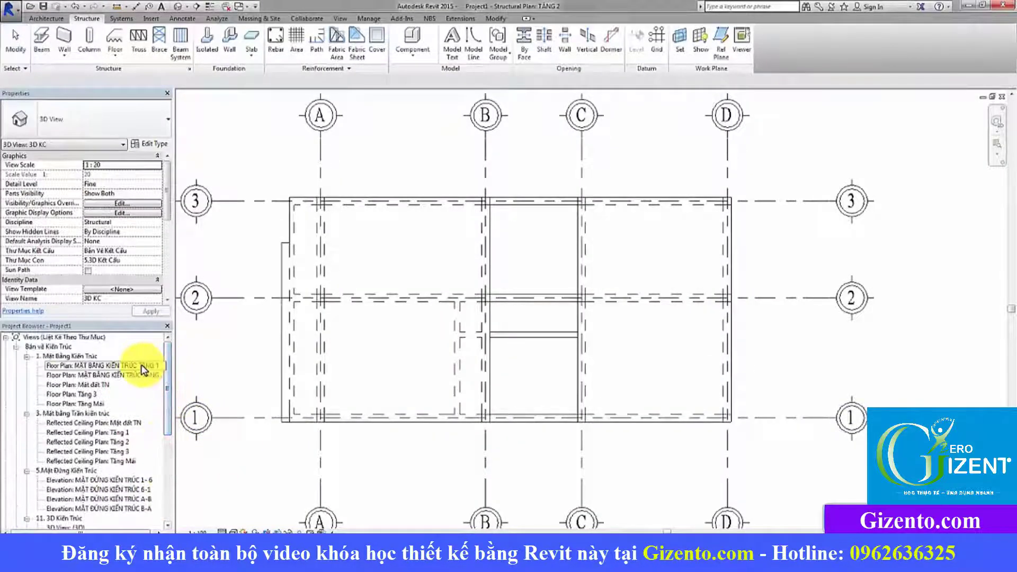
click(142, 367)
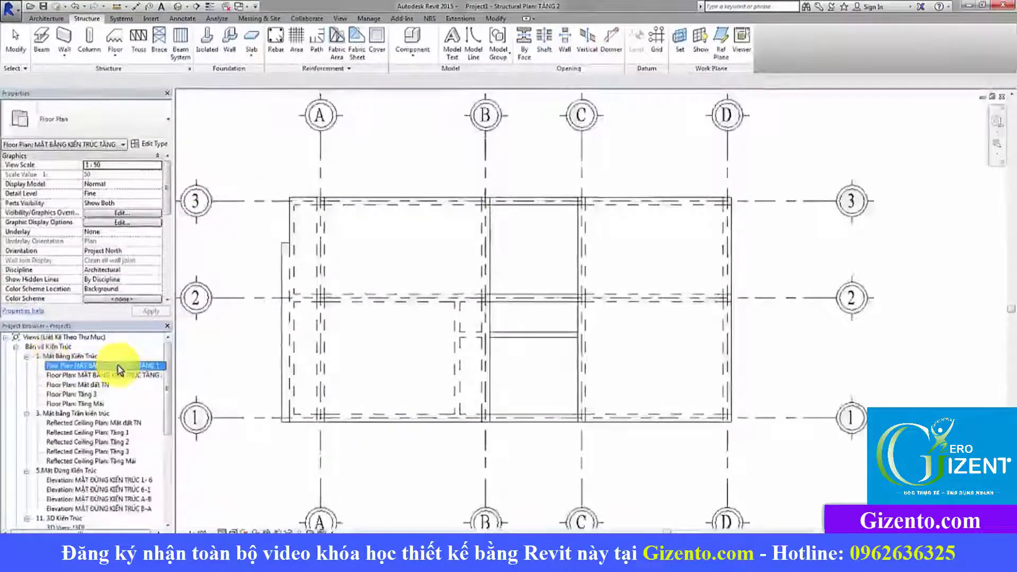
double_click(106, 365)
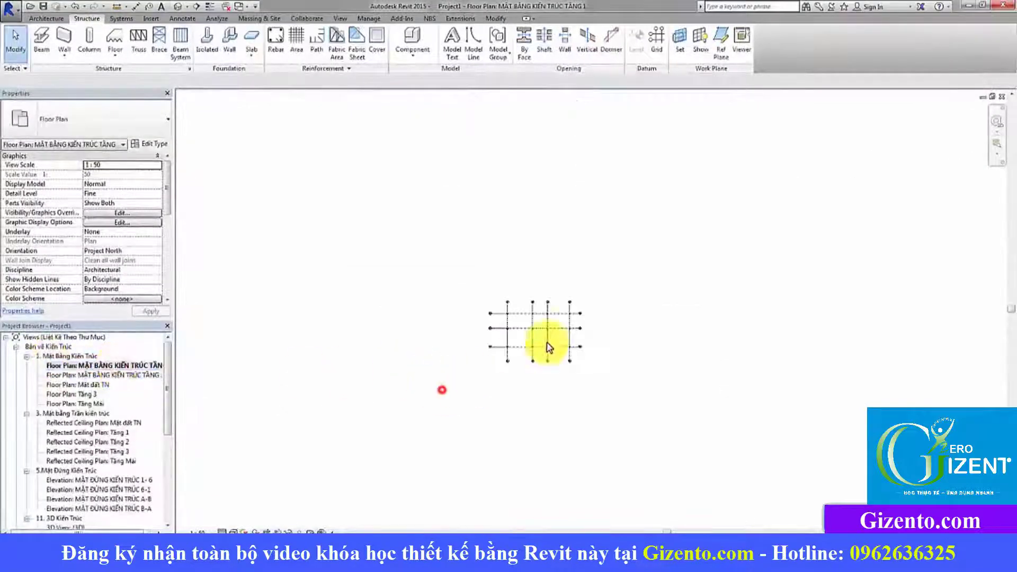
scroll(572, 329, up, 2)
scroll(580, 331, up, 2)
scroll(580, 332, up, 2)
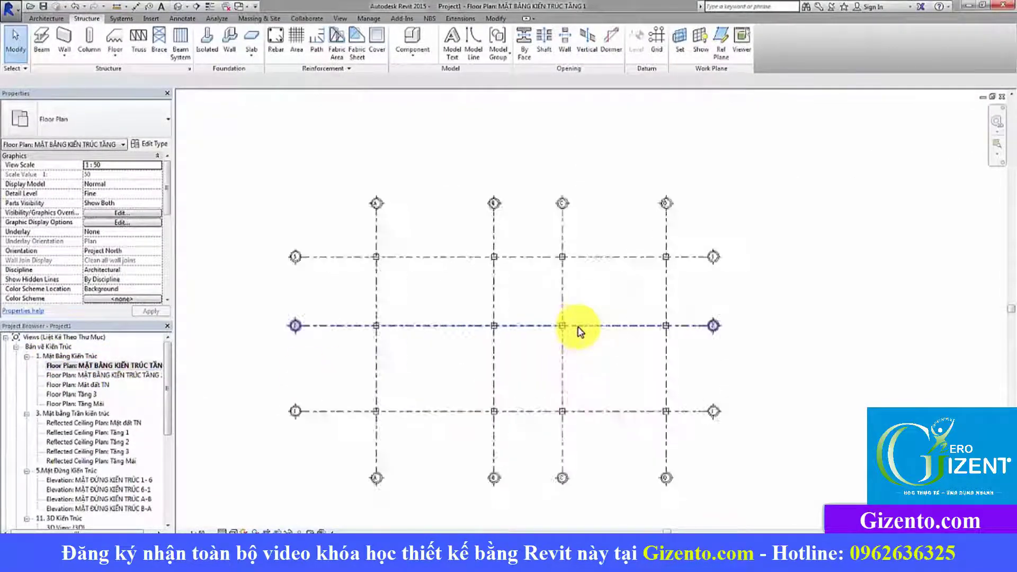
scroll(579, 330, up, 2)
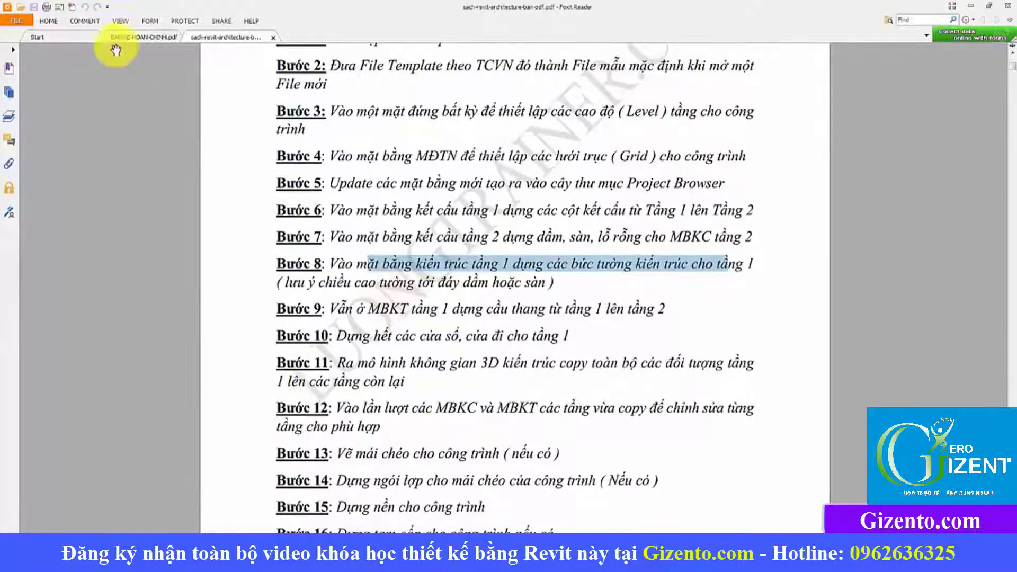
click(130, 38)
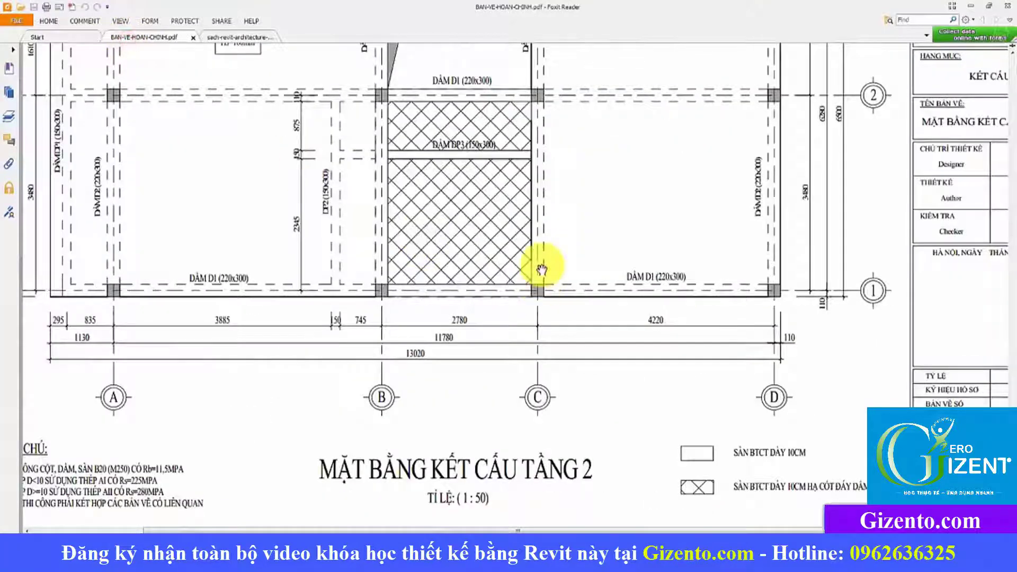
Step: Scroll BAN-VE-HOAN-CHINH.pdf to the MẶT BẰNG KIẾN TRÚC T1 page showing GARA and PHÒNG KHÁCH
ctrl+scroll(542, 269, down, 2)
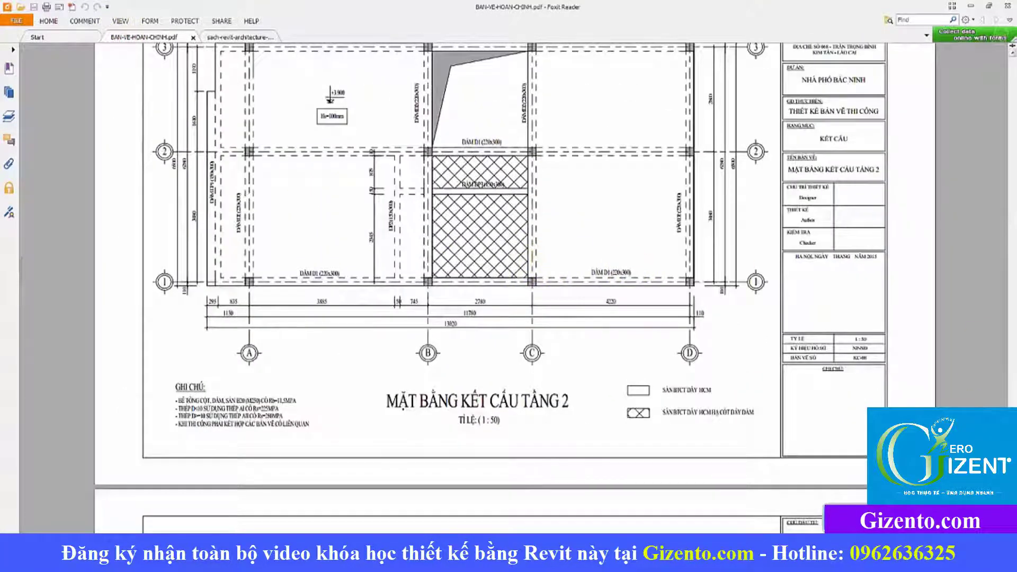
drag(1013, 228, 1014, 139)
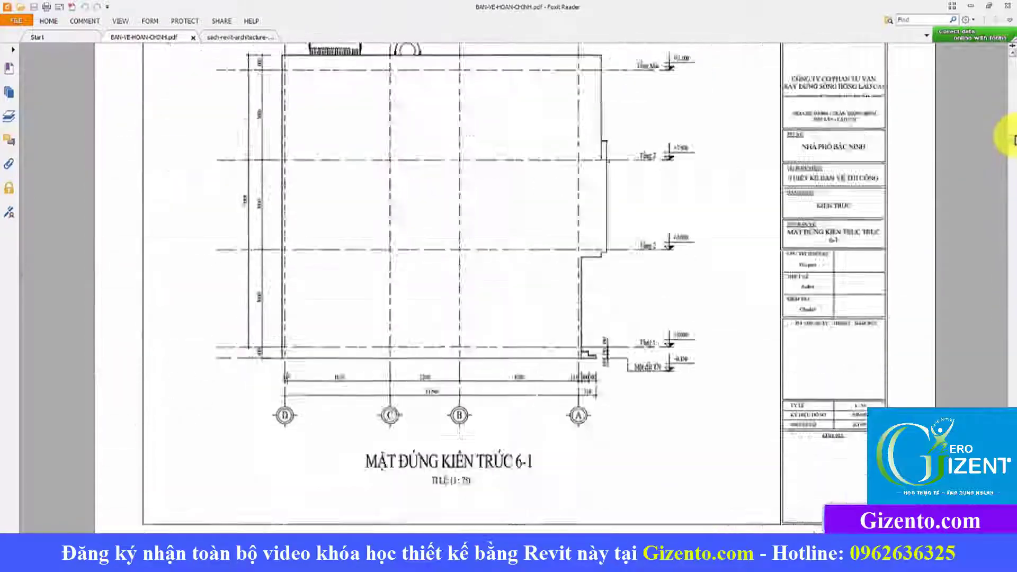
drag(1013, 139, 1013, 103)
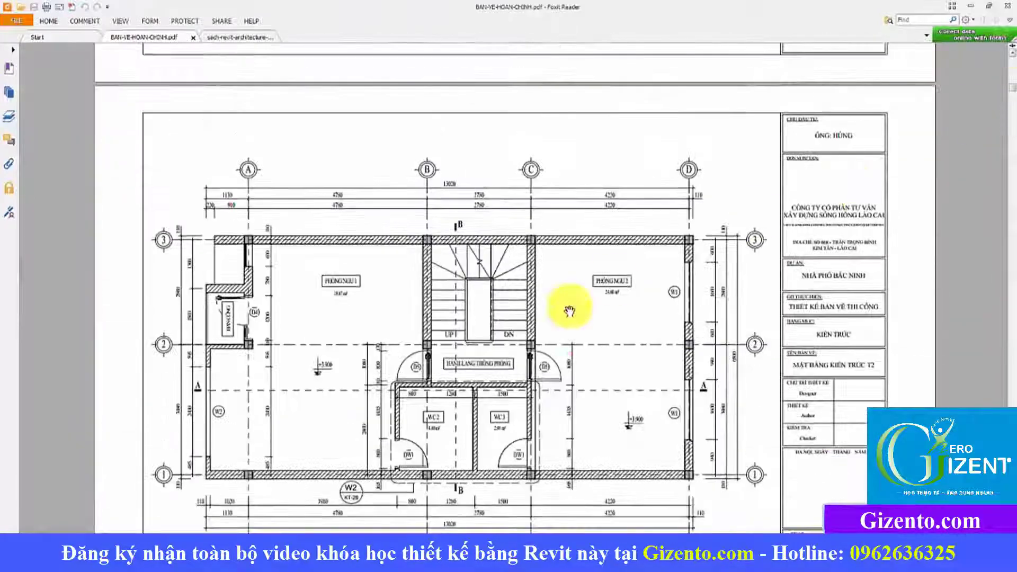
scroll(569, 311, down, 3)
scroll(590, 177, down, 5)
scroll(620, 336, down, 4)
scroll(613, 518, down, 2)
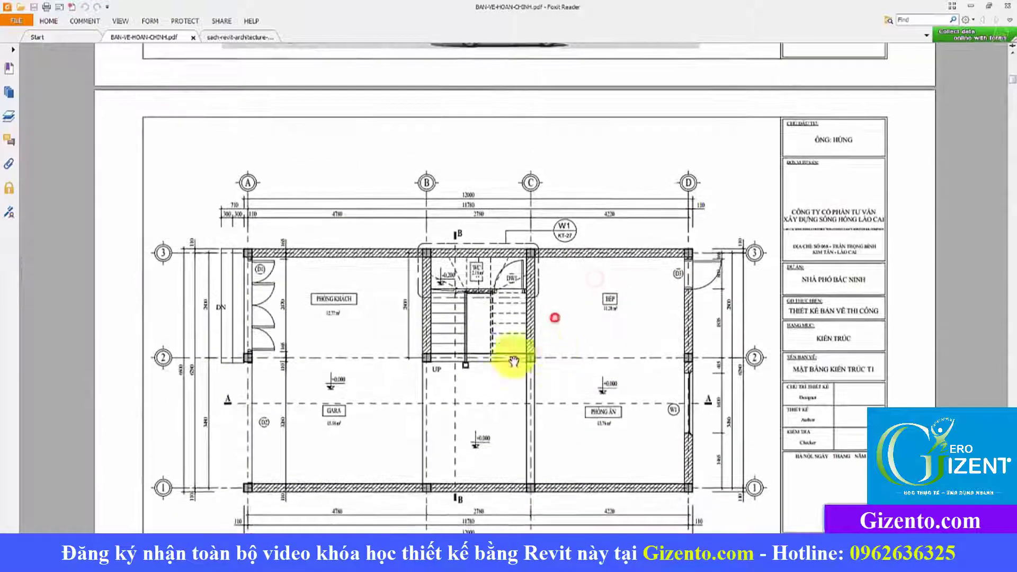
scroll(508, 352, down, 1)
scroll(511, 334, down, 1)
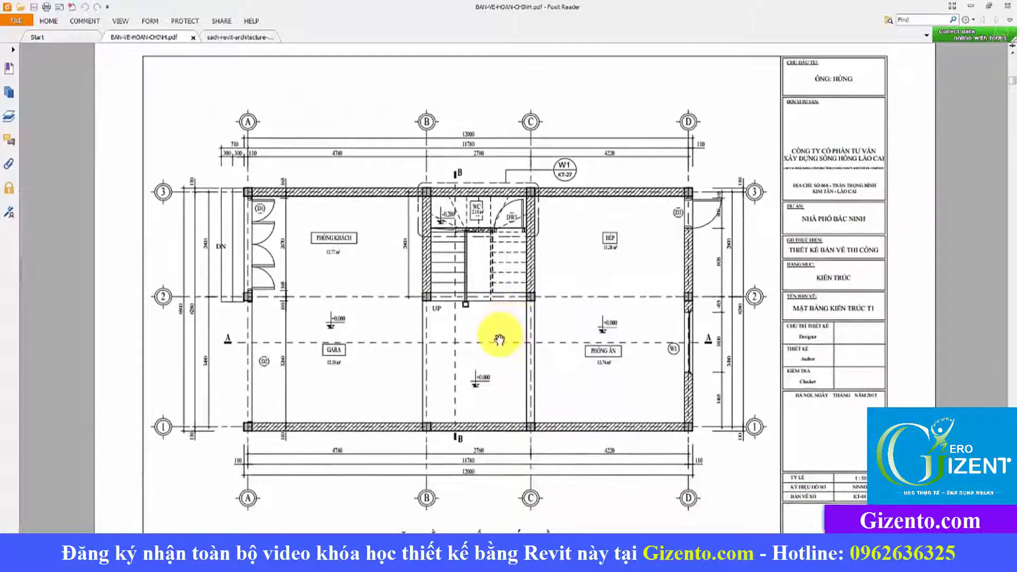
ctrl+scroll(499, 339, up, 1)
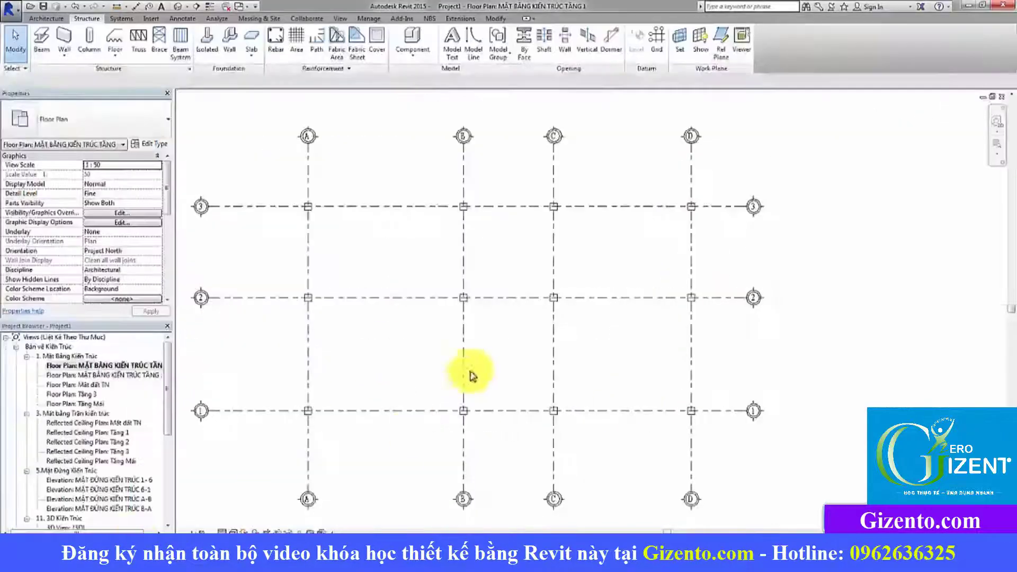
Step: Pan the Tầng 1 grid plan and start the Wall tool (WA), set to Curtain Wall 1 at 3300 mm
middle_drag(416, 369, 406, 358)
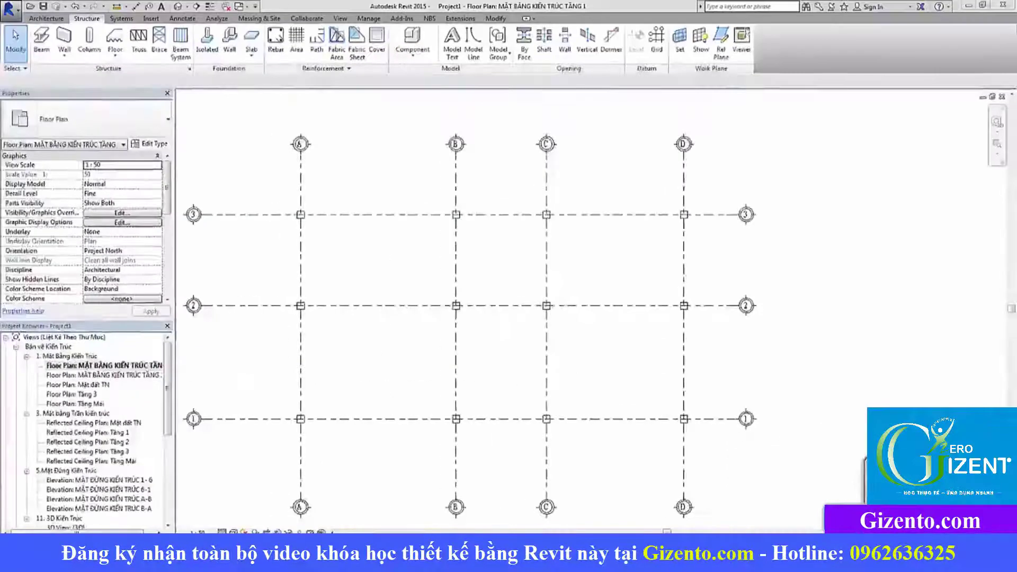
middle_drag(455, 371, 486, 370)
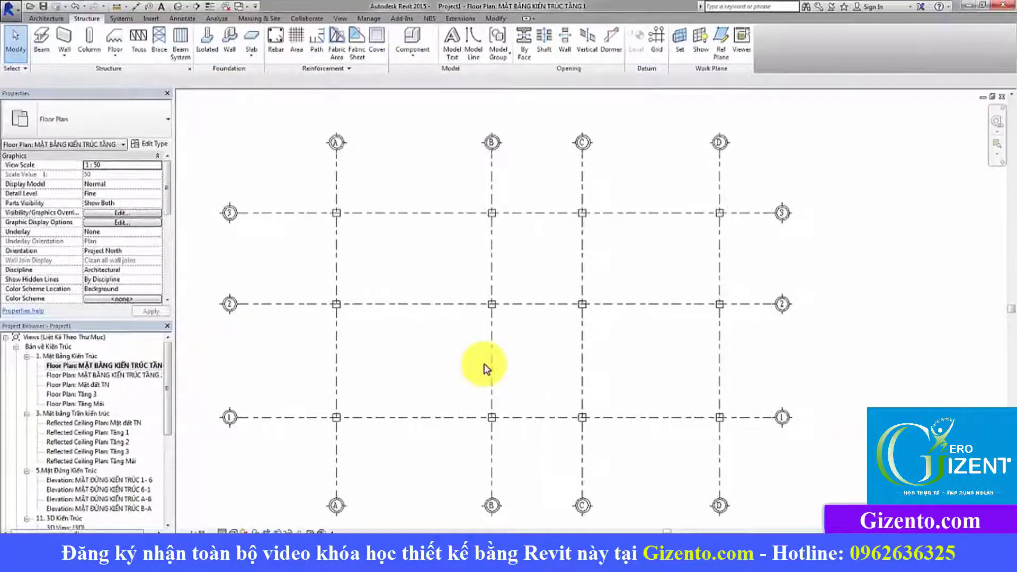
key(w)
key(a)
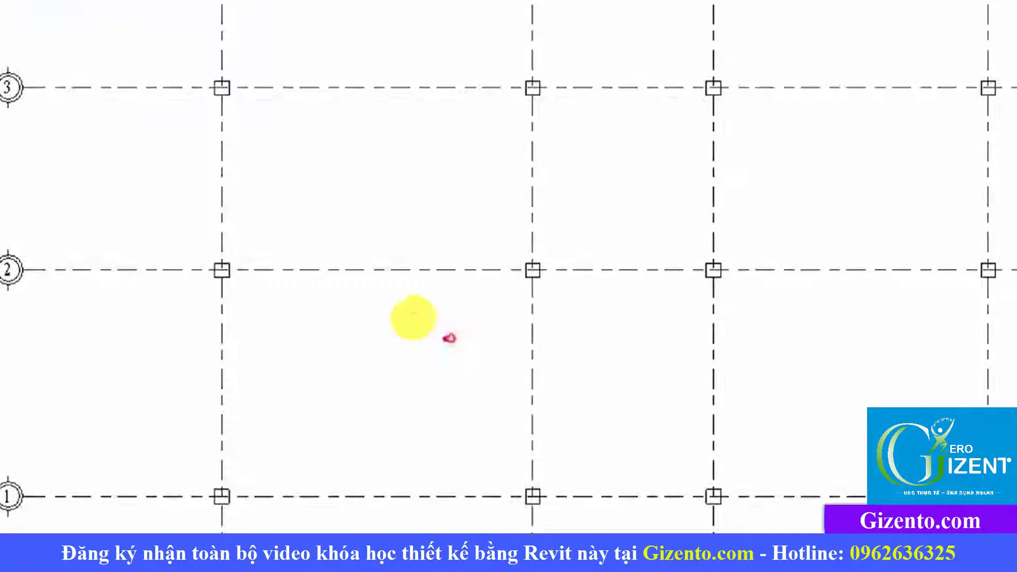
mouse_move(328, 142)
mouse_down()
mouse_move(404, 122)
mouse_move(501, 123)
mouse_up()
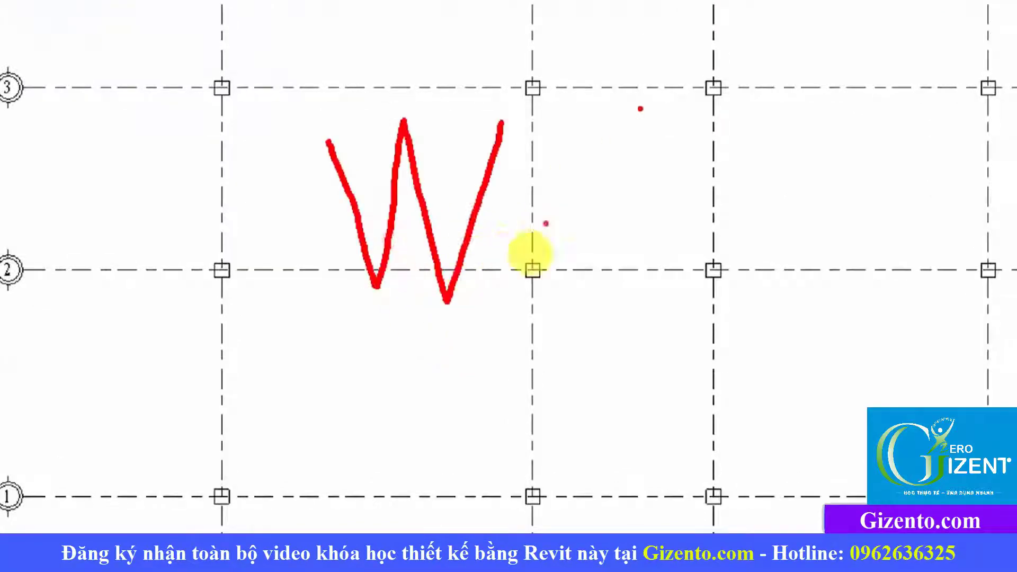
mouse_move(556, 292)
mouse_down()
mouse_move(640, 108)
mouse_move(699, 317)
mouse_up()
drag(578, 214, 682, 206)
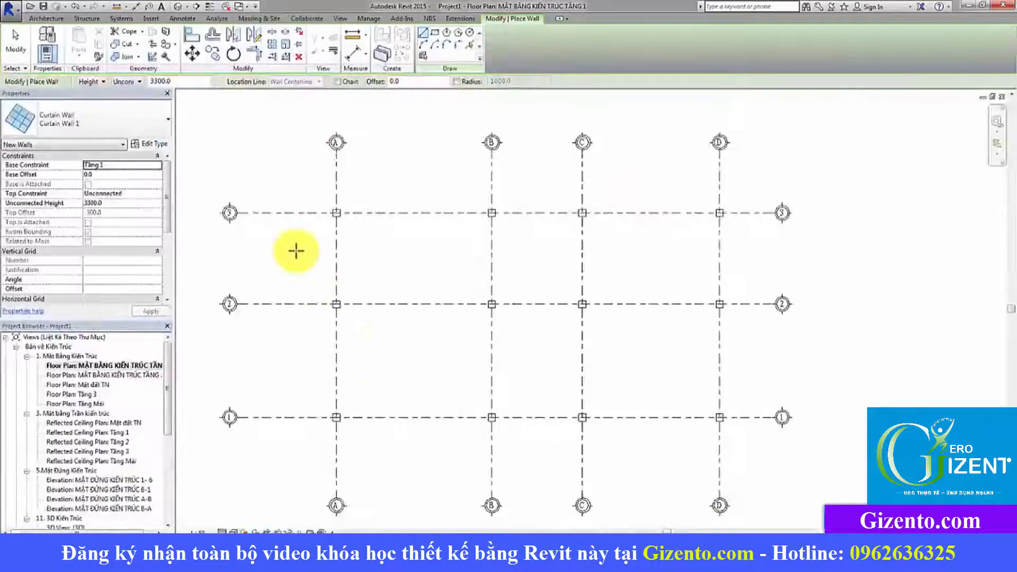
Step: Switch the wall type from Curtain Wall 1 to Basic Wall 220 in the Type Selector
click(81, 128)
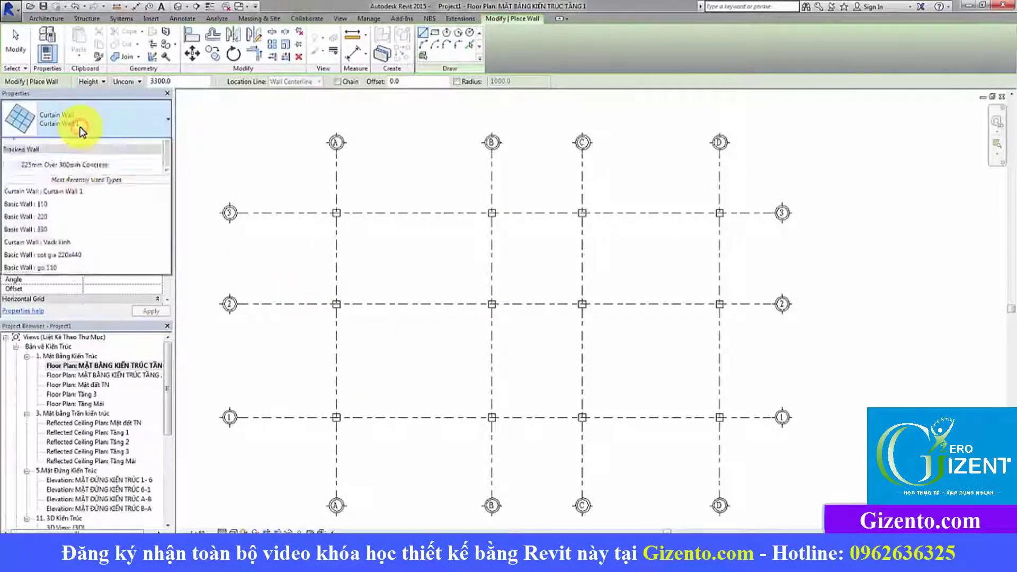
drag(165, 268, 165, 156)
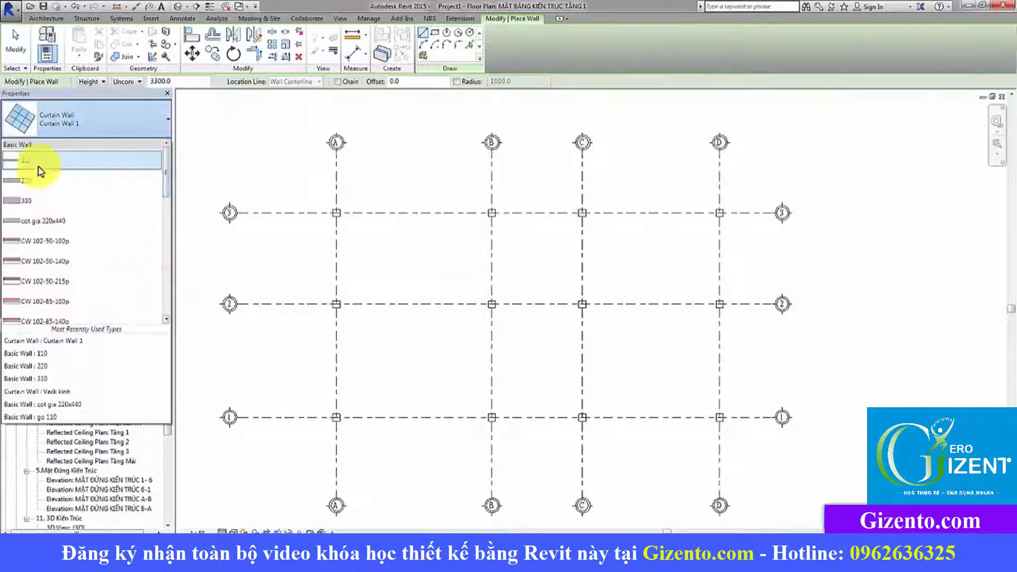
click(25, 185)
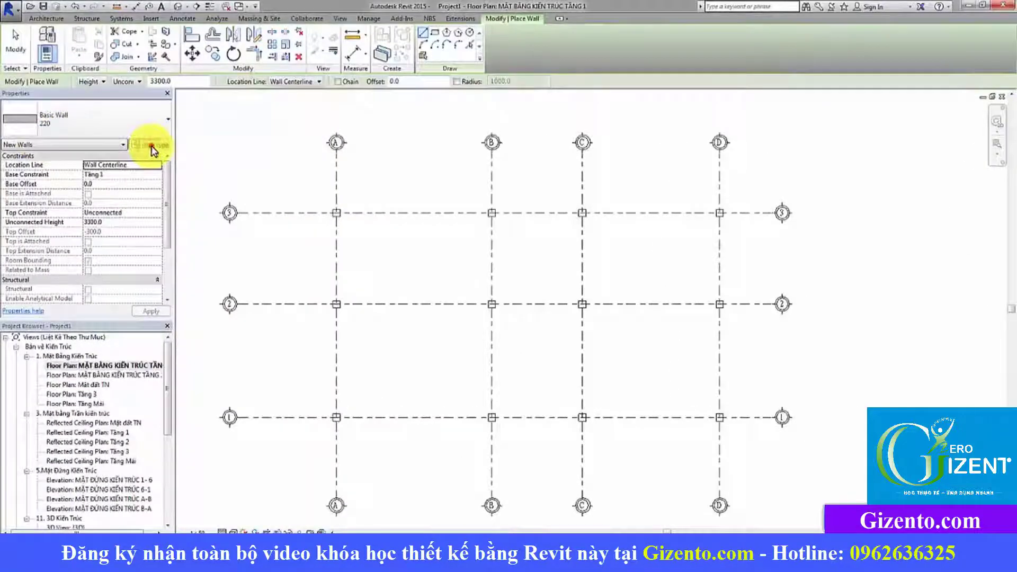
Step: Duplicate the Basic Wall 220 type as a new type named 55
click(150, 145)
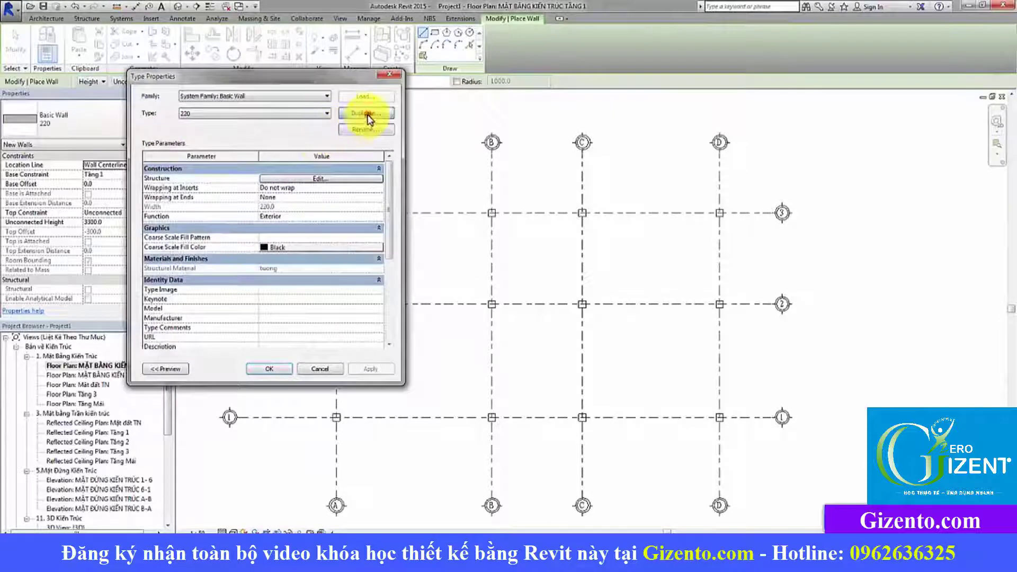
click(369, 116)
text(55)
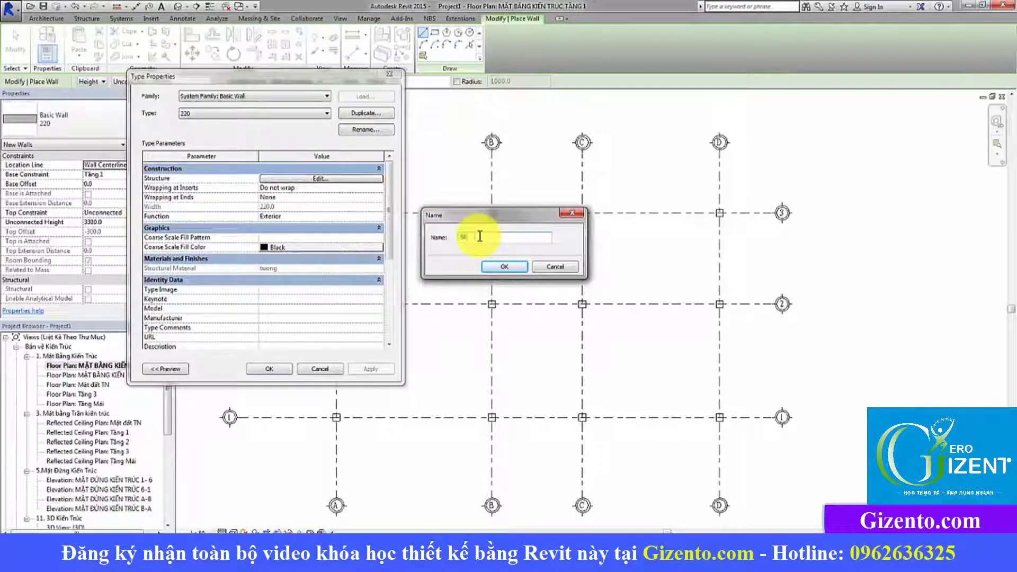
click(508, 269)
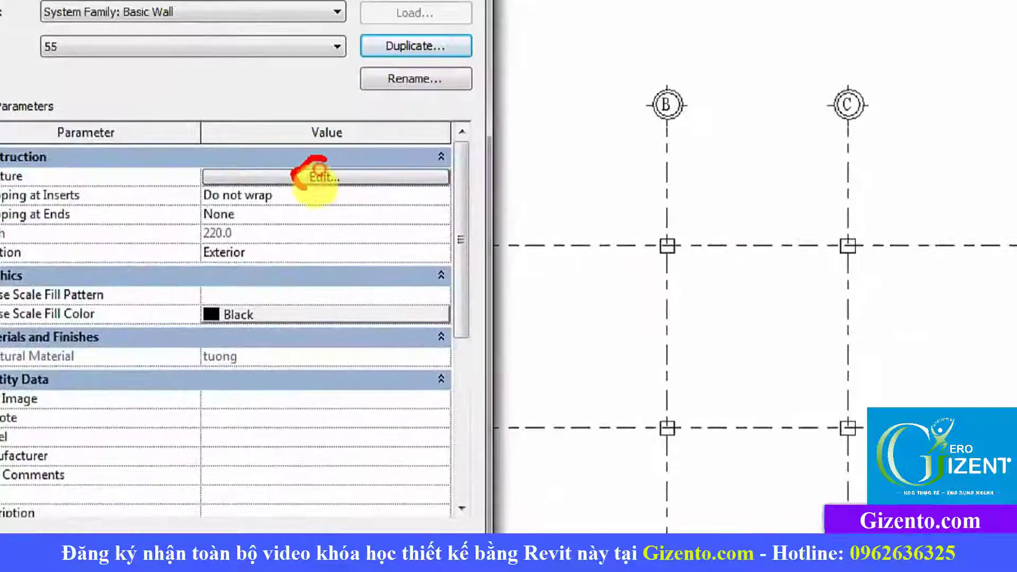
Step: Make type 55's structure layer 55 mm thick, then reselect Basic Wall 220 for the wall tool
click(316, 178)
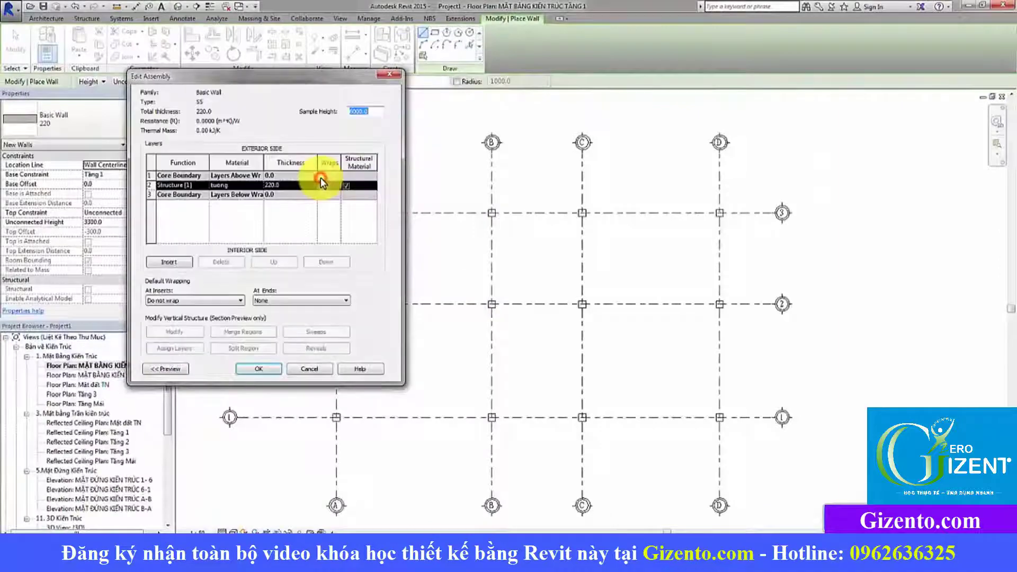
click(301, 186)
text(55)
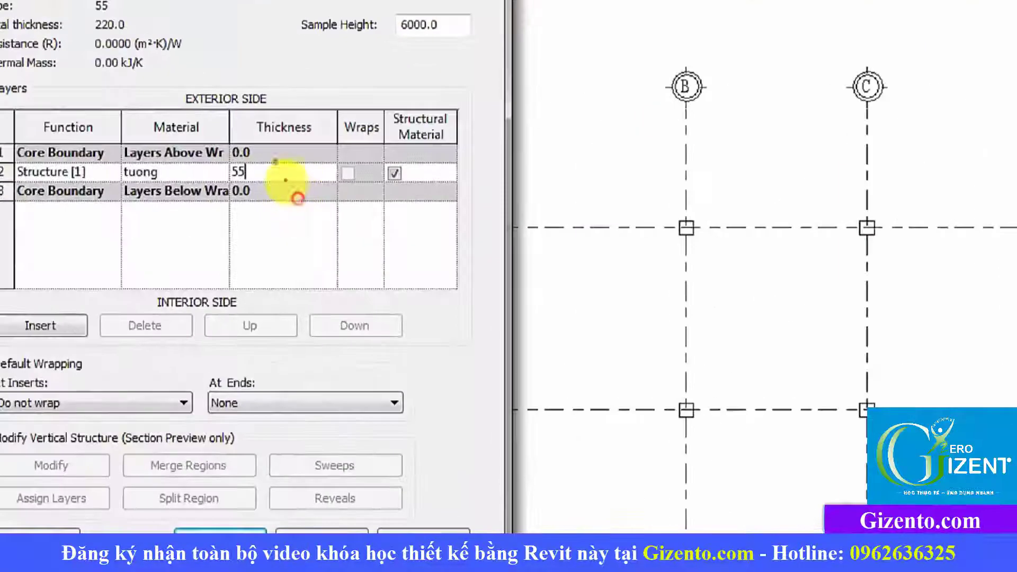
drag(275, 159, 286, 168)
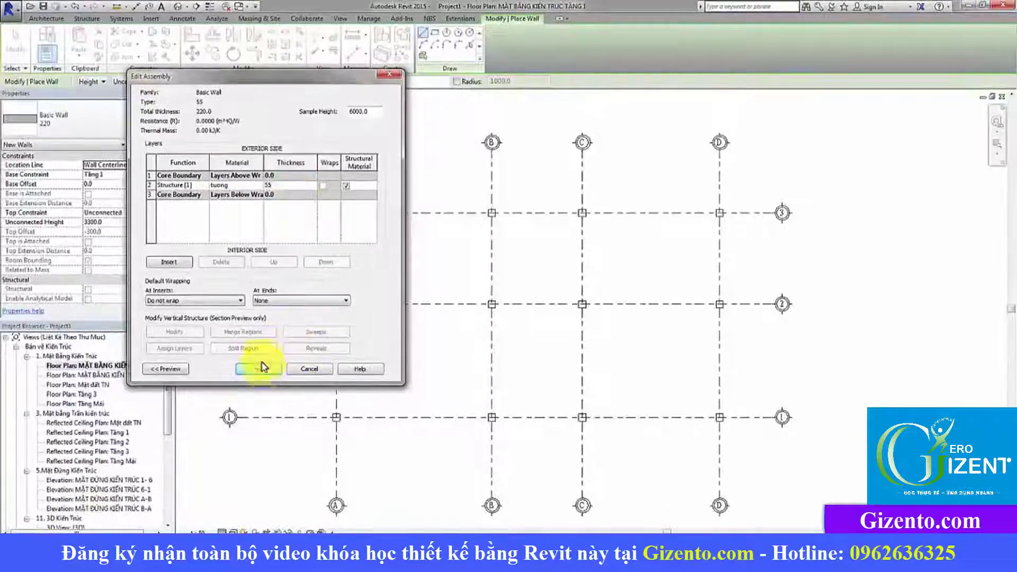
click(263, 365)
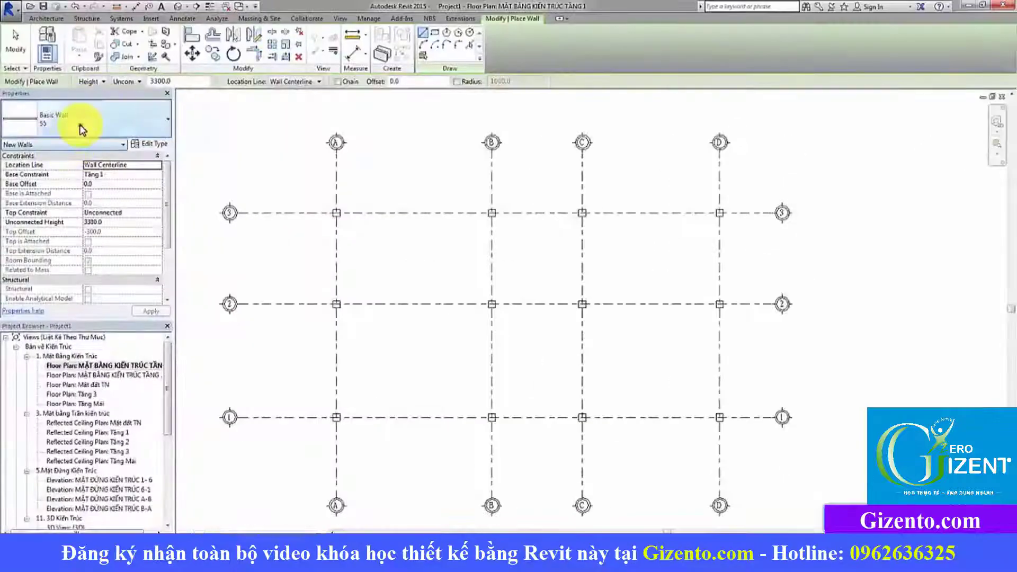
click(74, 126)
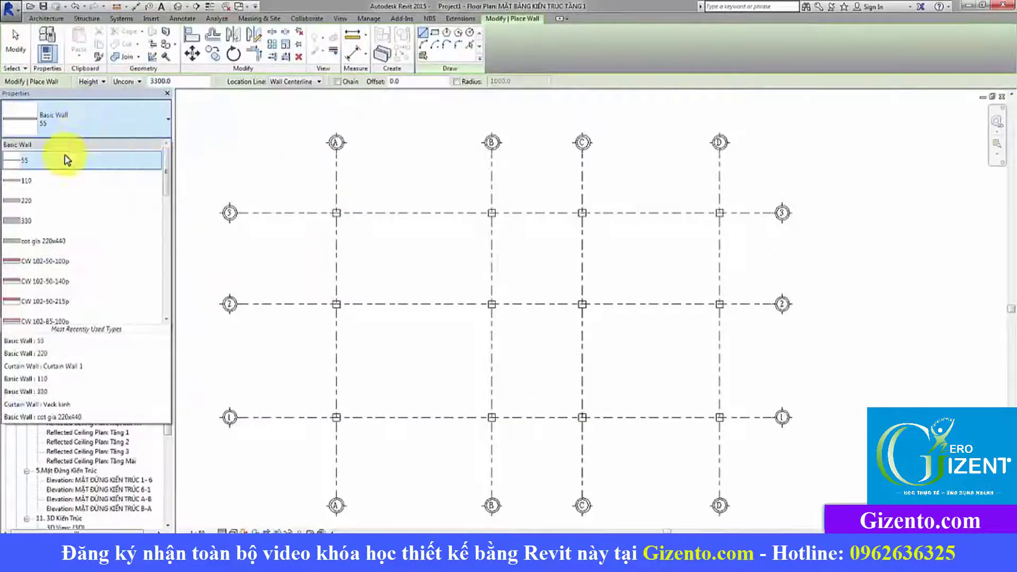
click(37, 201)
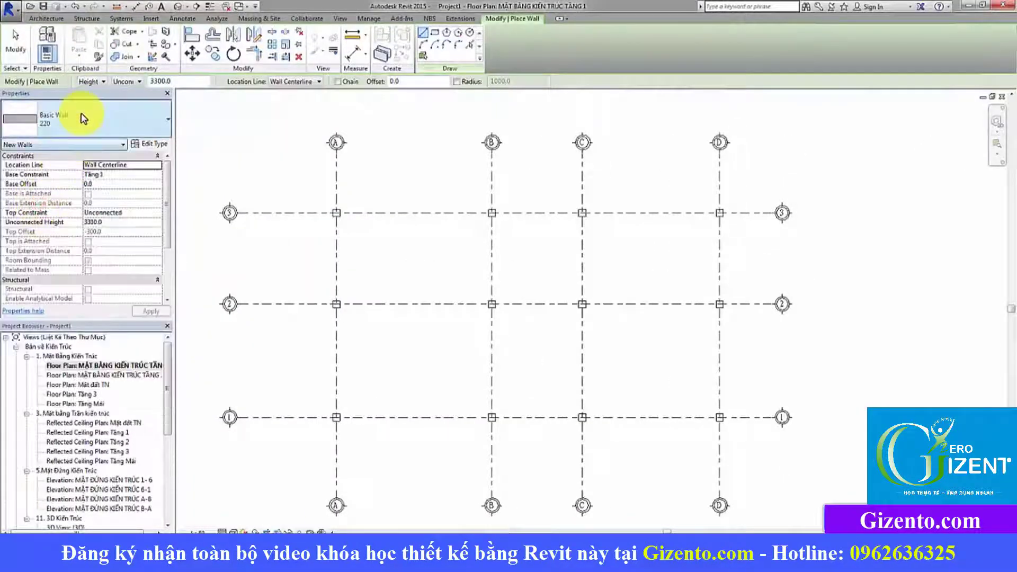